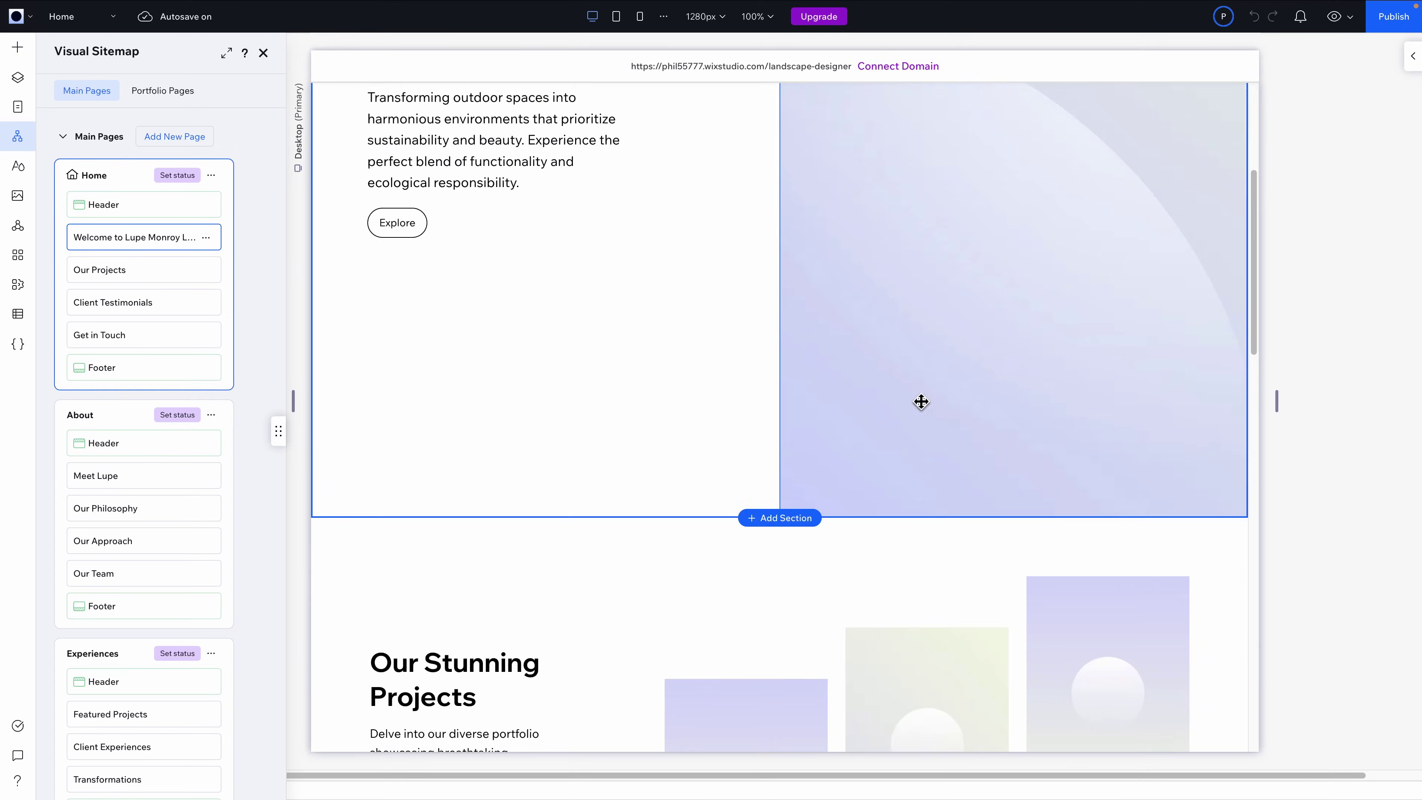
scroll(905, 506, "down", 5)
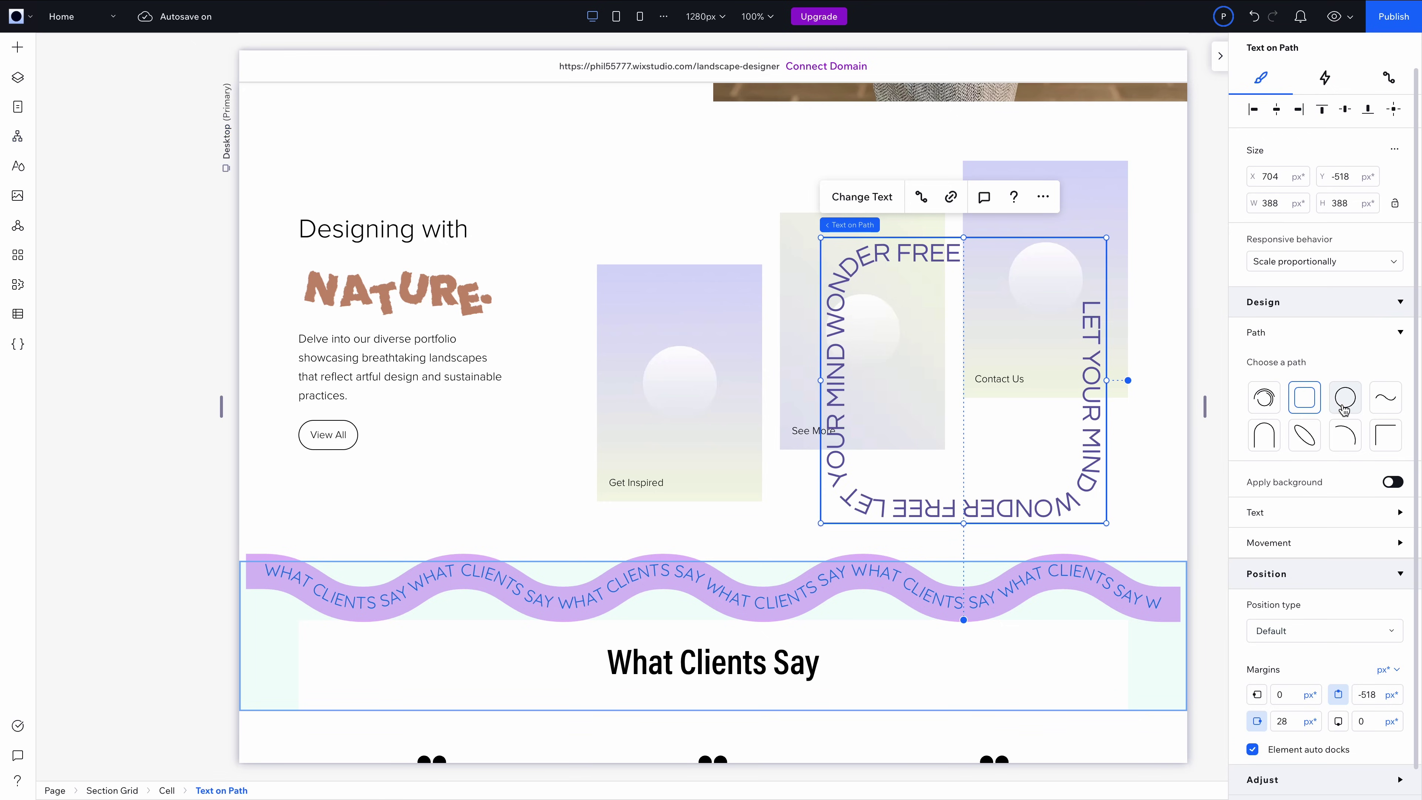
Try the circle and arch presets on the LET YOUR MIND WONDER FREE text, then settle on diagonal
left_click(1343, 406)
left_click(1264, 436)
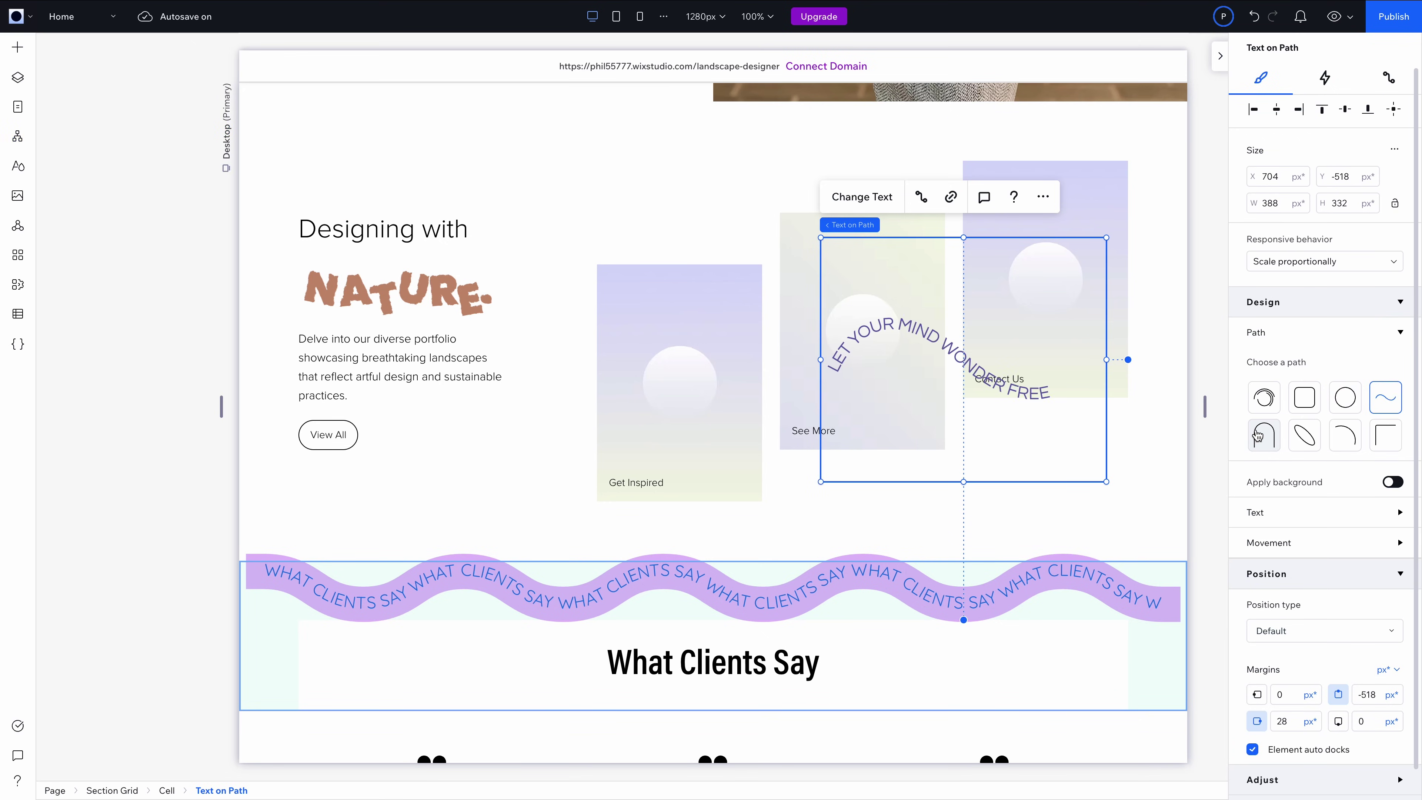
left_click(1297, 446)
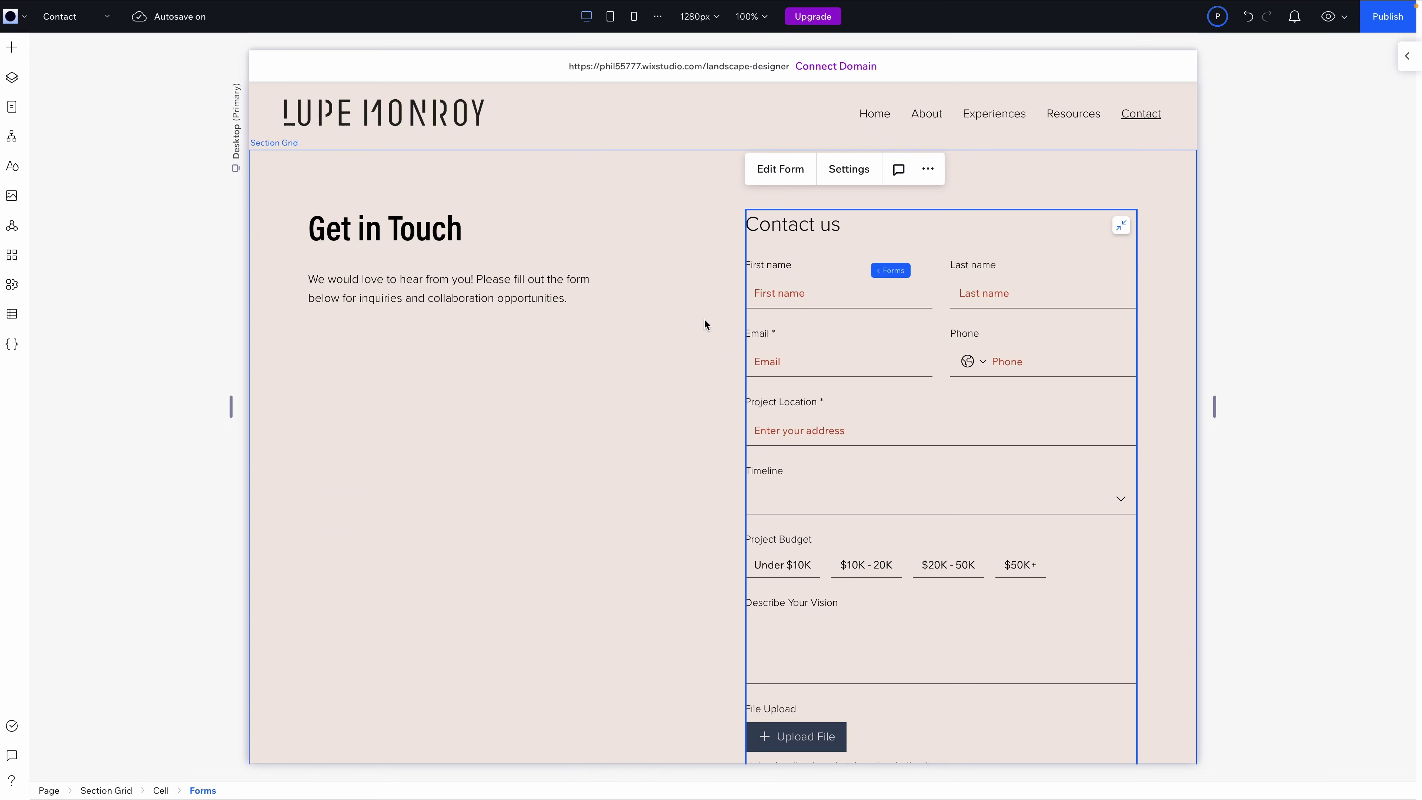
Scroll down to the Contact page's Get in Touch section and form
scroll(706, 318, "down", 4)
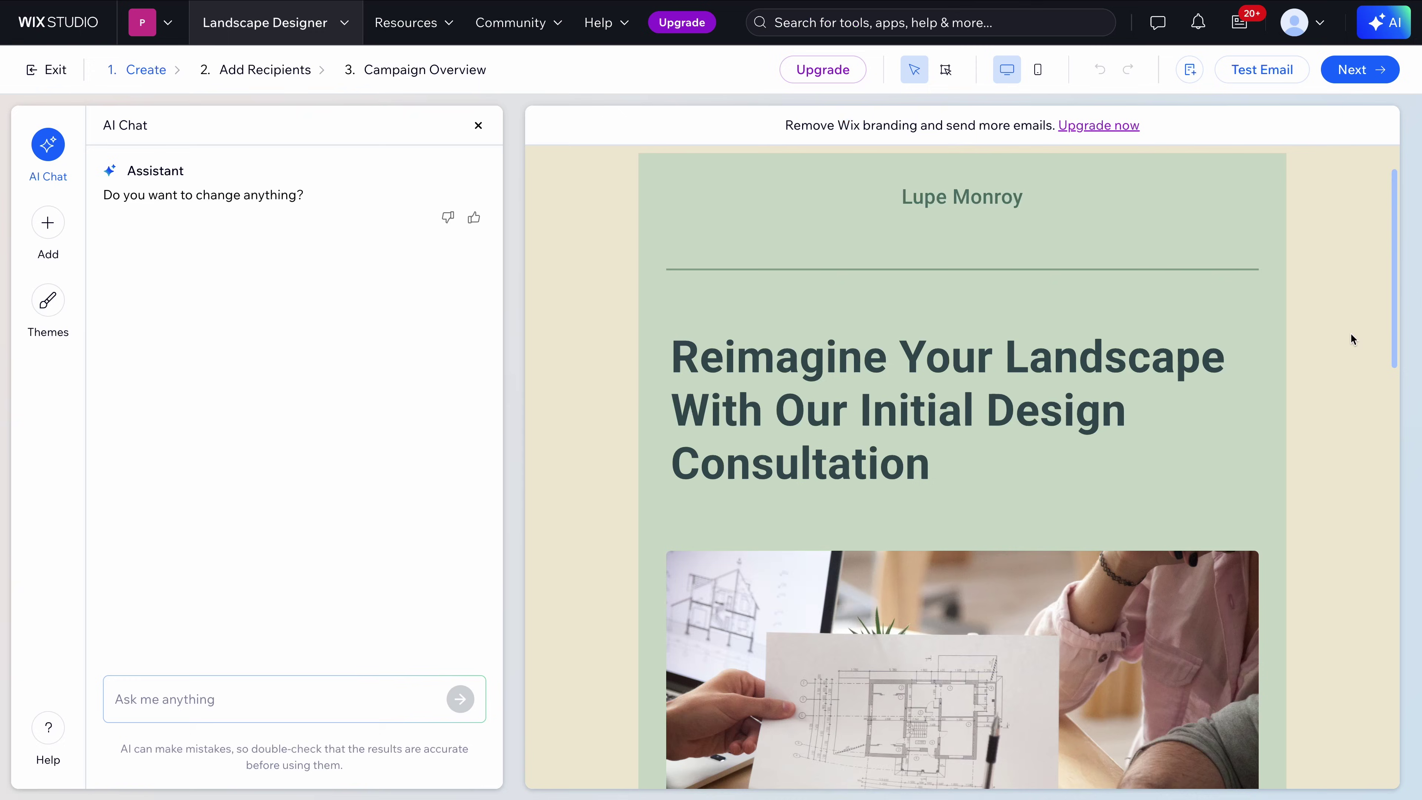
scroll(1350, 332, "down", 4)
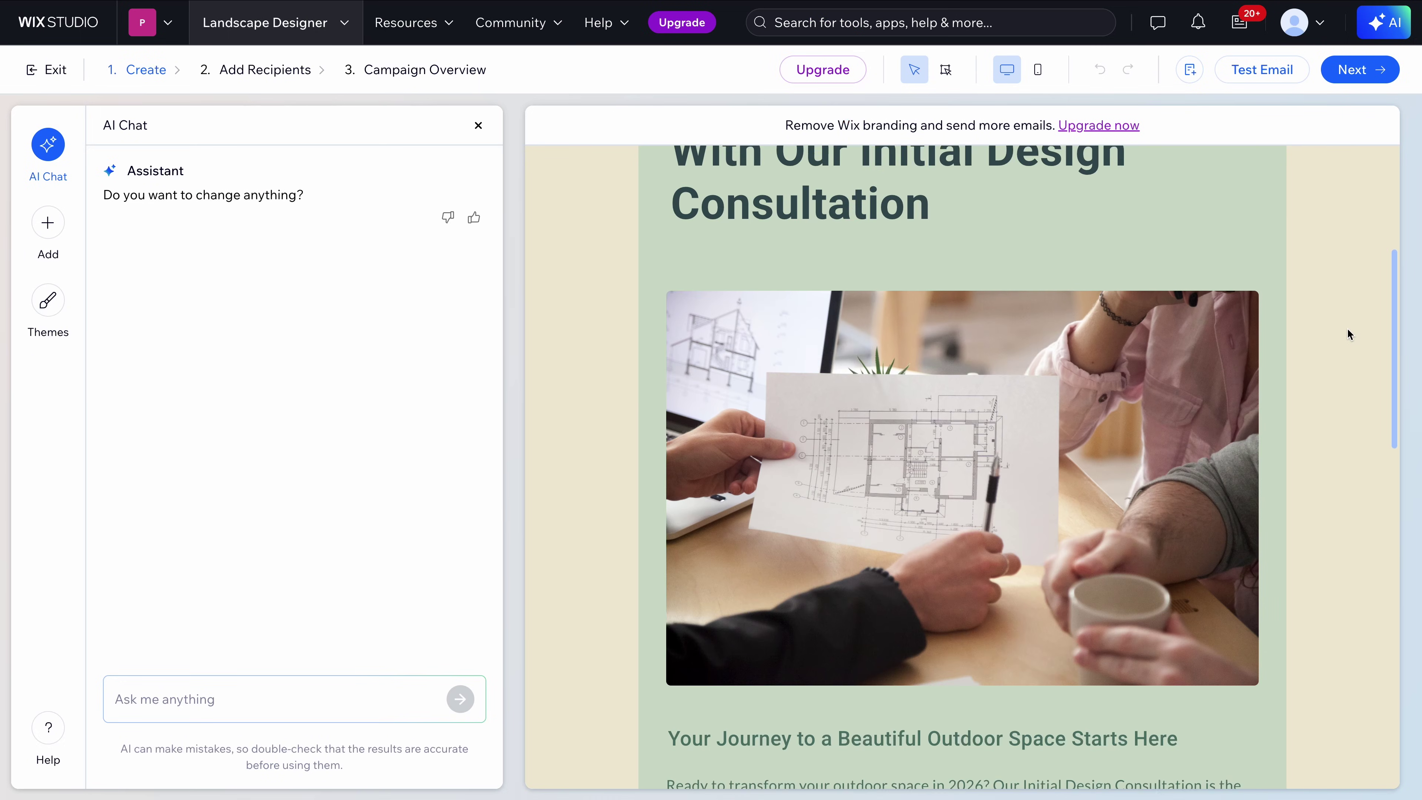
scroll(1347, 329, "down", 10)
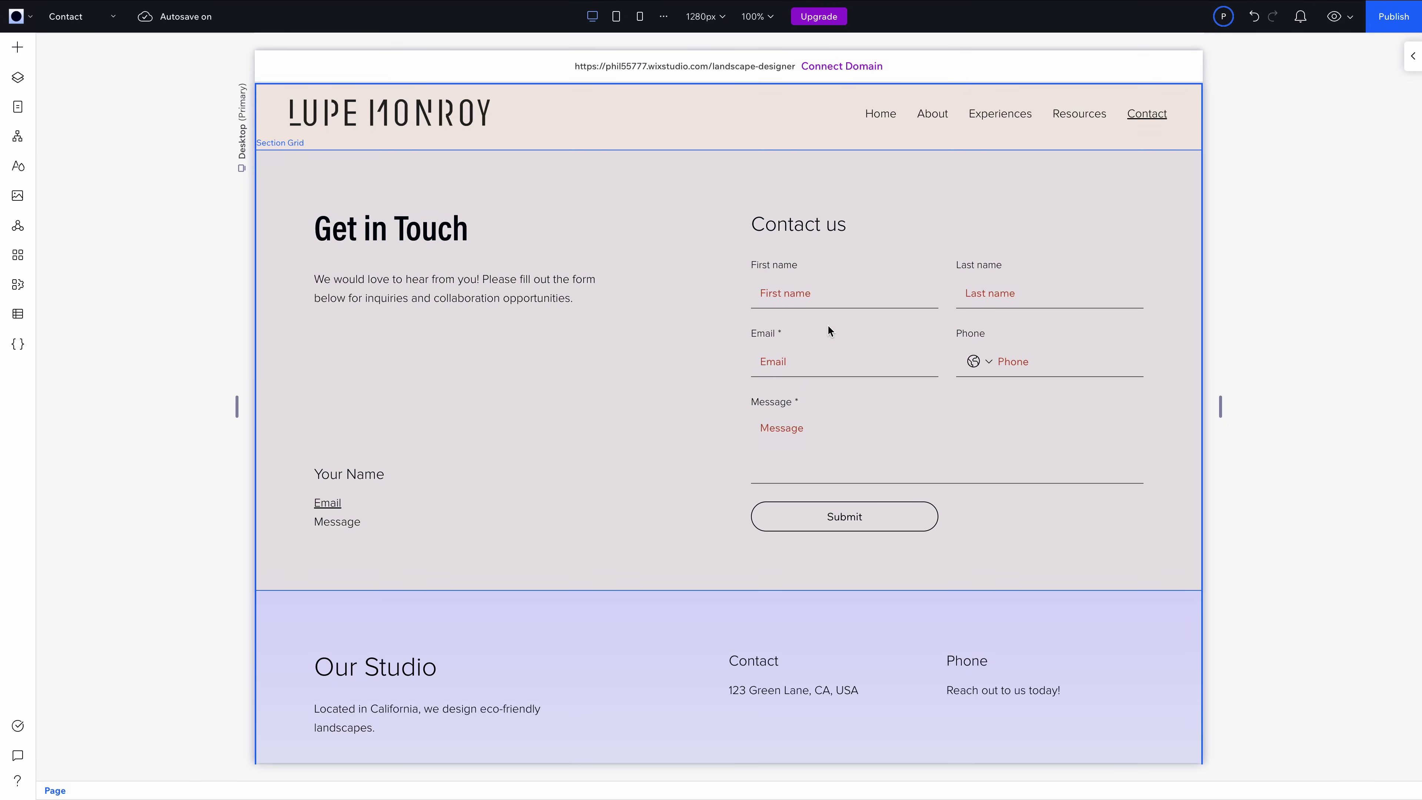
Select the contact form, look over its fields and open the Message field's settings
left_click(829, 327)
left_click(830, 332)
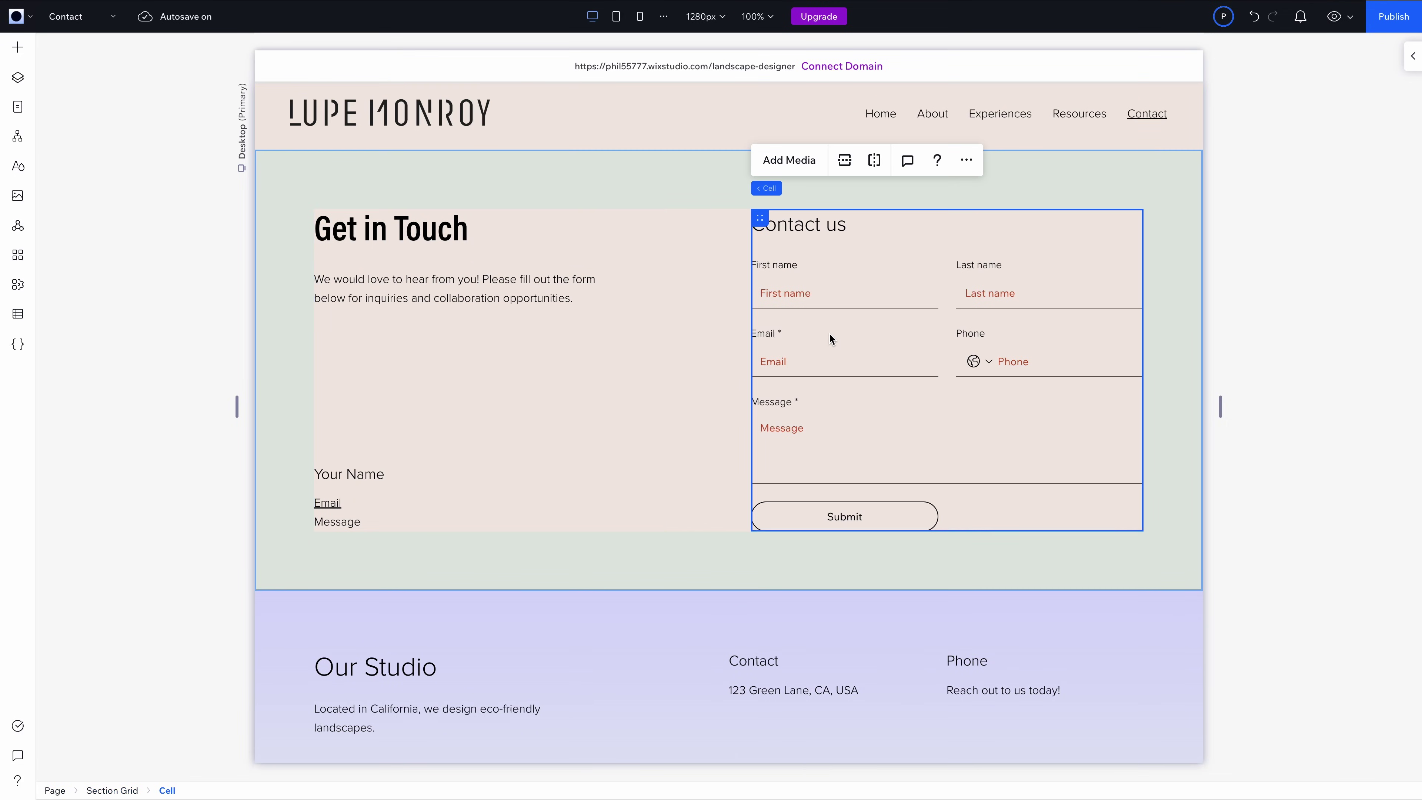
left_click(895, 284)
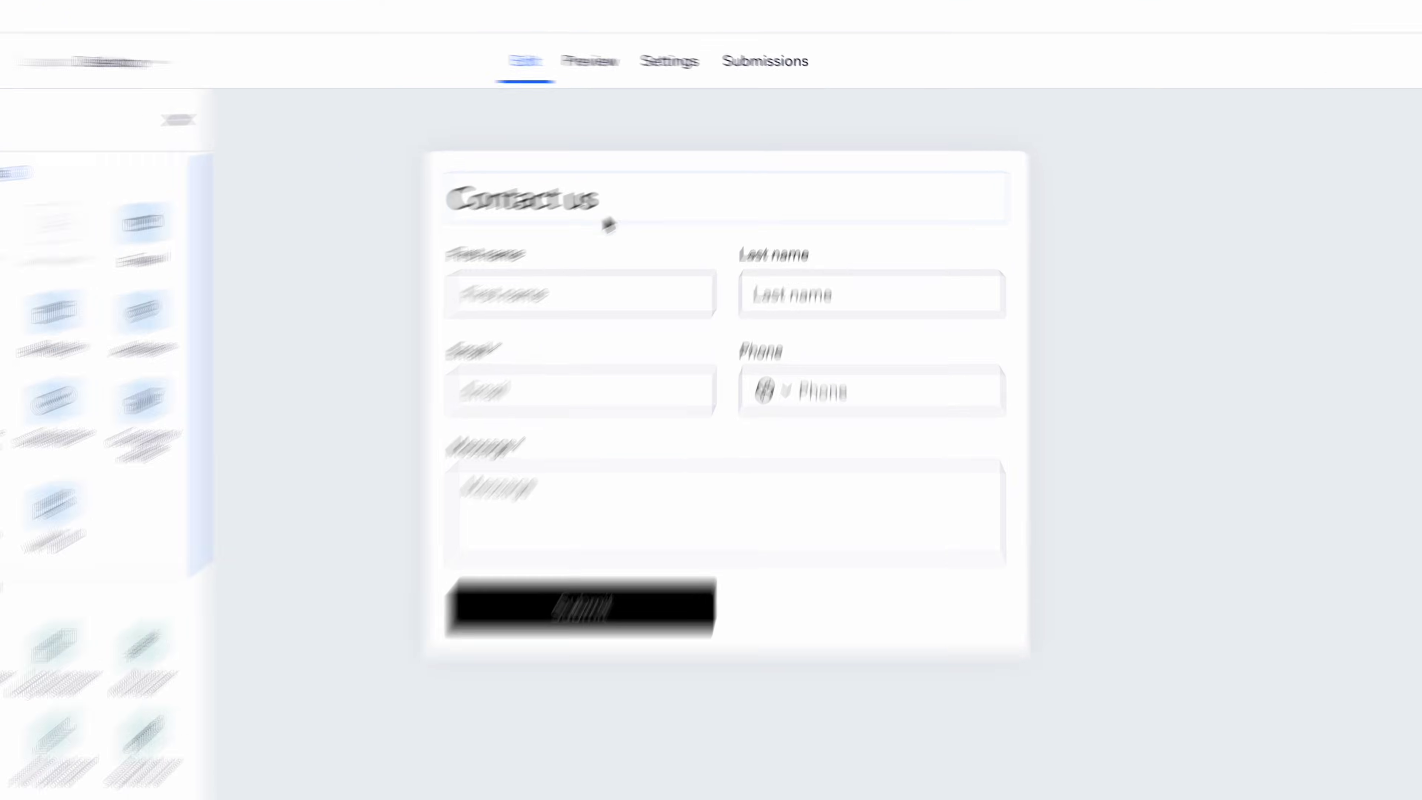
left_click(554, 294)
left_click(775, 285)
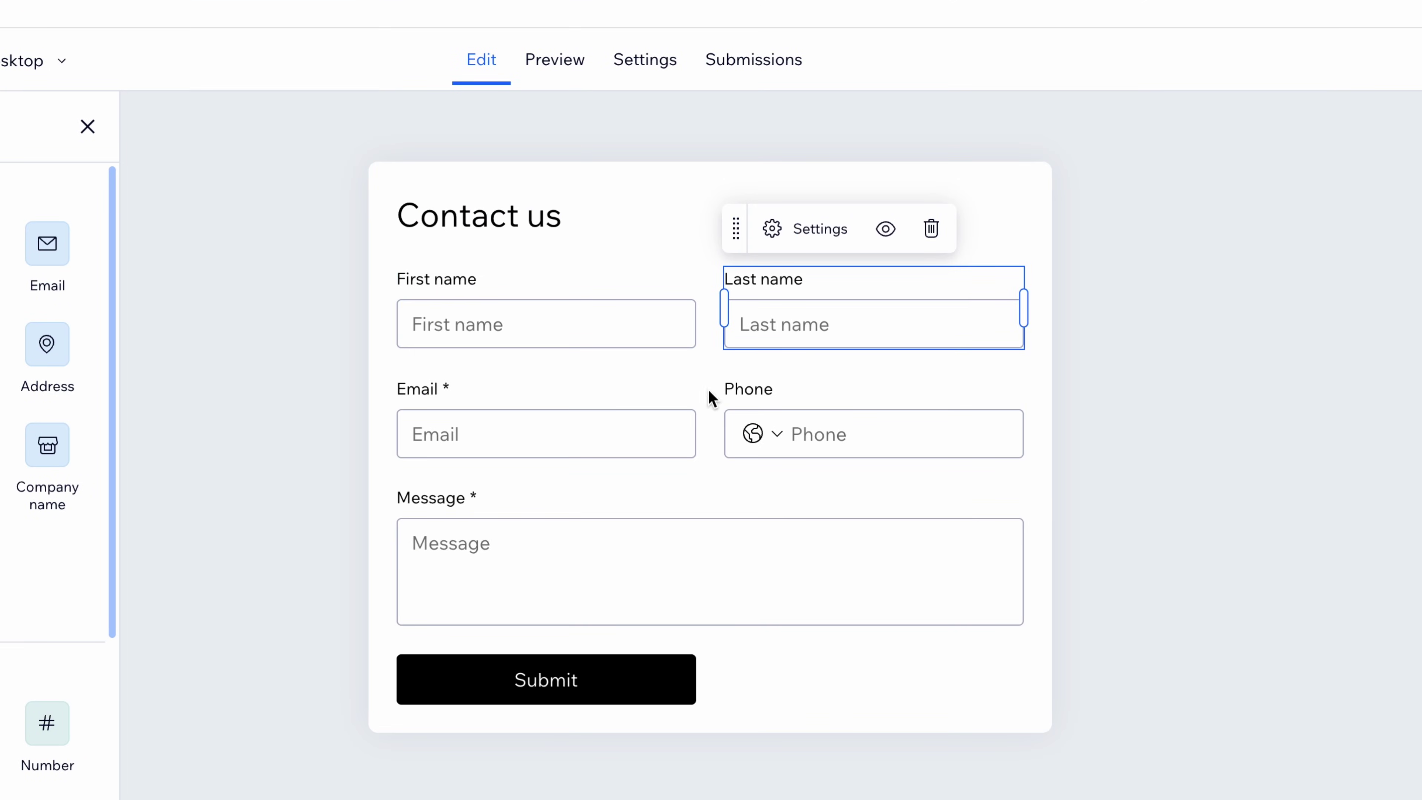
left_click(529, 435)
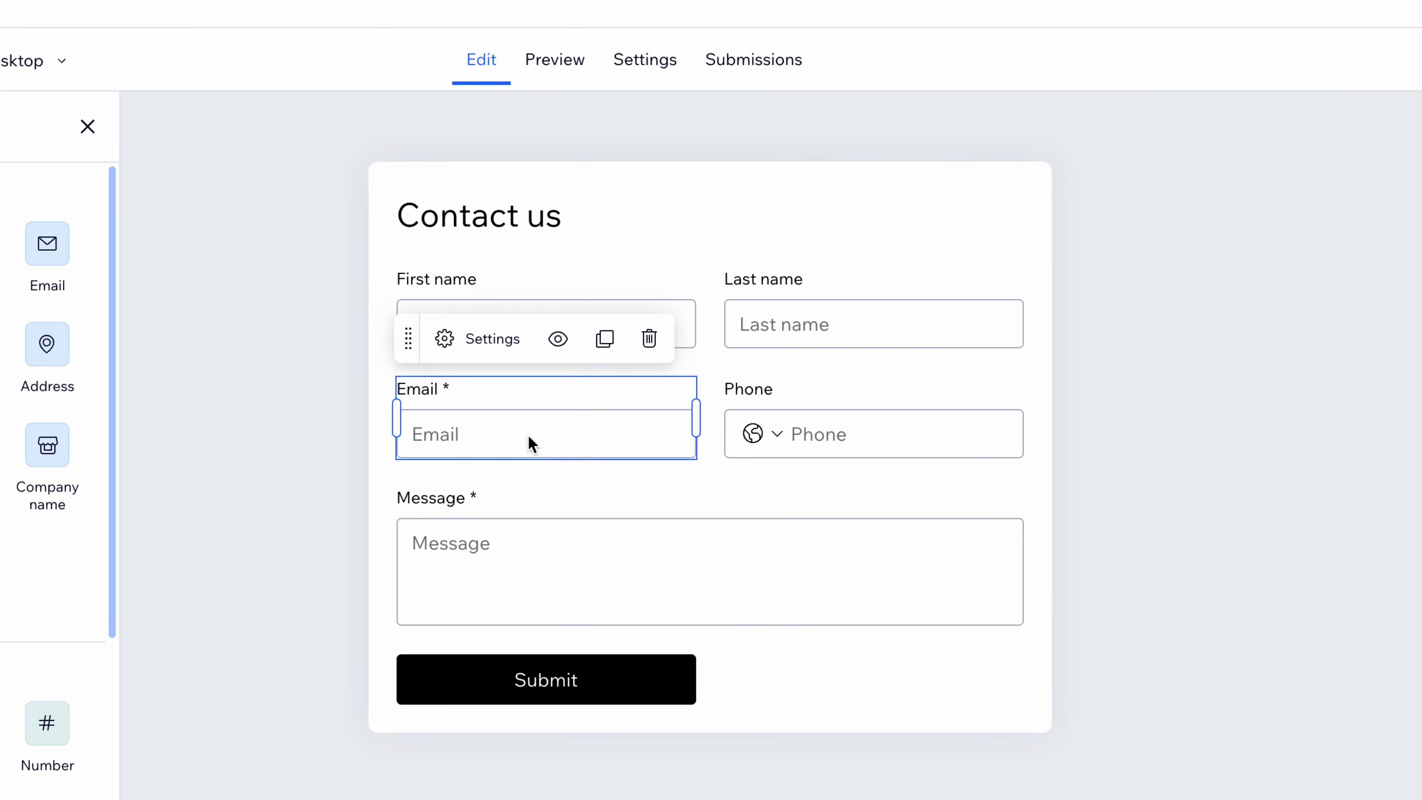
left_click(794, 435)
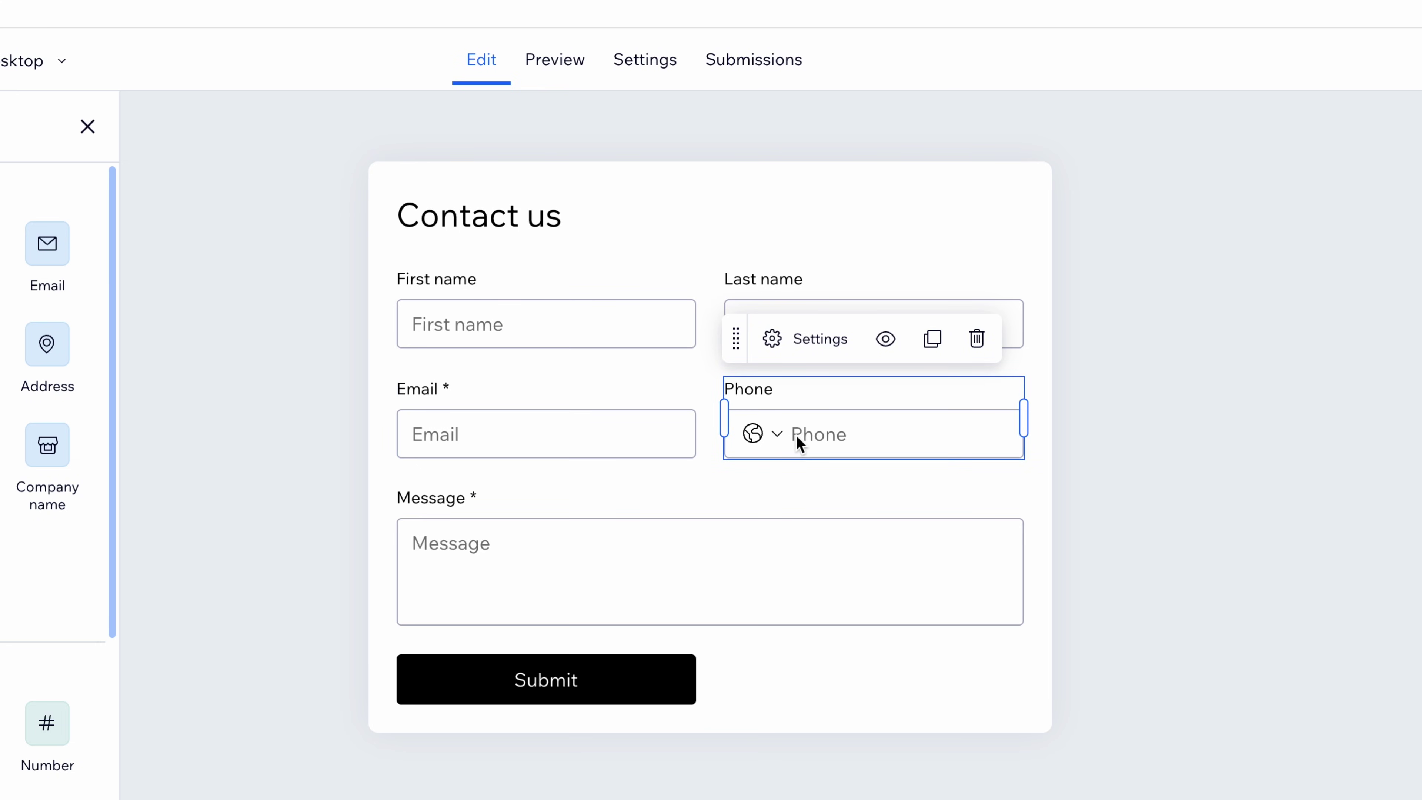
left_click(538, 546)
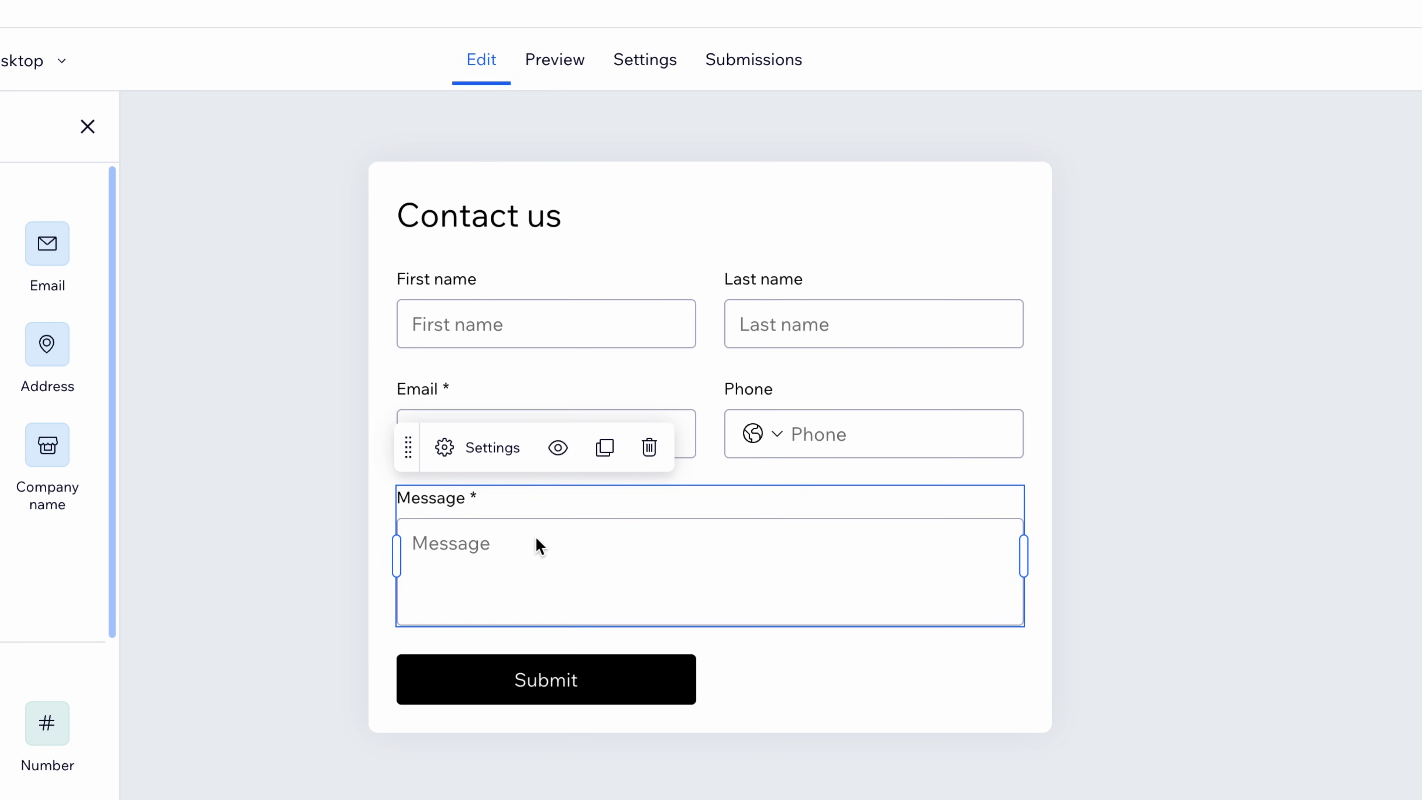
left_click(484, 459)
Retitle the Message field 'Project Location'
left_click(1182, 289)
key("ctrl+a")
type("Pro")
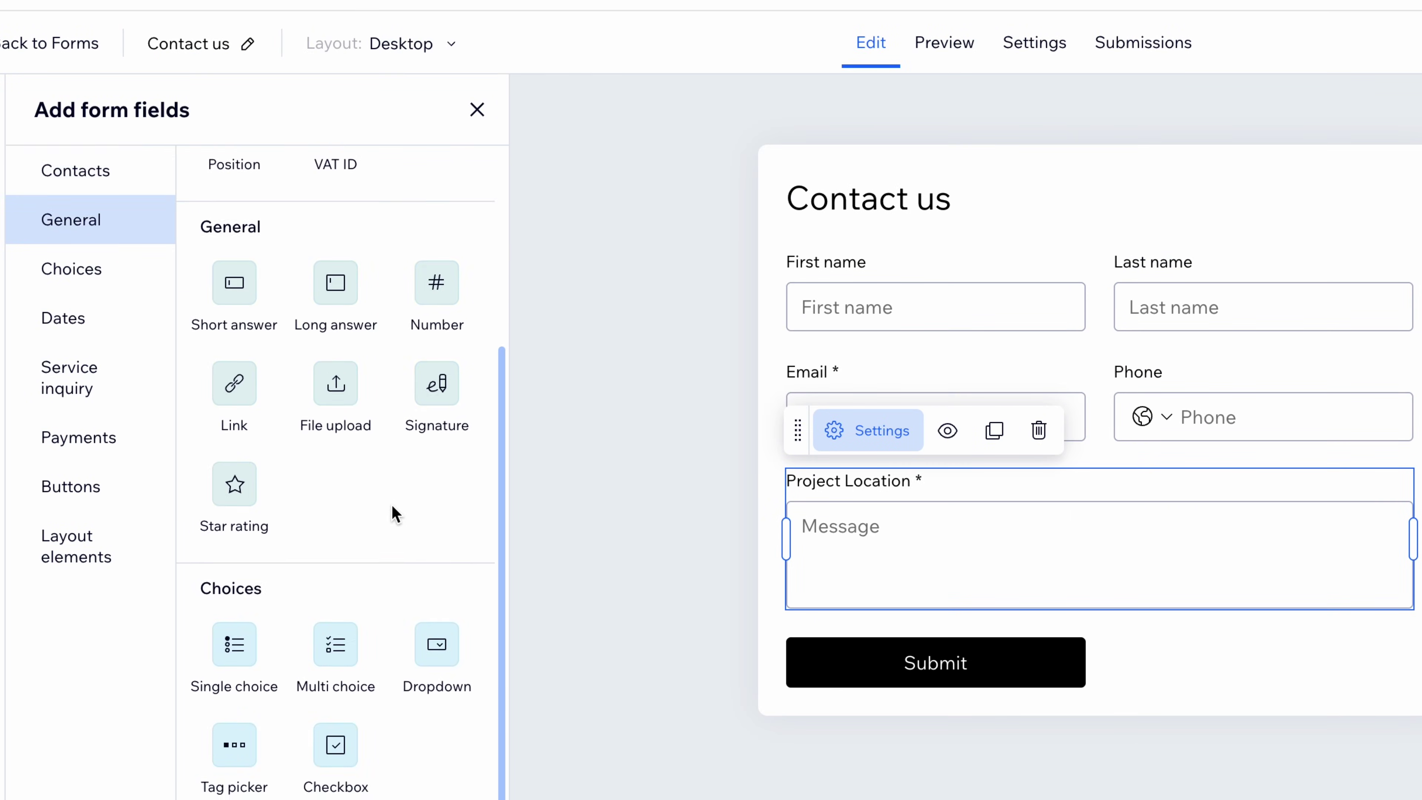
scroll(394, 511, "down", 3)
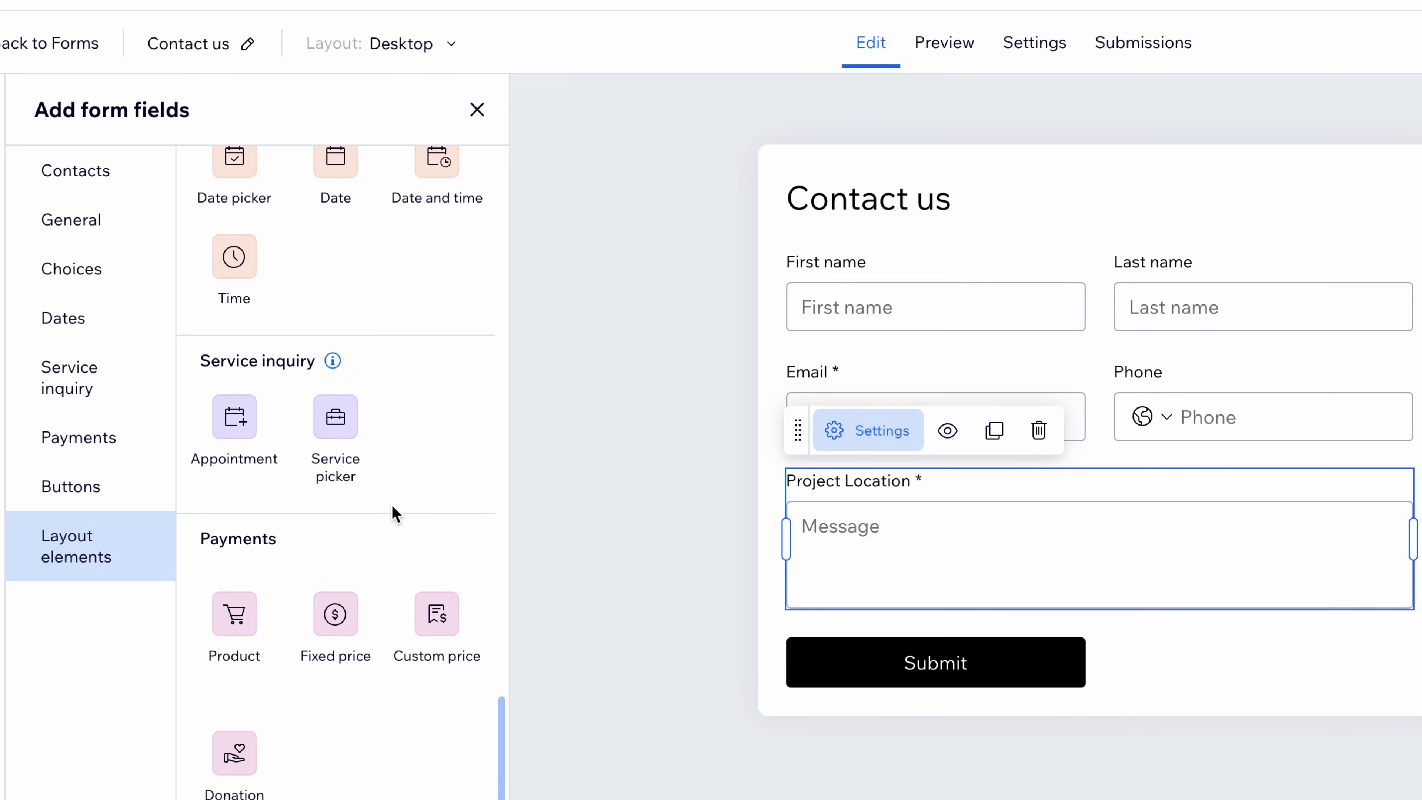
scroll(395, 512, "up", 15)
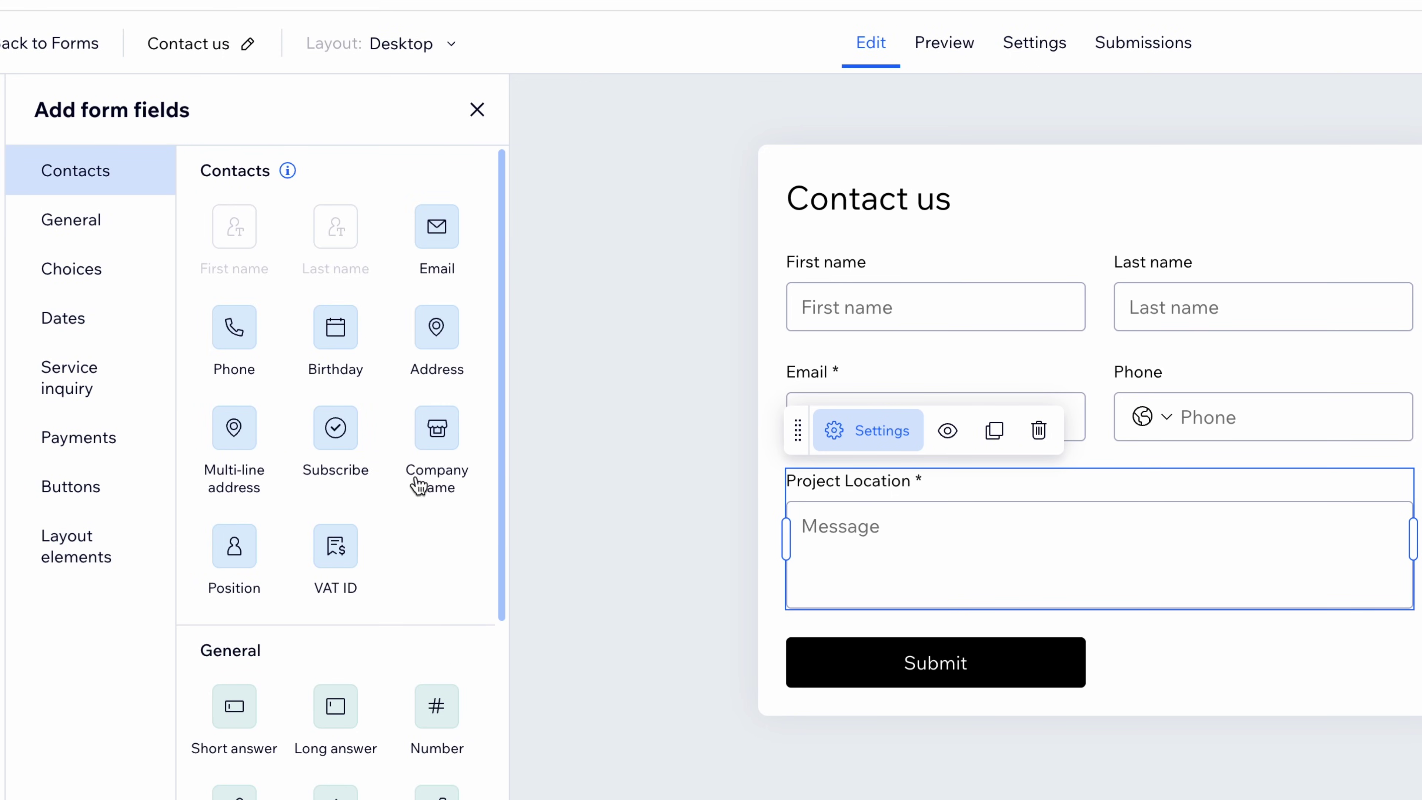
Add an Address field above it, titled Project Location, required, with placeholder 'Enter your address'
left_click(447, 344)
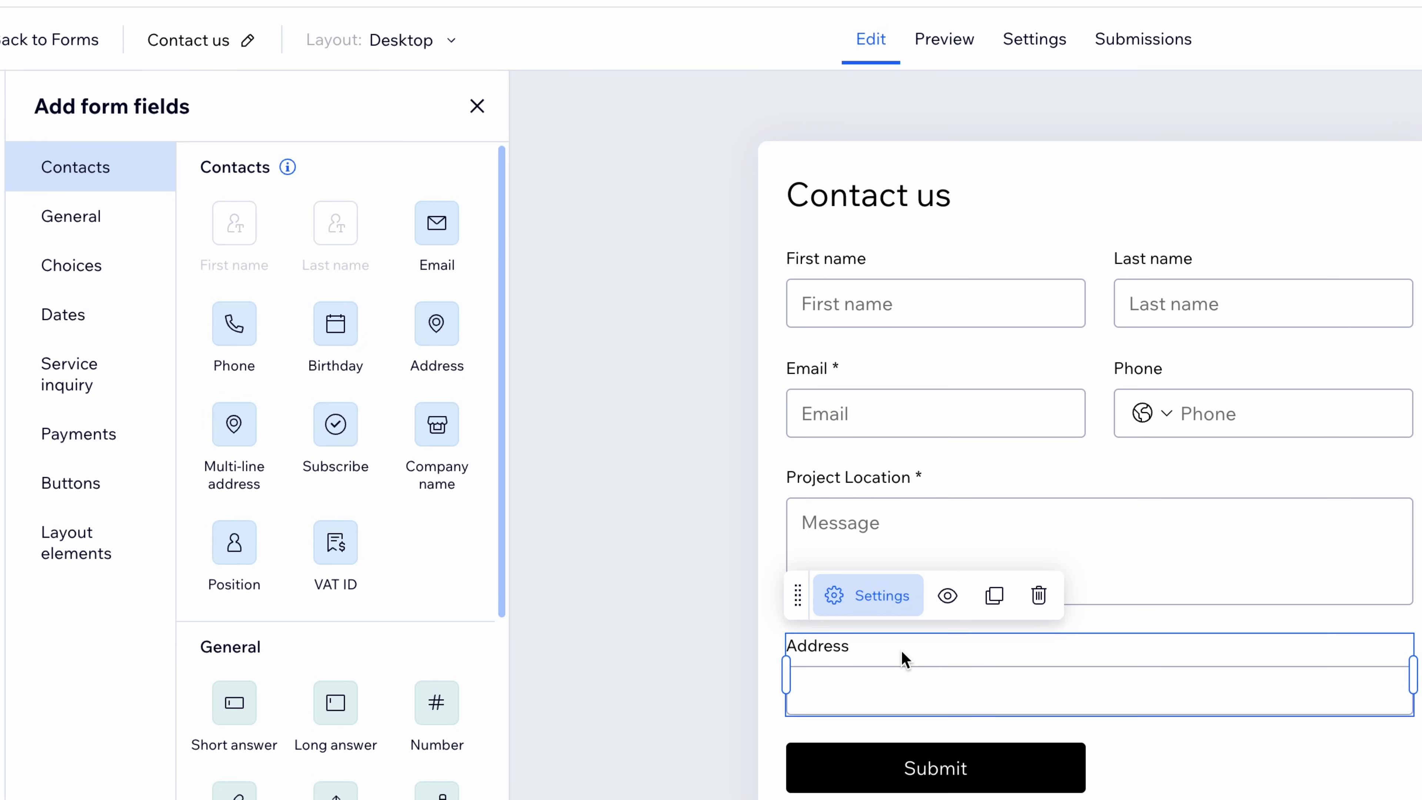
left_click_drag(904, 658, 883, 495)
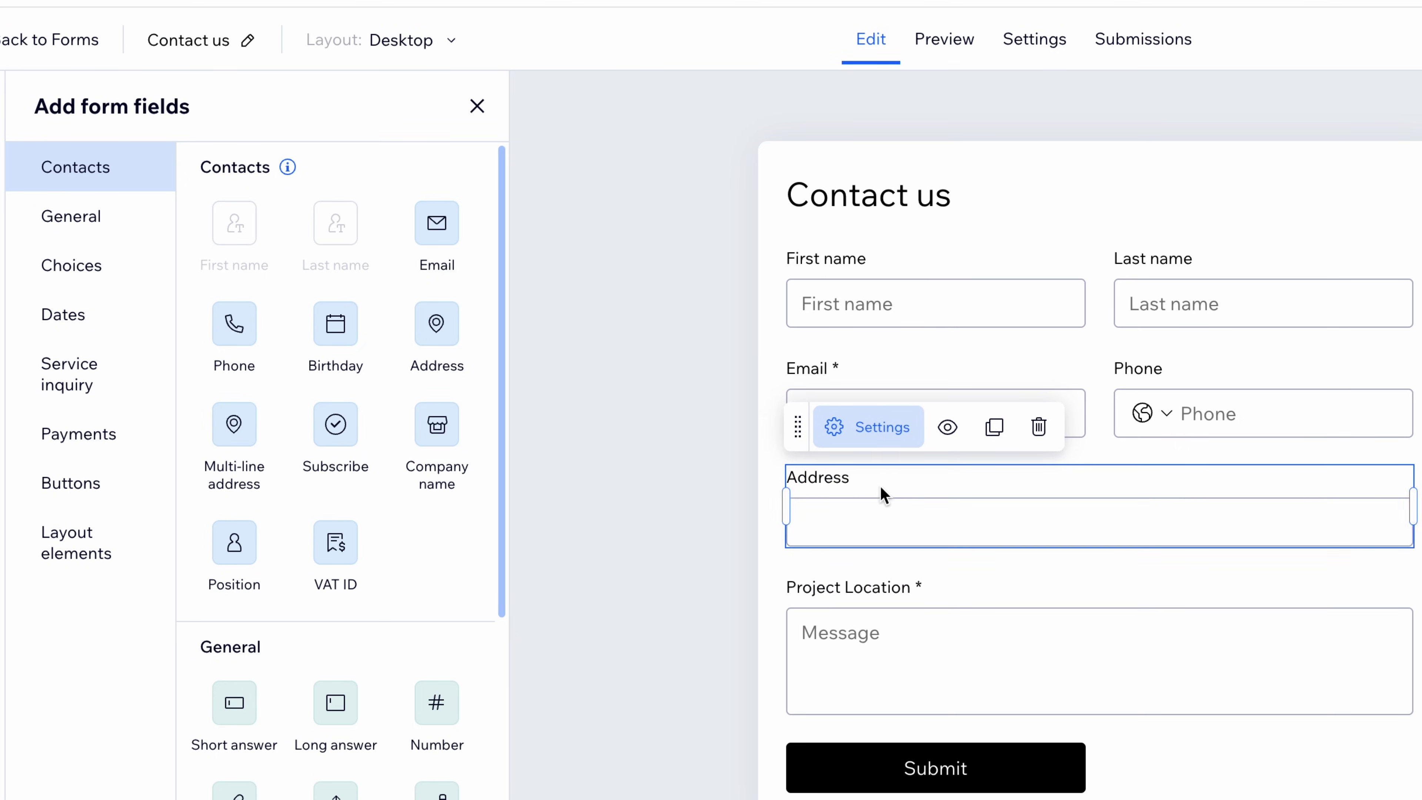
triple_click(1136, 265)
type("Project Location")
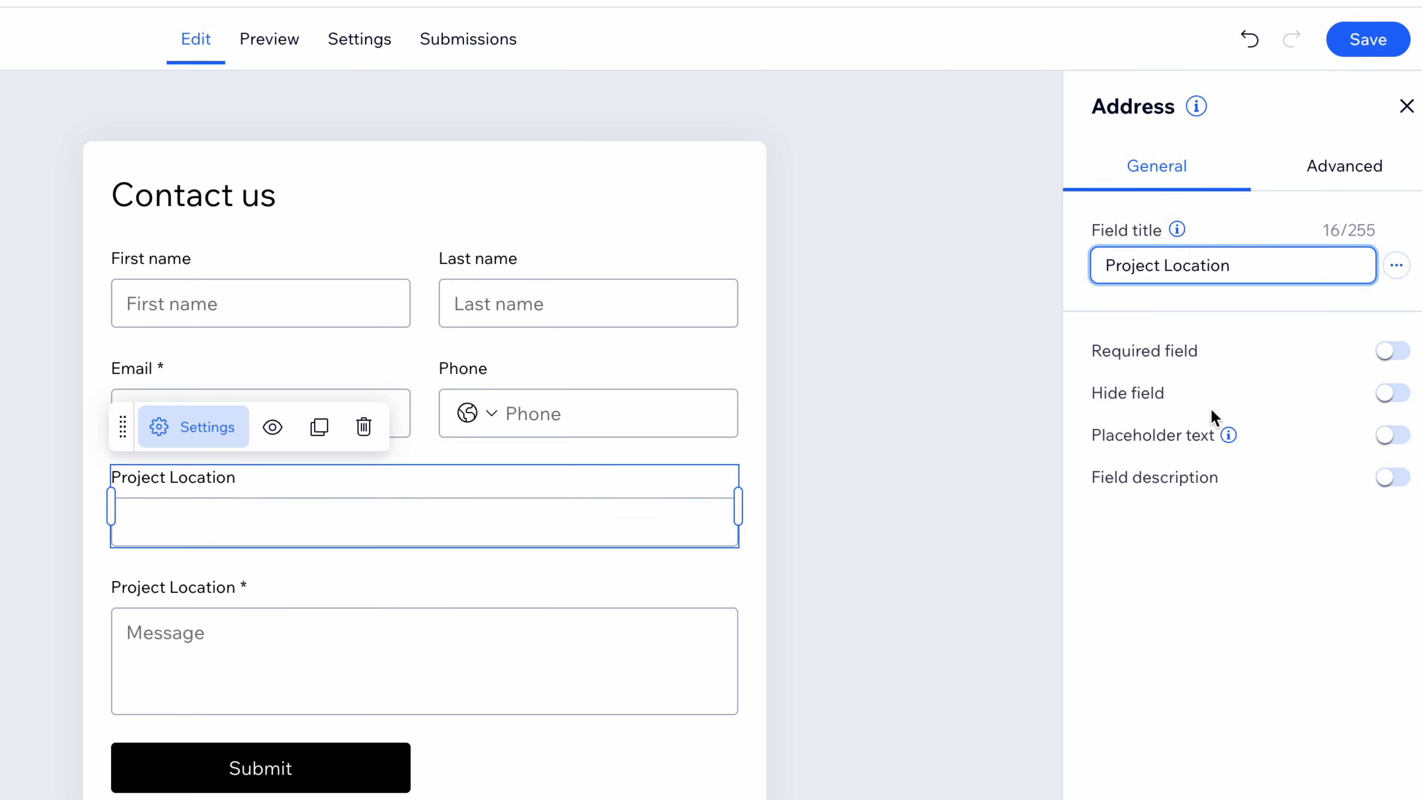
left_click(1391, 351)
left_click(1392, 435)
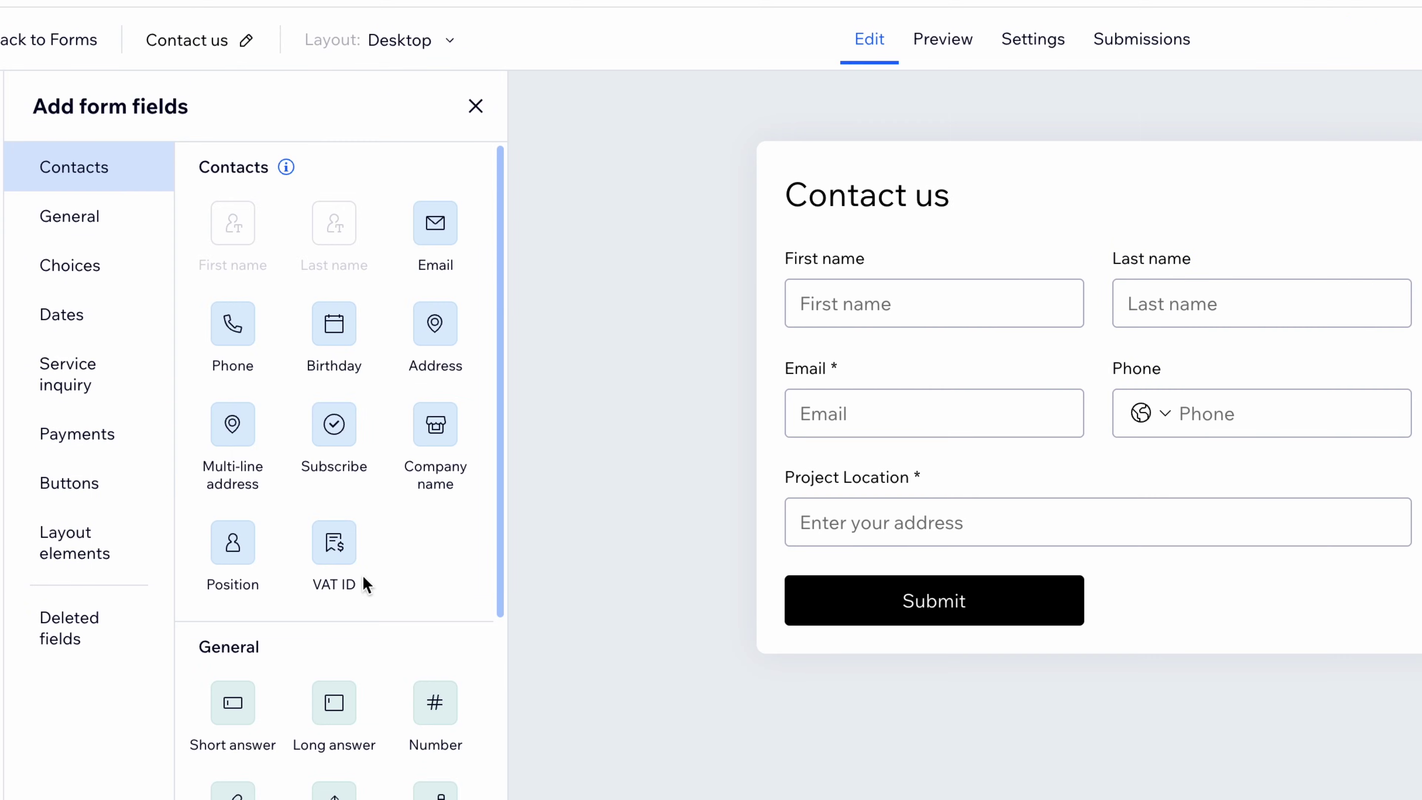
scroll(313, 582, "down", 6)
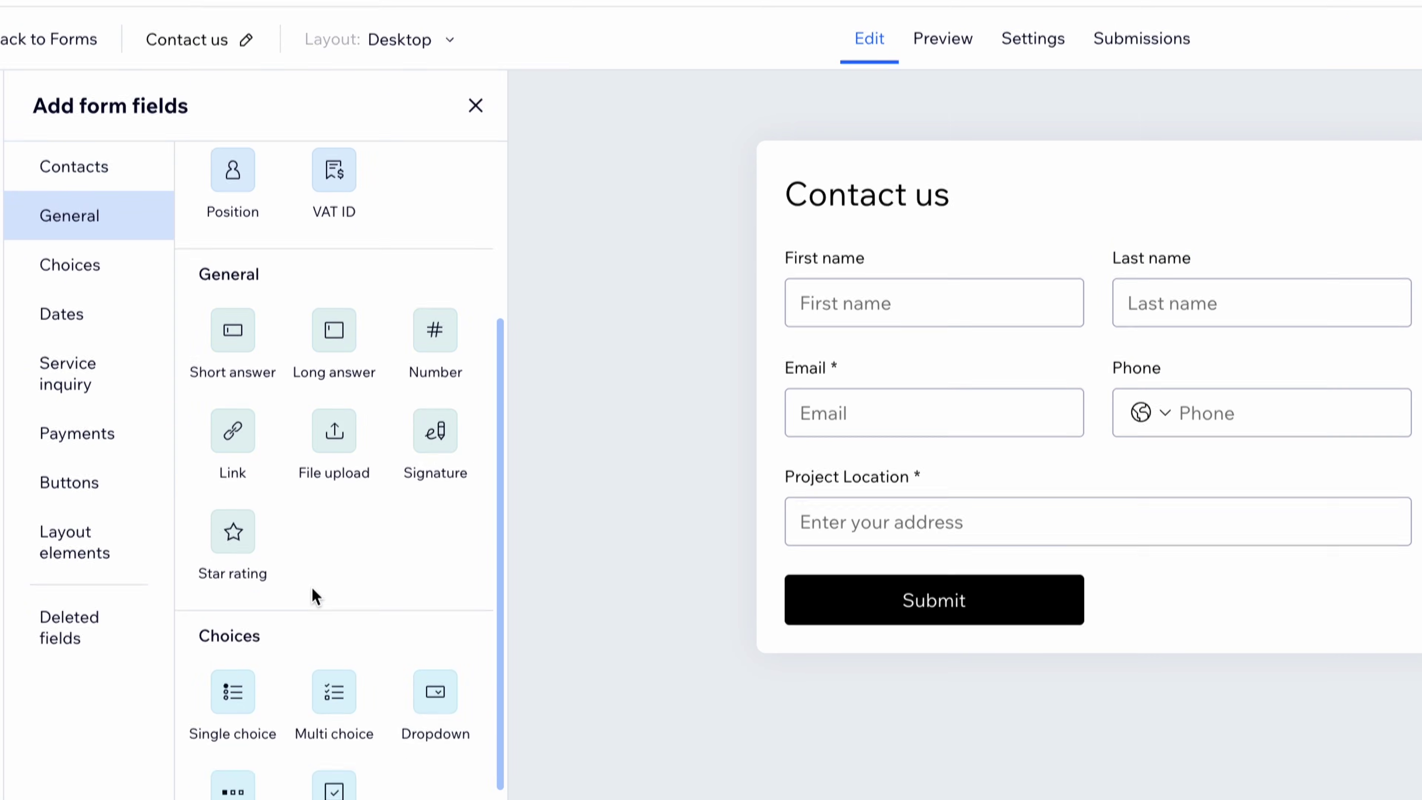
Add a Timeline dropdown, a Project Budget field and a 'Describe Your Vision' long answer field
left_click(431, 668)
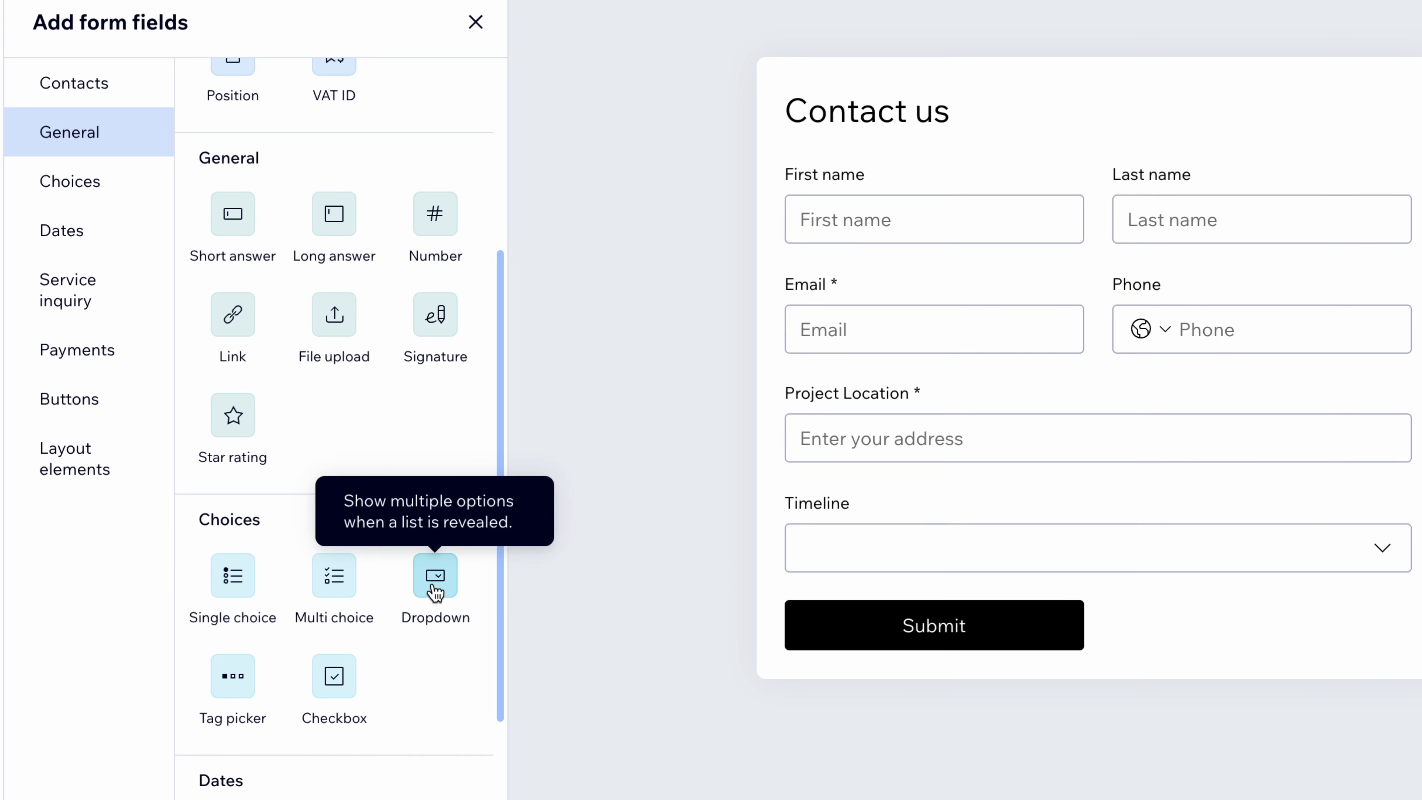
left_click(234, 678)
scroll(400, 469, "up", 3)
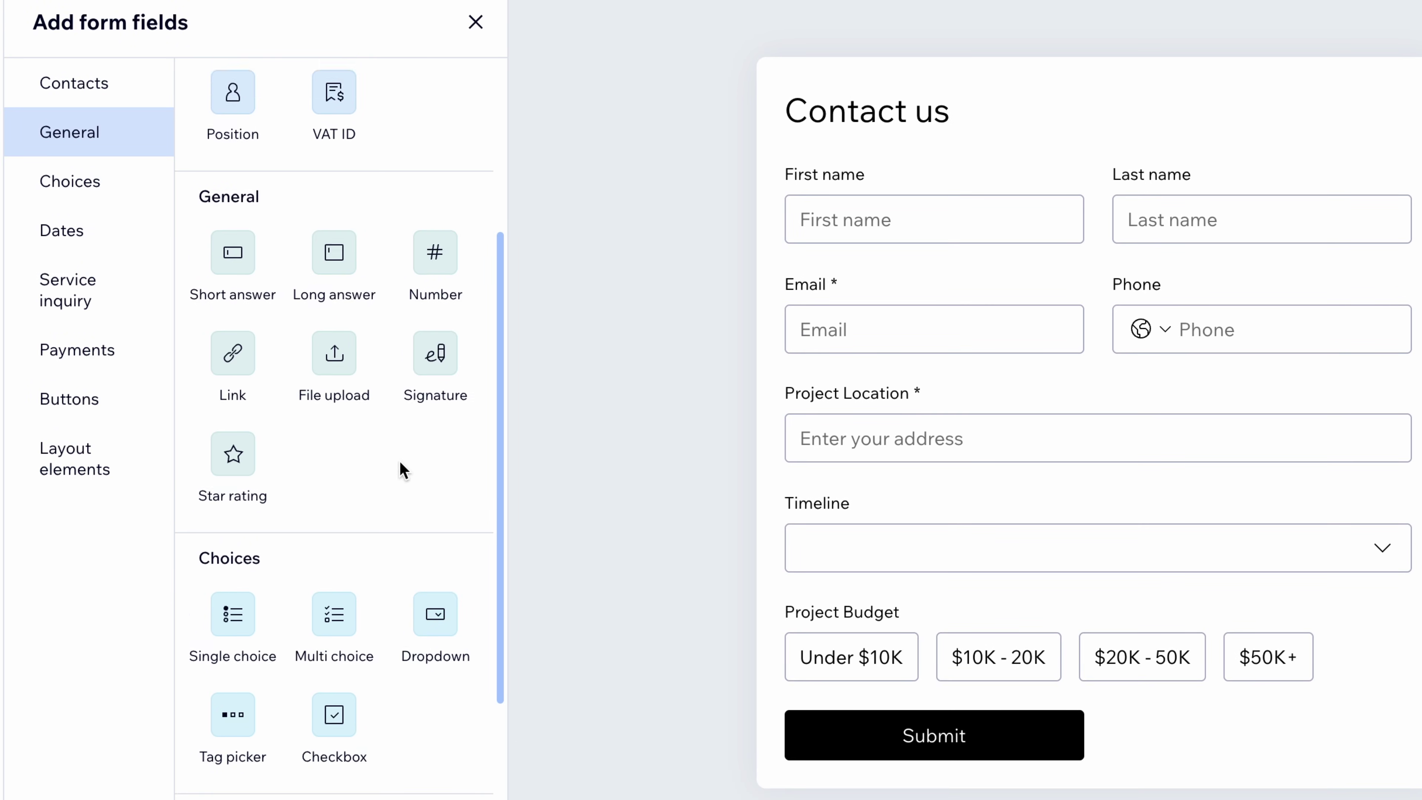
left_click(335, 321)
type("Describe Your V")
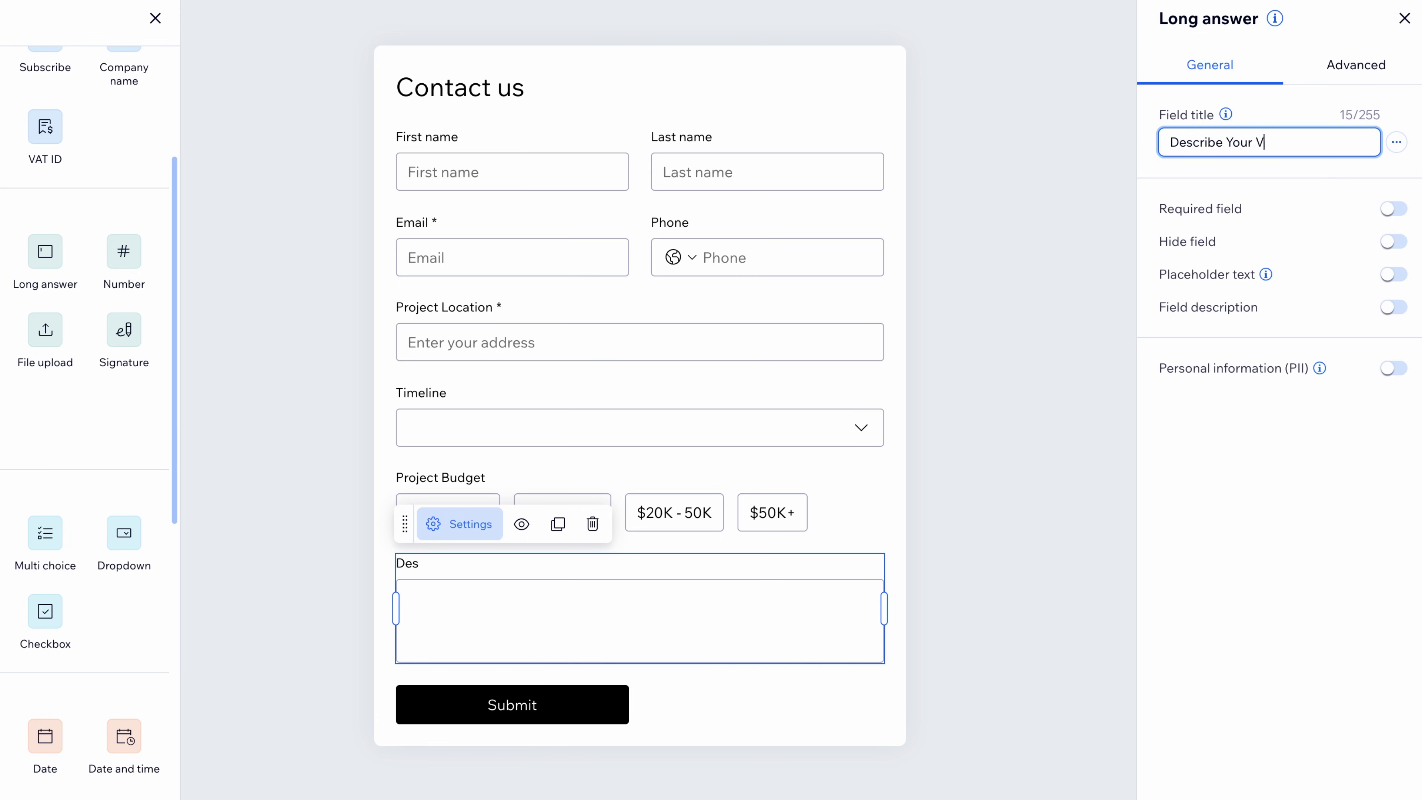
left_click(1243, 171)
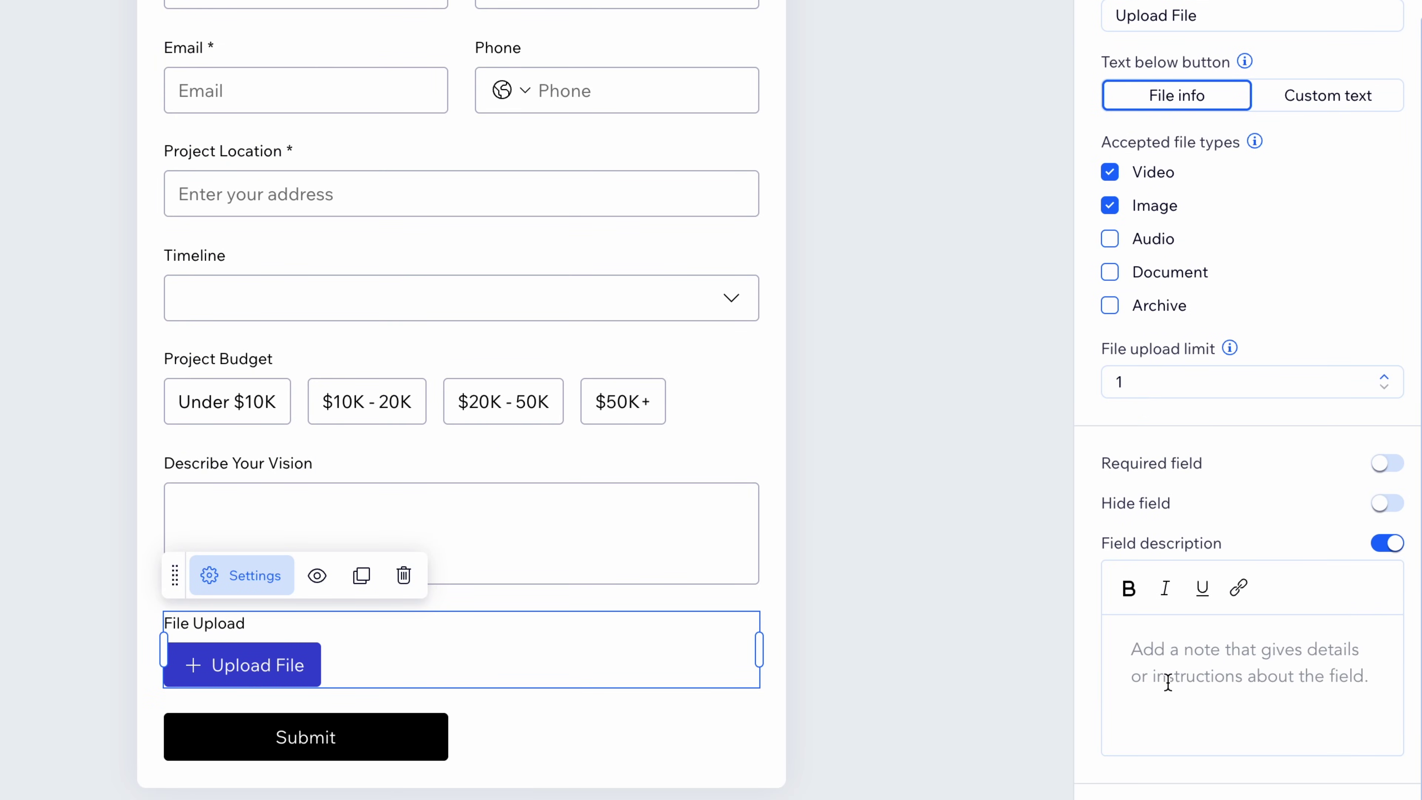
Describe File Upload as 'Upload a site plan, sketch, or inspiration image.', add required 'How did you hear about us?', then save
left_click(1168, 679)
type("Upload a site plan, sketch, or inspiration image")
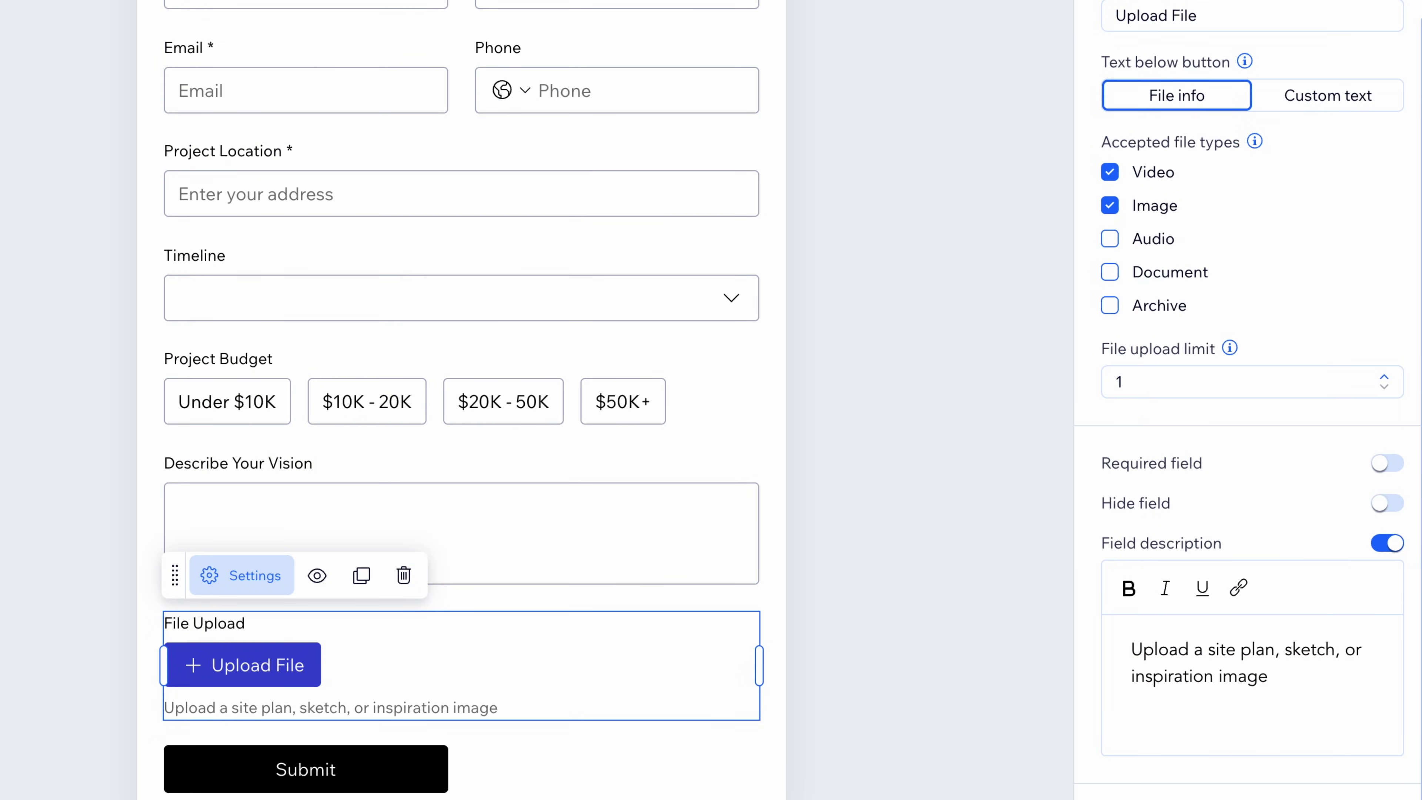
type(".")
scroll(283, 361, "up", 2)
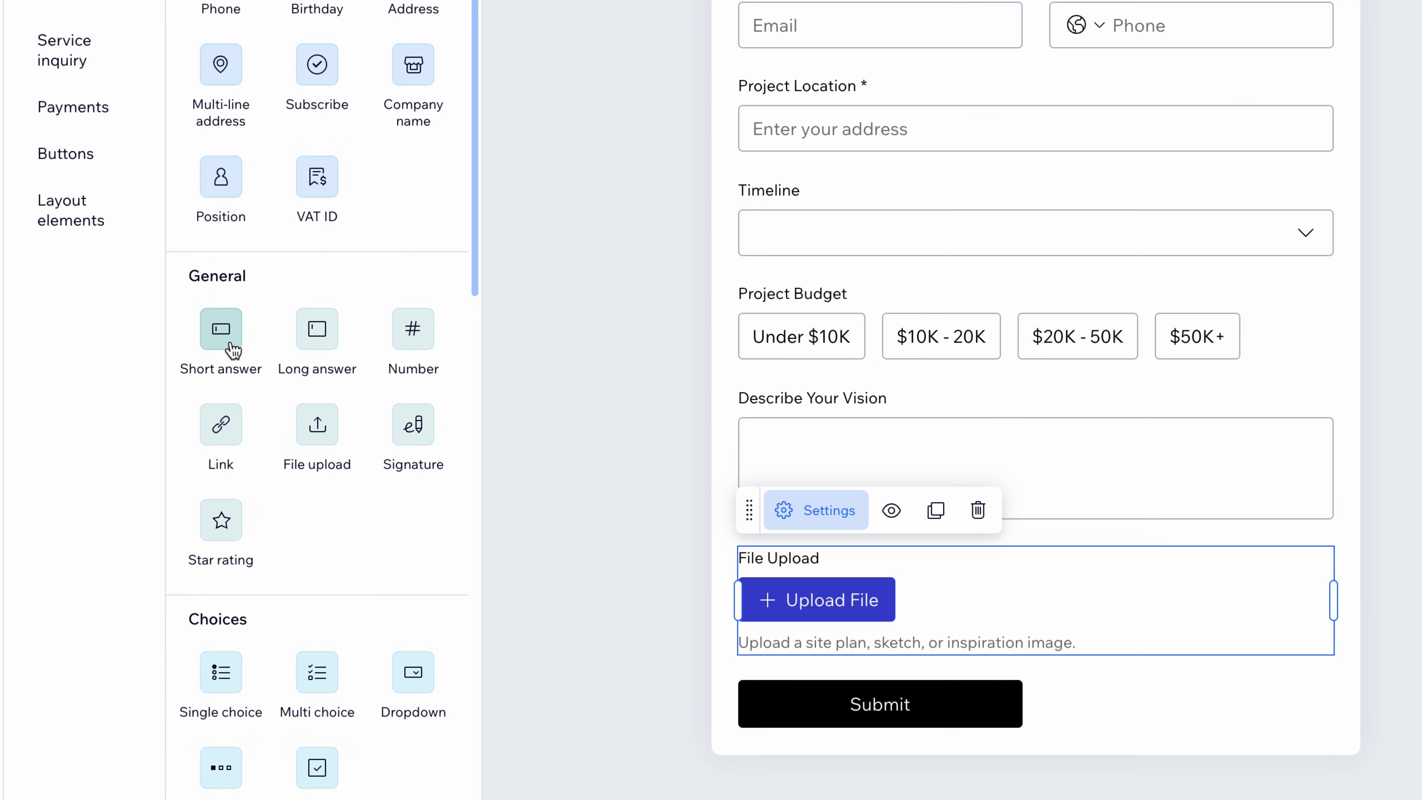
left_click(221, 329)
triple_click(1266, 213)
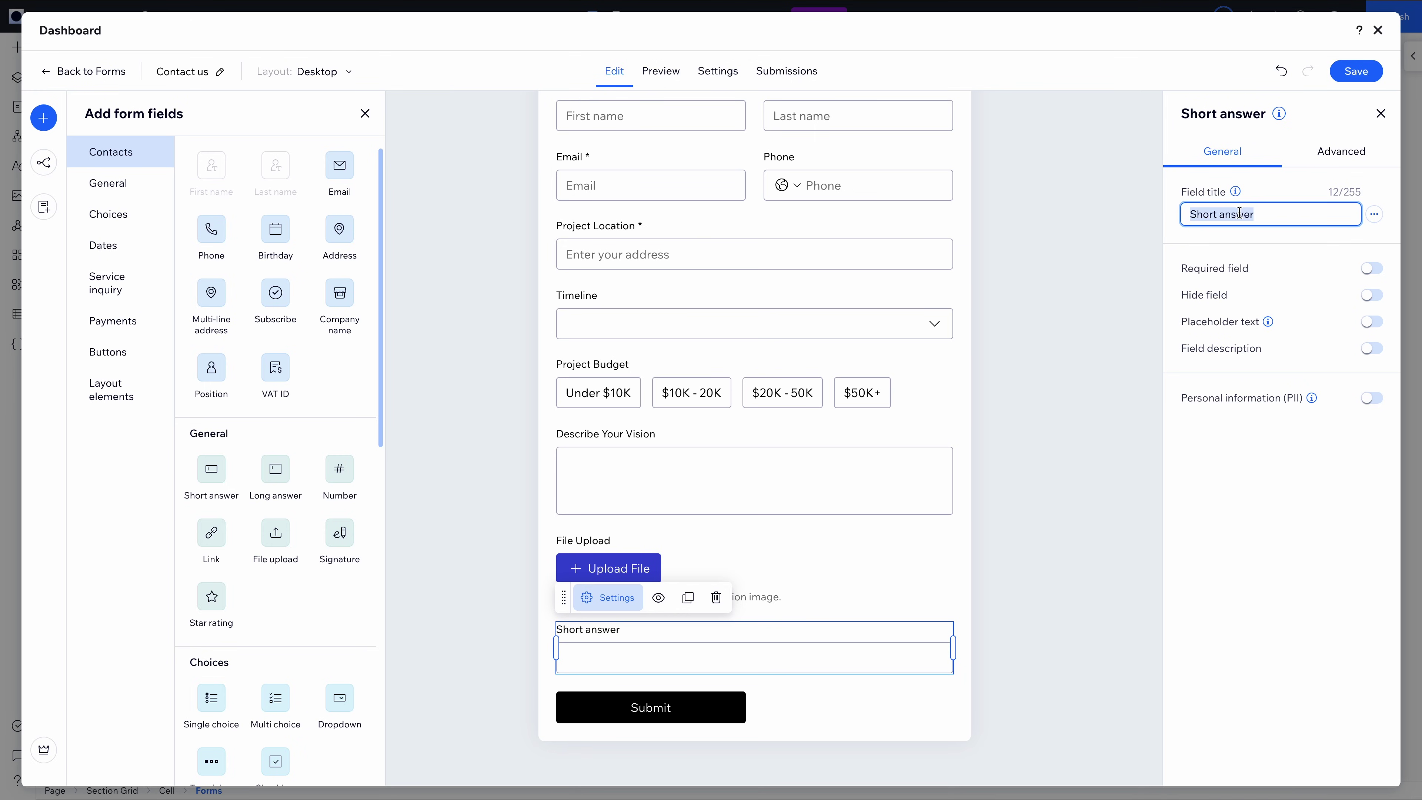
type("How did you hear about us?")
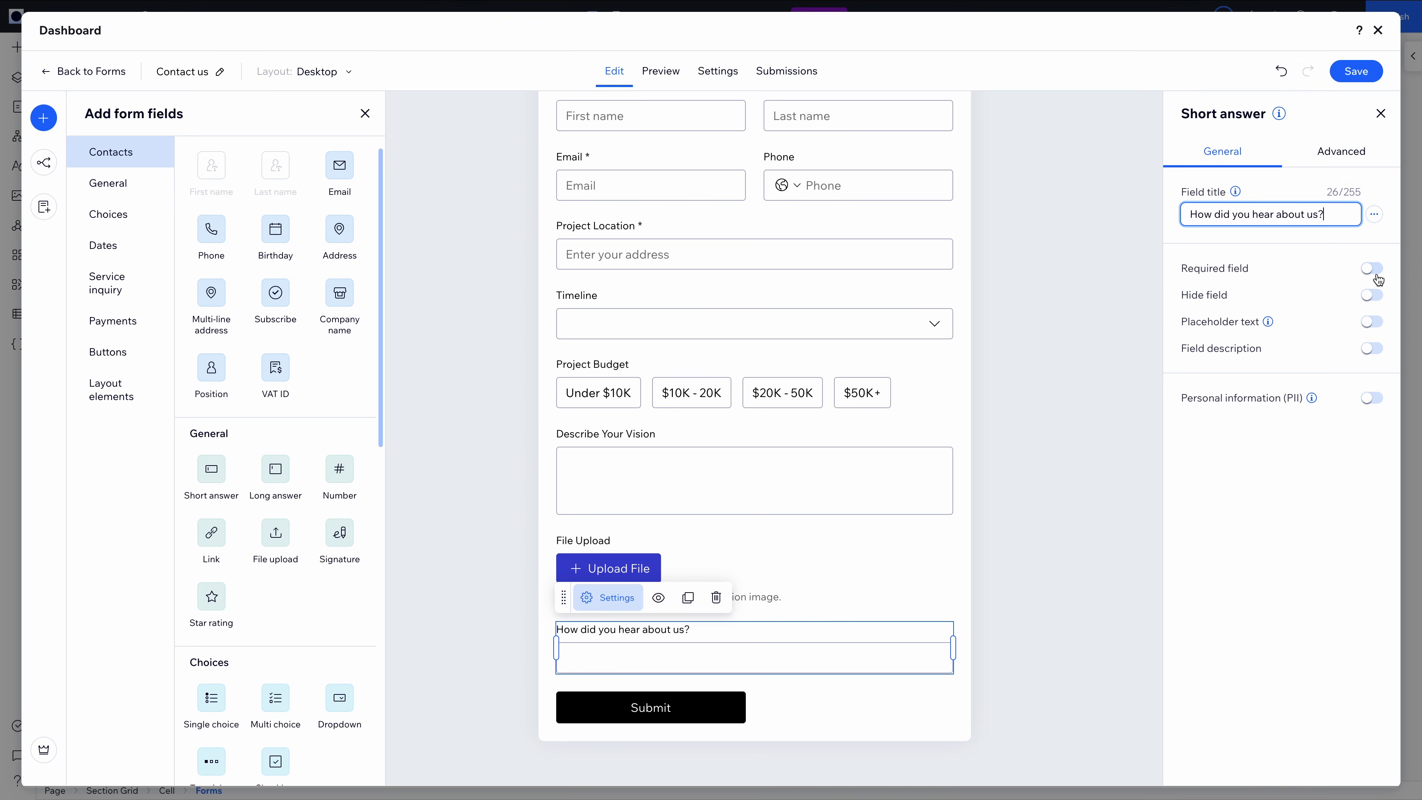
left_click(1367, 271)
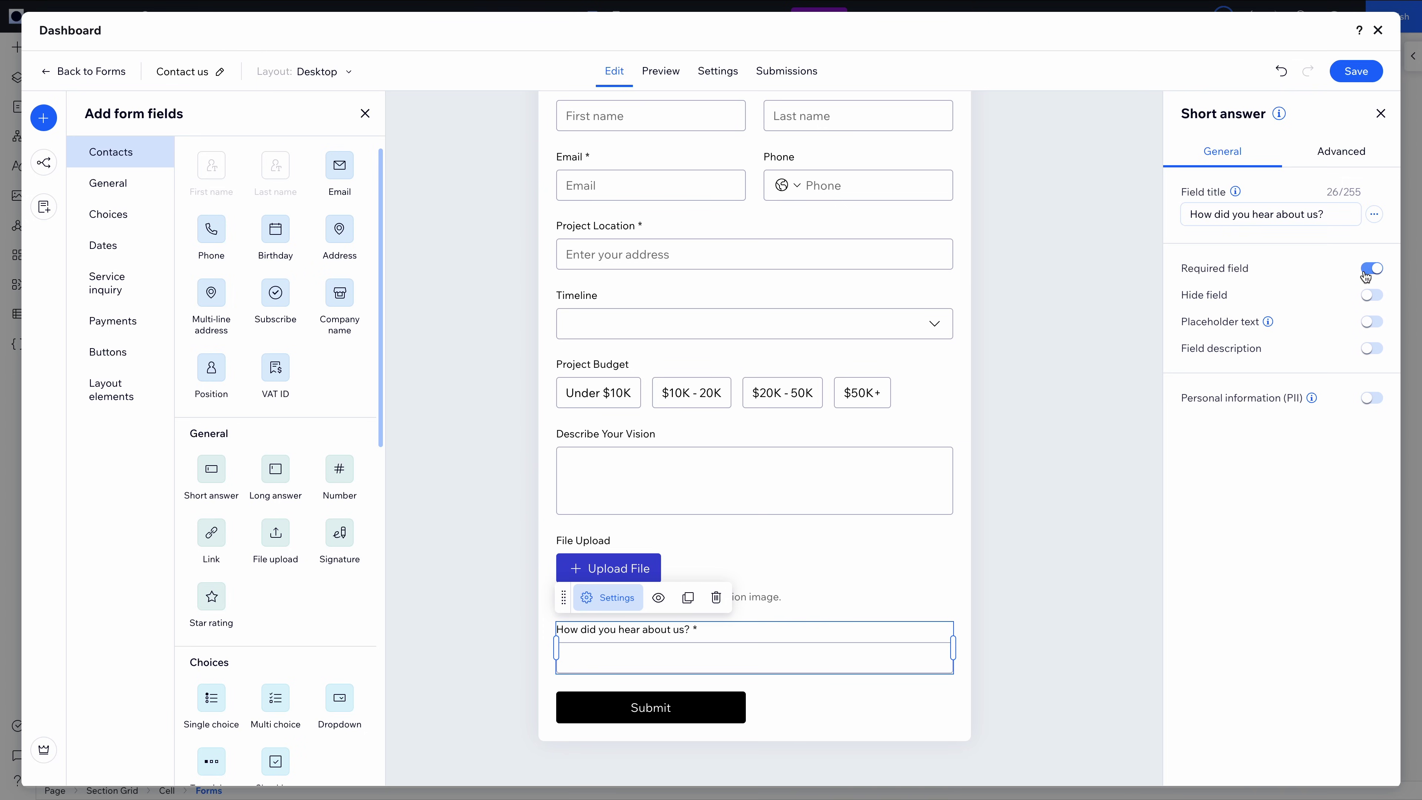
left_click(1355, 71)
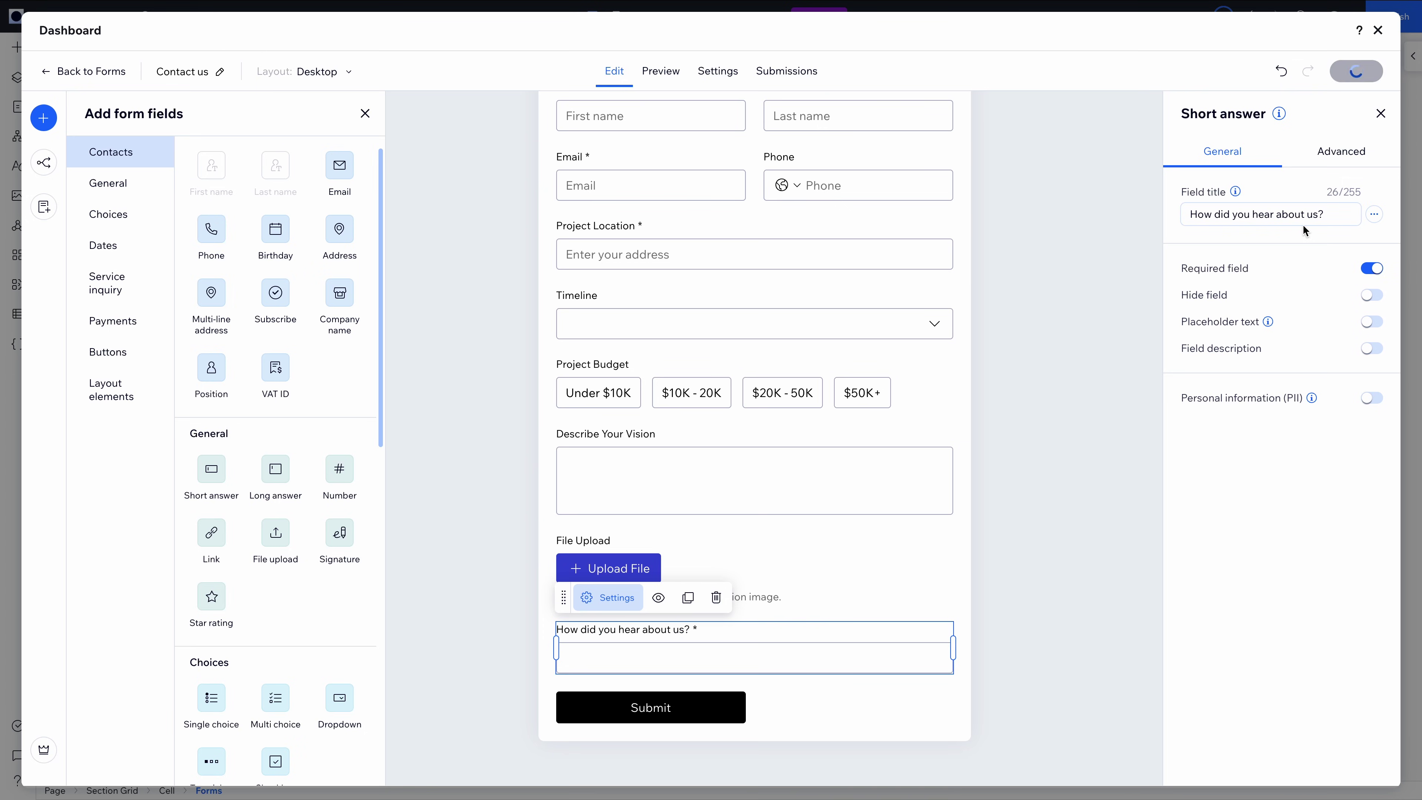
In the preview, fill in project location, timeline Within 3 months, budget $20K - 50K, vision and referral
left_click(658, 73)
scroll(879, 179, "down", 3)
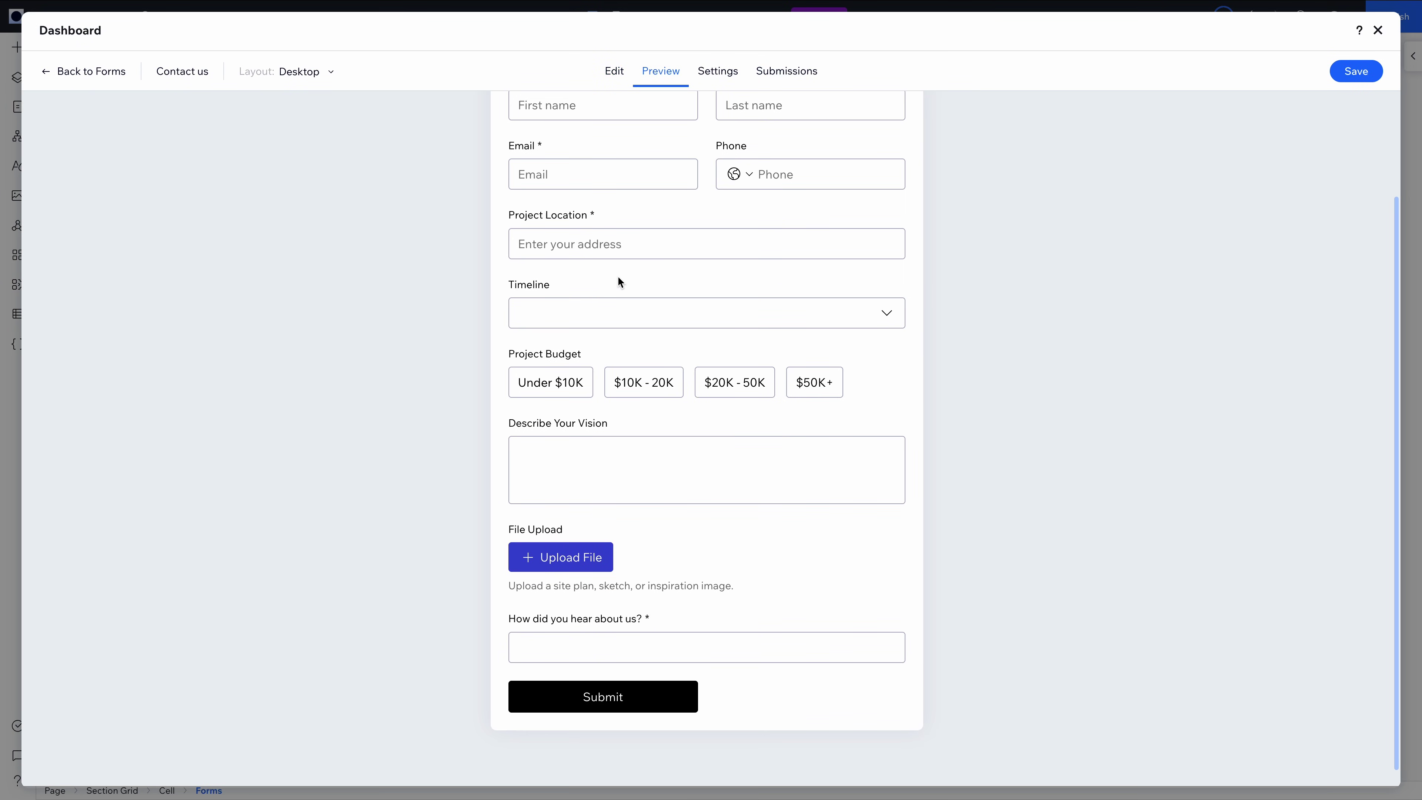
left_click(557, 244)
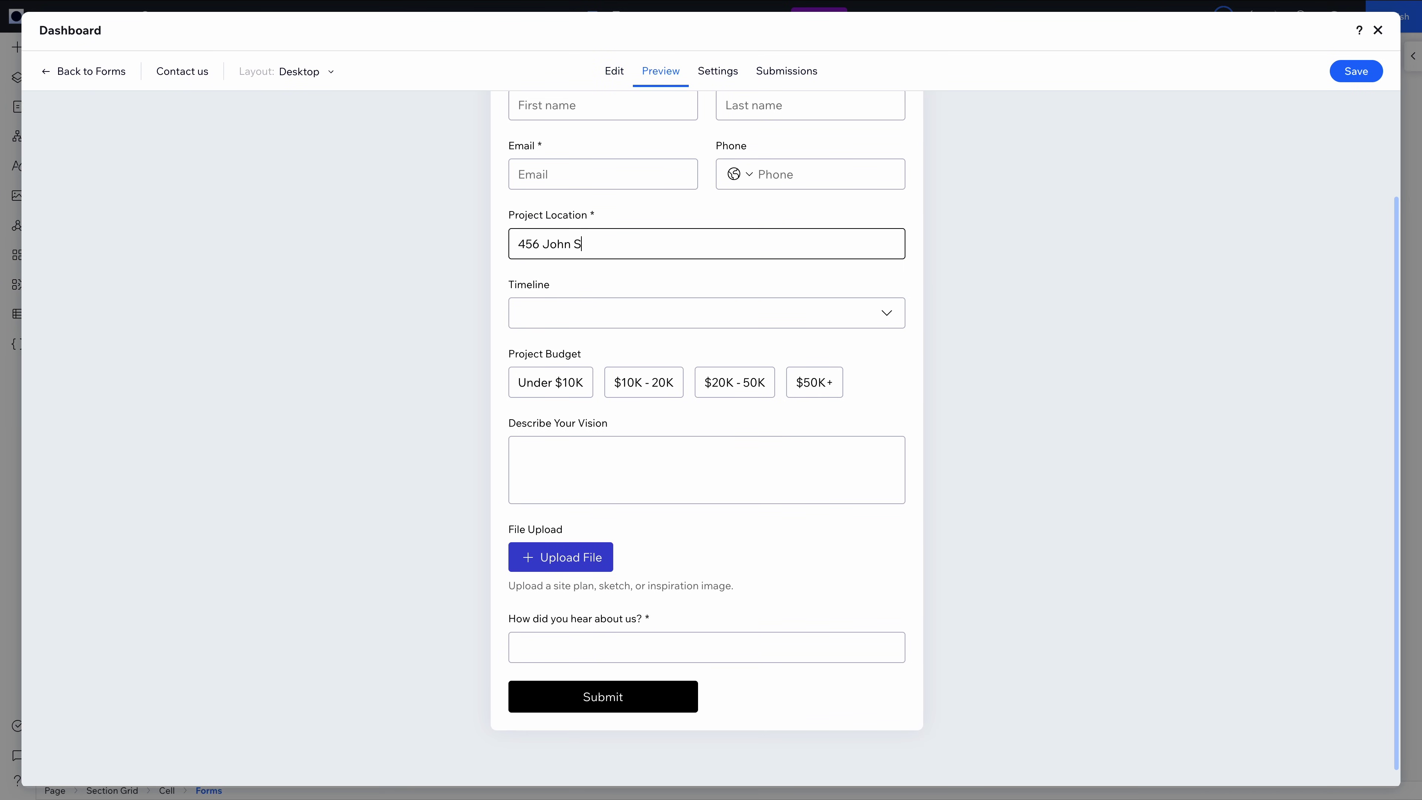
left_click(730, 319)
left_click(588, 382)
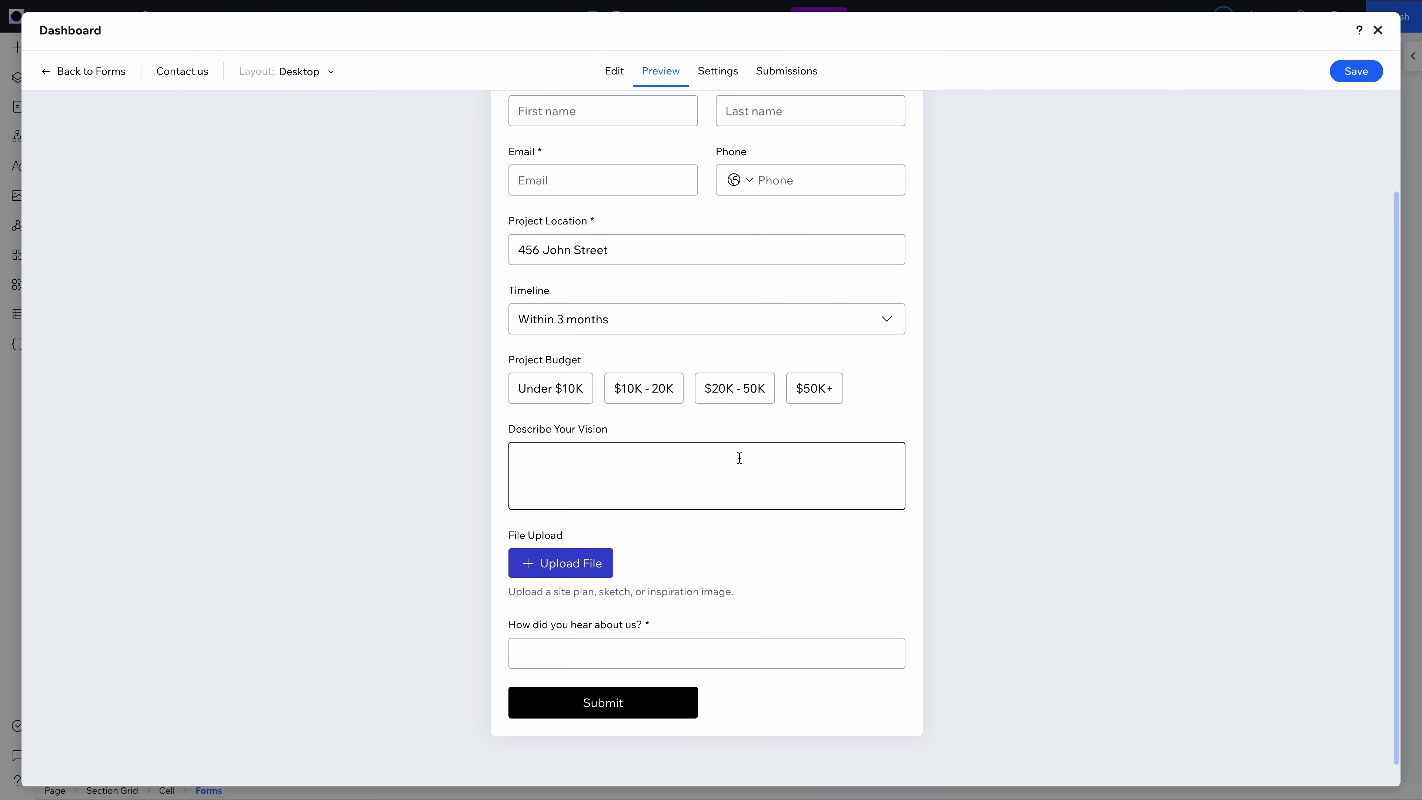
left_click(719, 392)
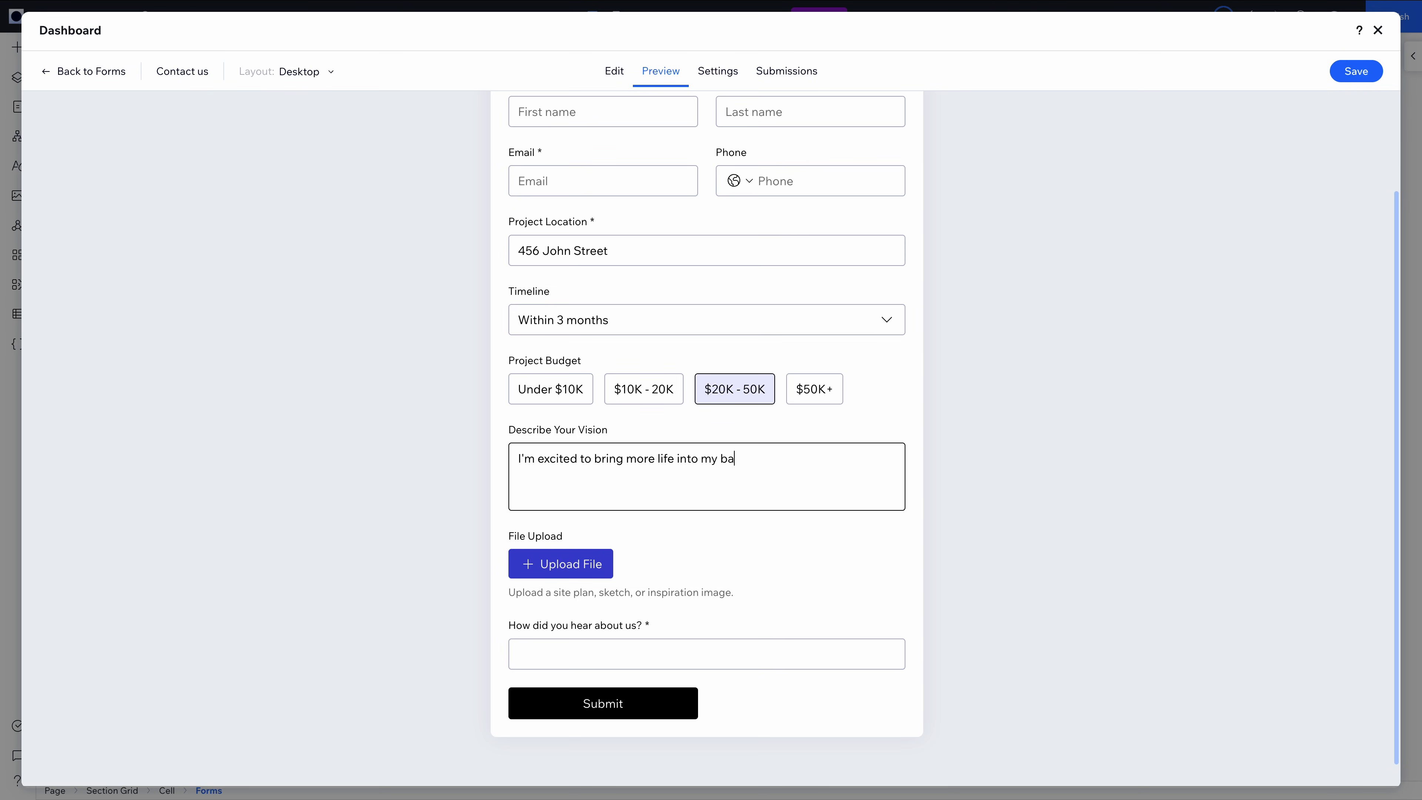
left_click(700, 556)
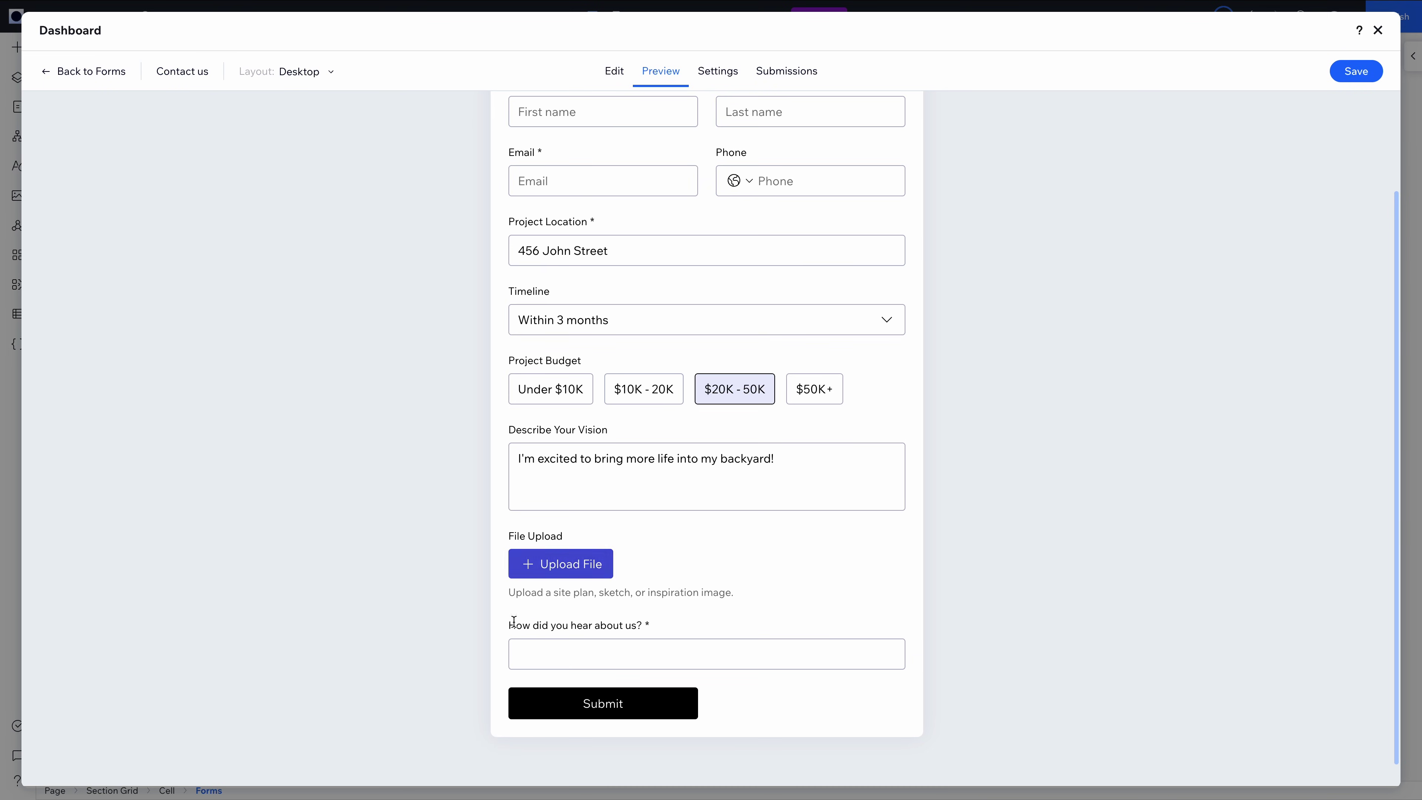
left_click(773, 661)
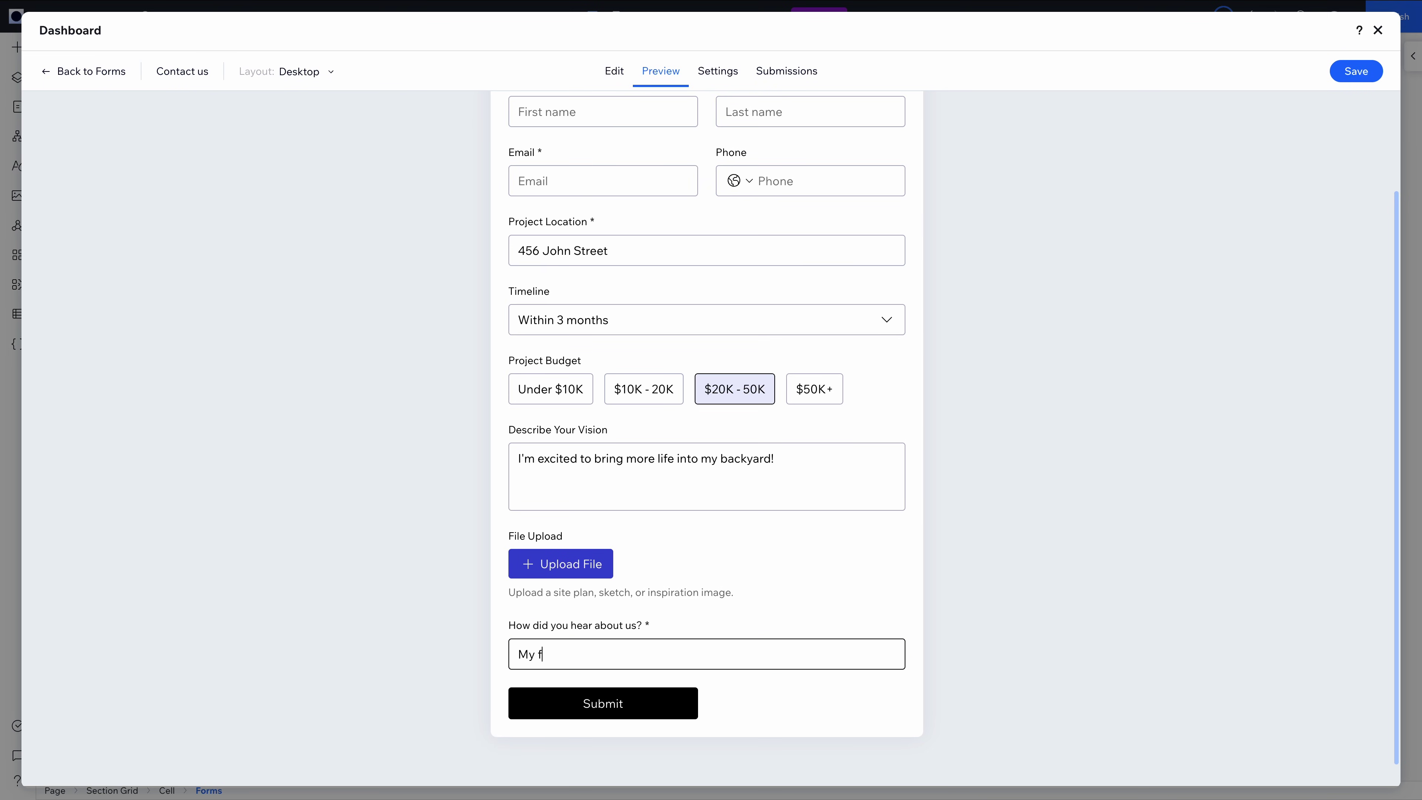
scroll(853, 562, "up", 3)
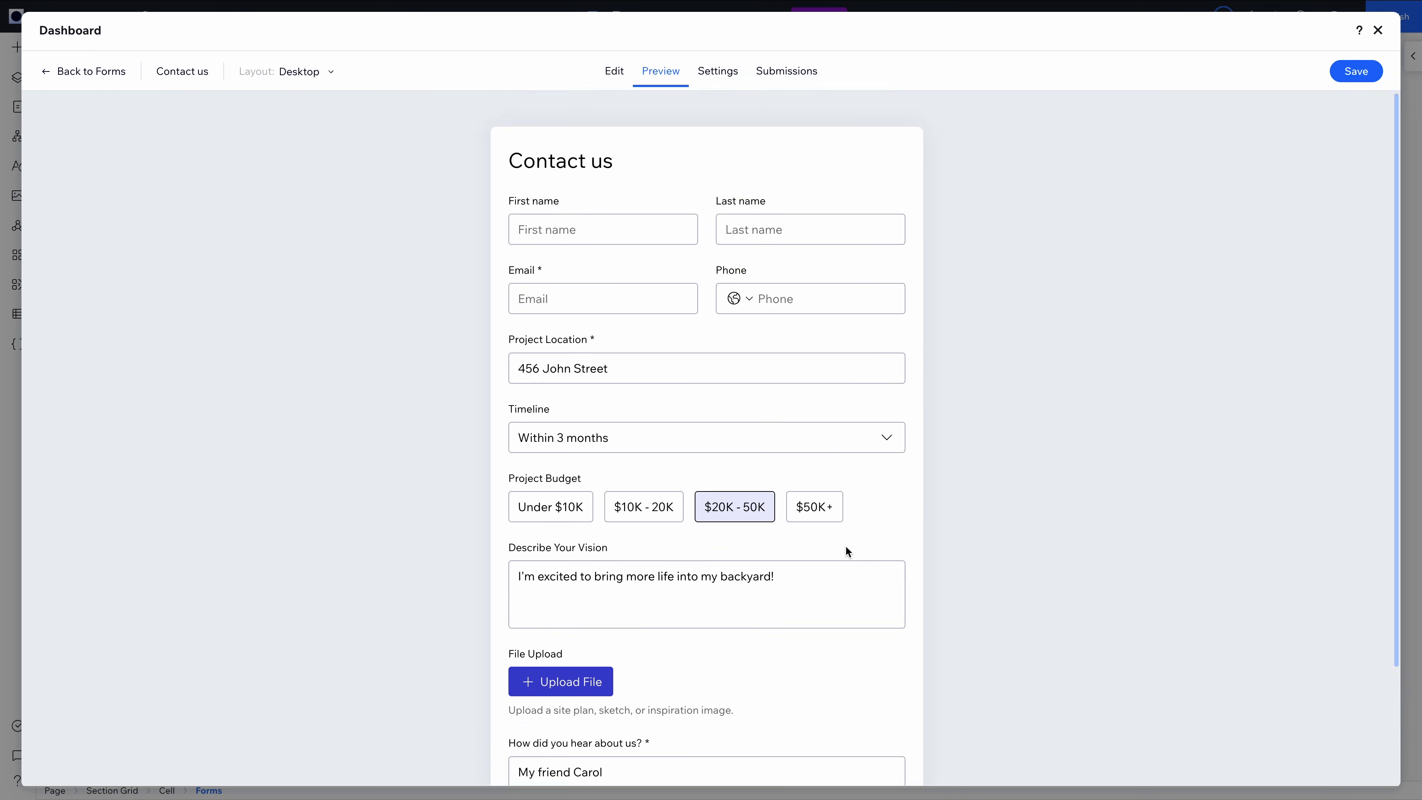
scroll(845, 544, "down", 2)
Enter a test first name, last name, email and phone, then correct the phone's area code
left_click(616, 124)
key("Tab")
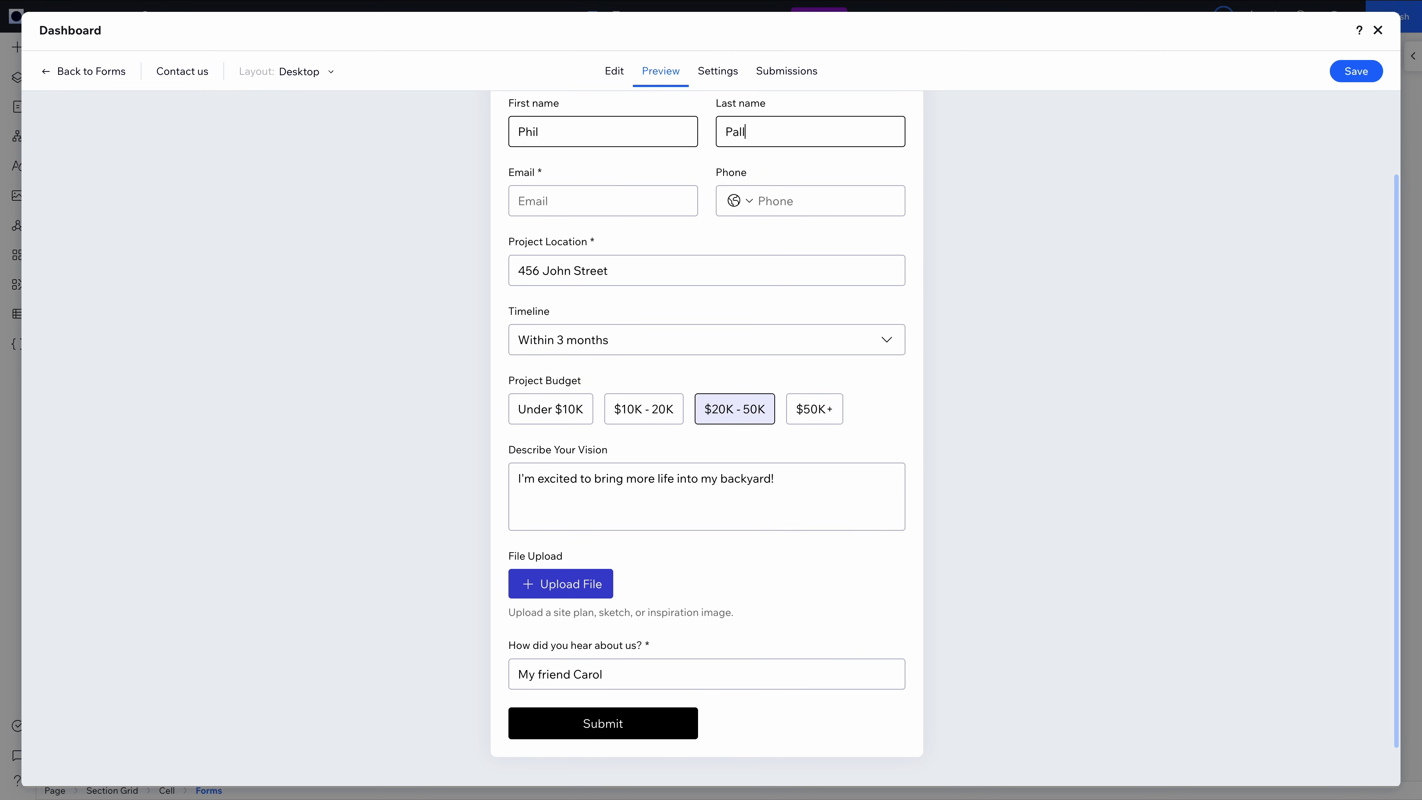
key("Tab")
key("Tab")
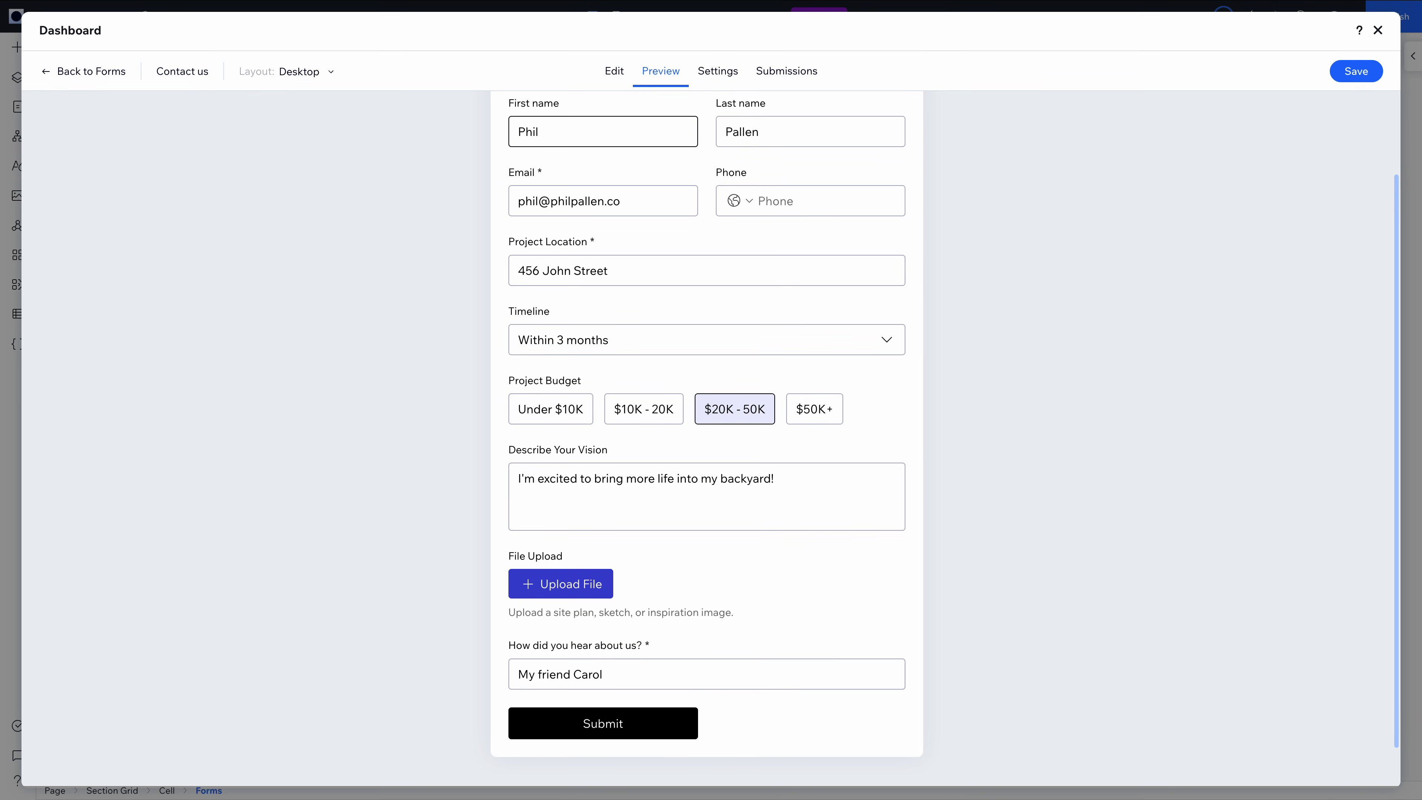
left_click(809, 200)
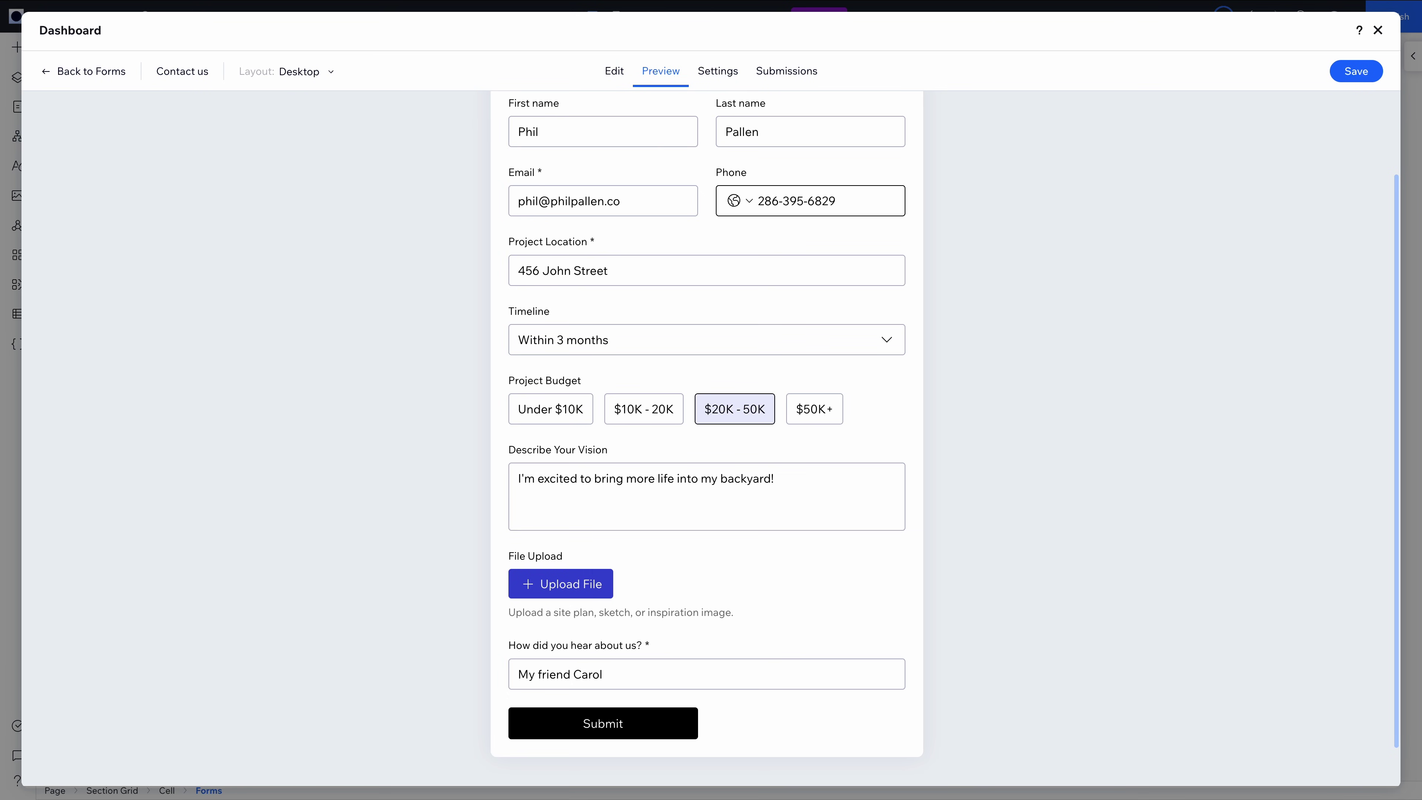
left_click(794, 242)
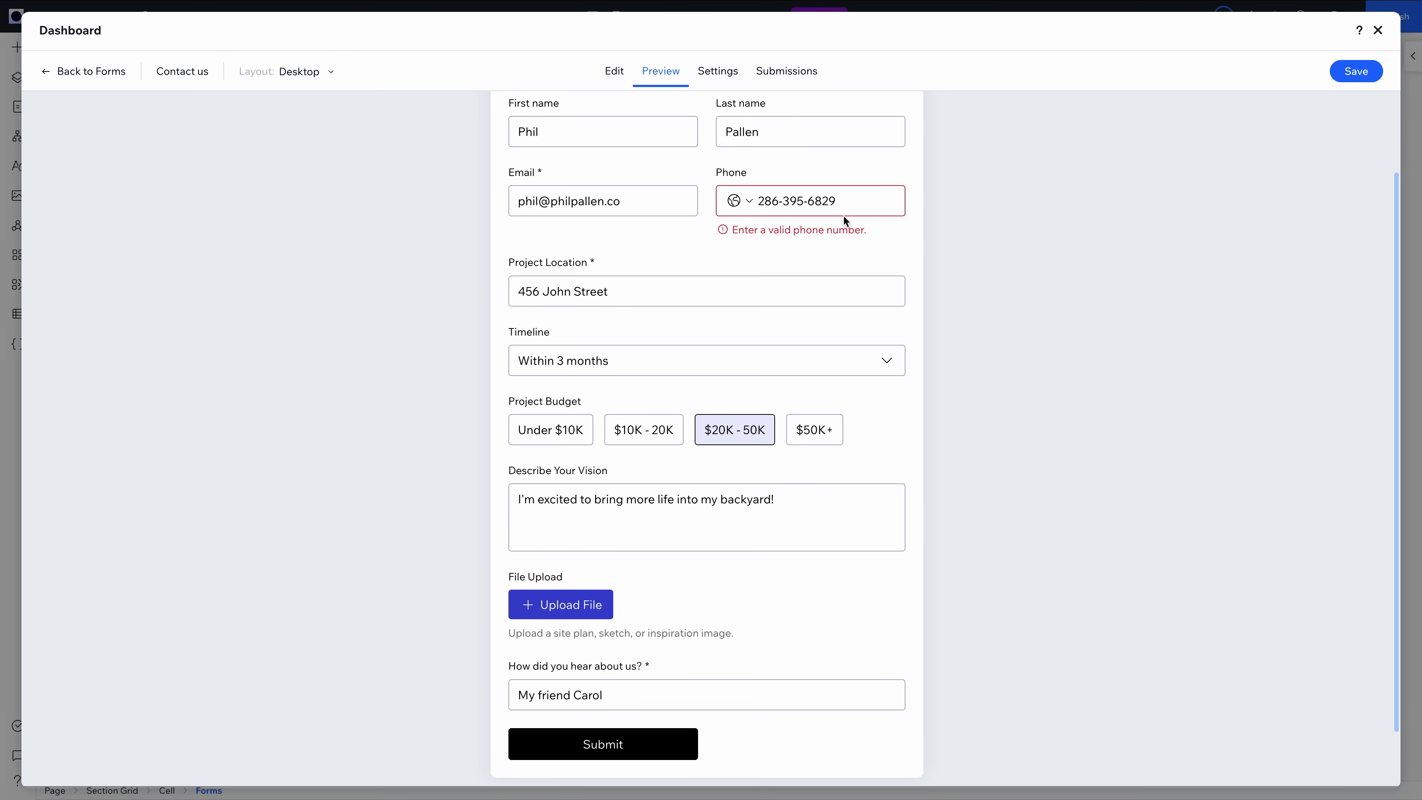
double_click(766, 201)
type("4")
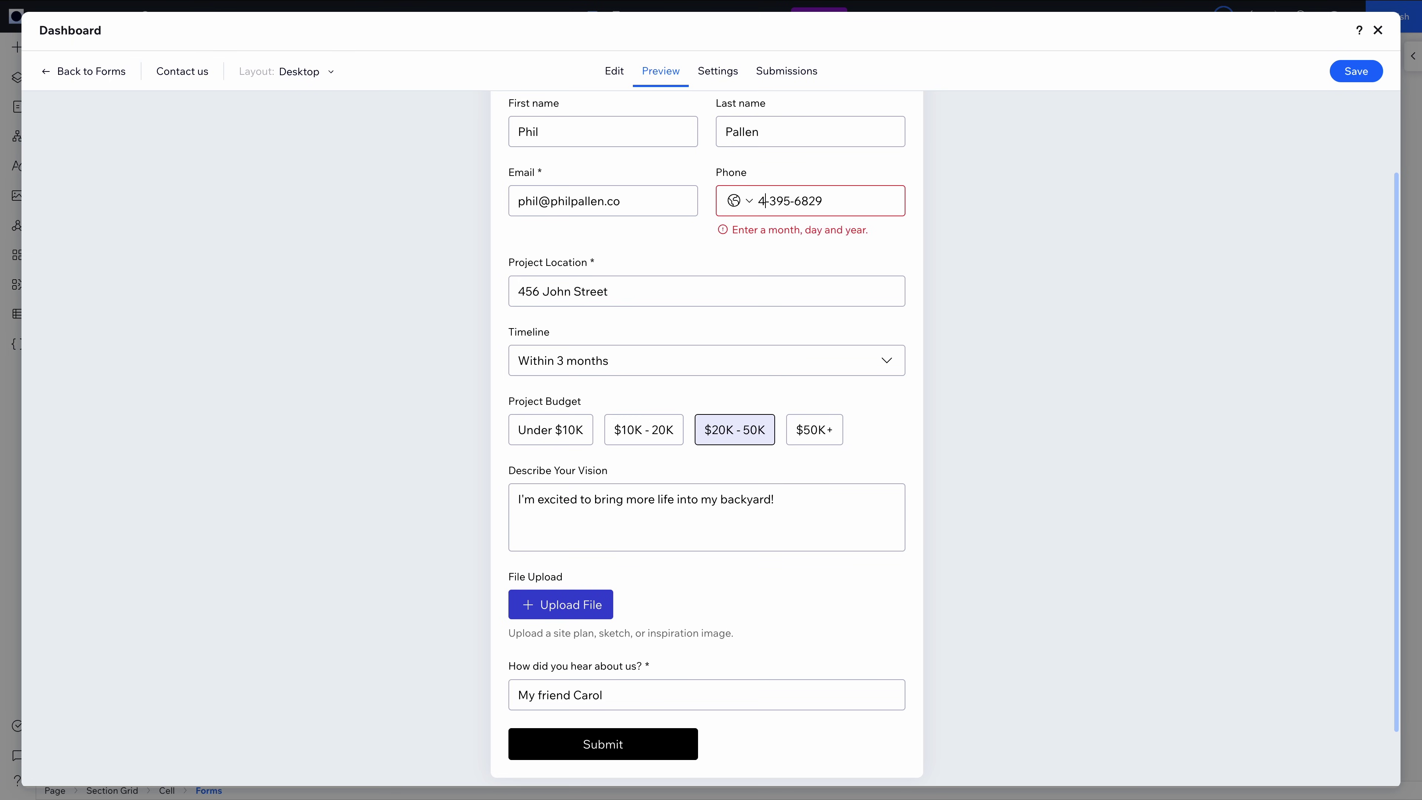
type("07-")
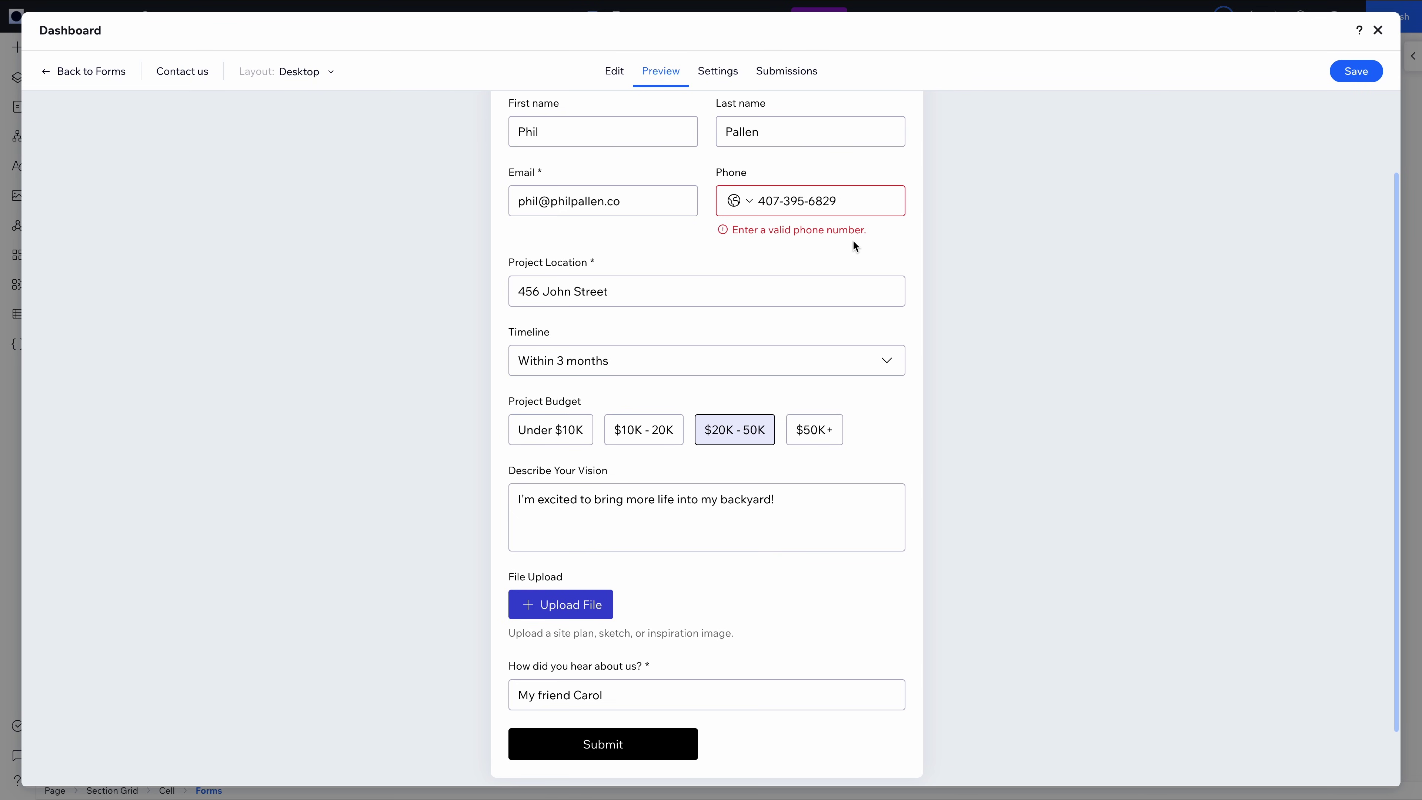
Switch the form preview layout to Mobile
left_click(301, 83)
left_click(229, 136)
scroll(435, 286, "down", 5)
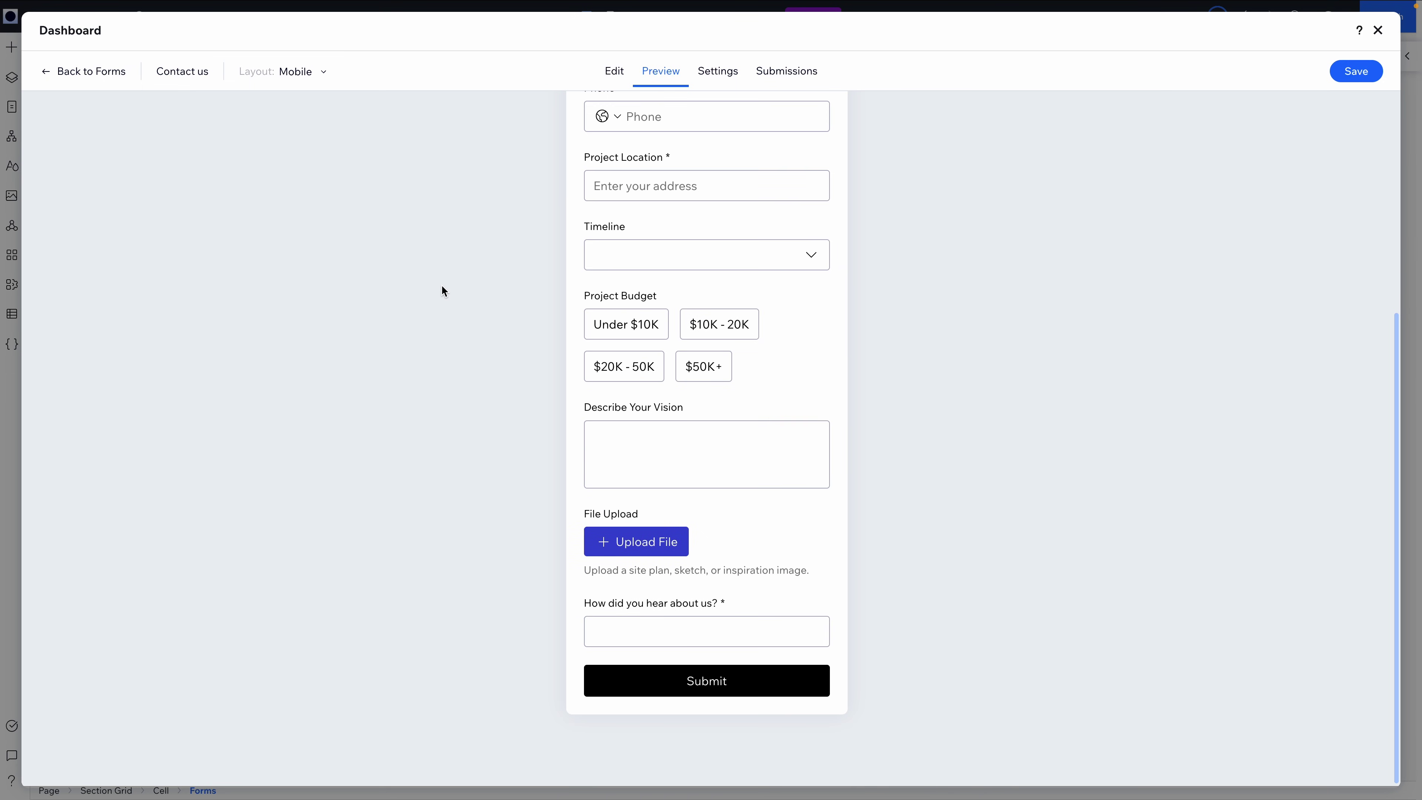
scroll(442, 287, "up", 5)
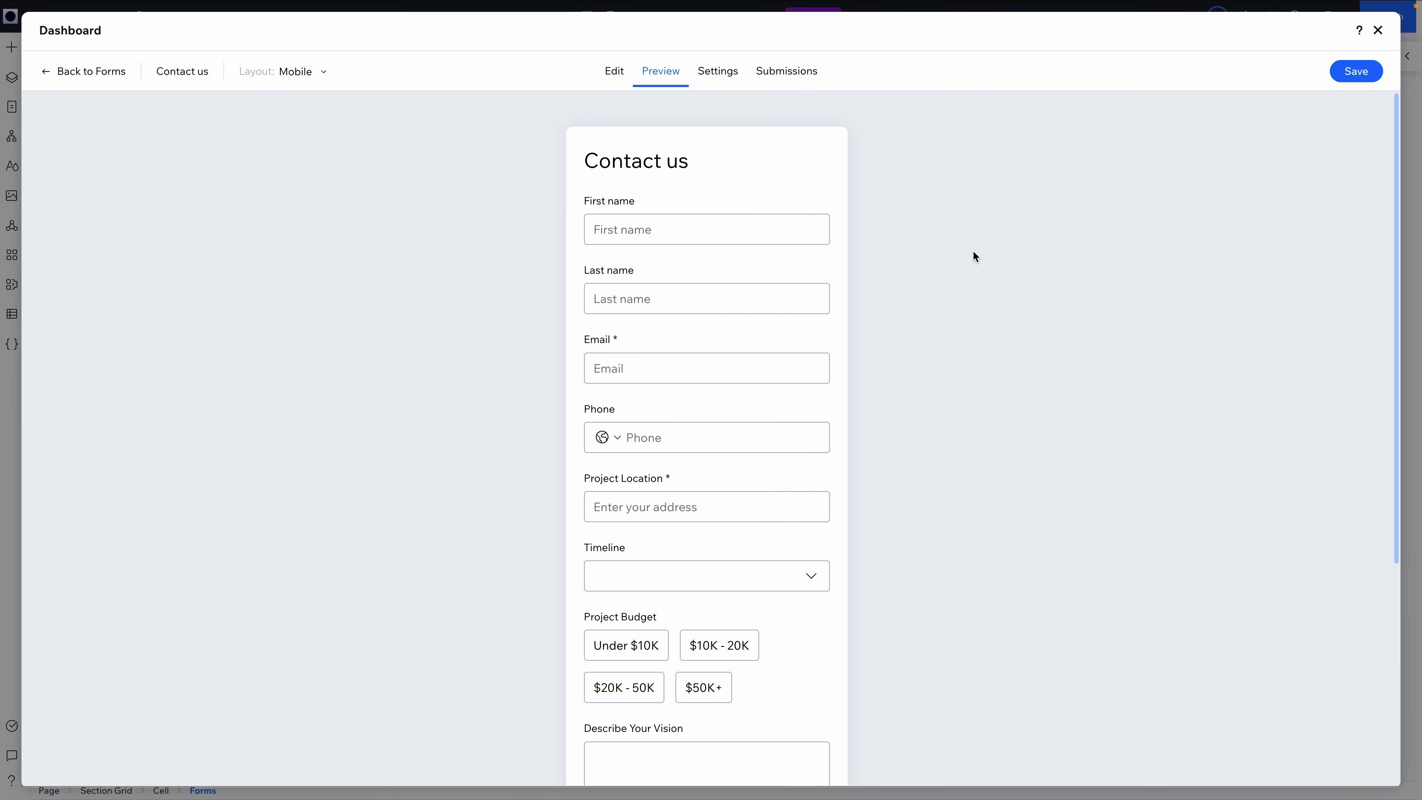
Review the form's settings, including the spam filter options, leaving them unchanged
left_click(731, 78)
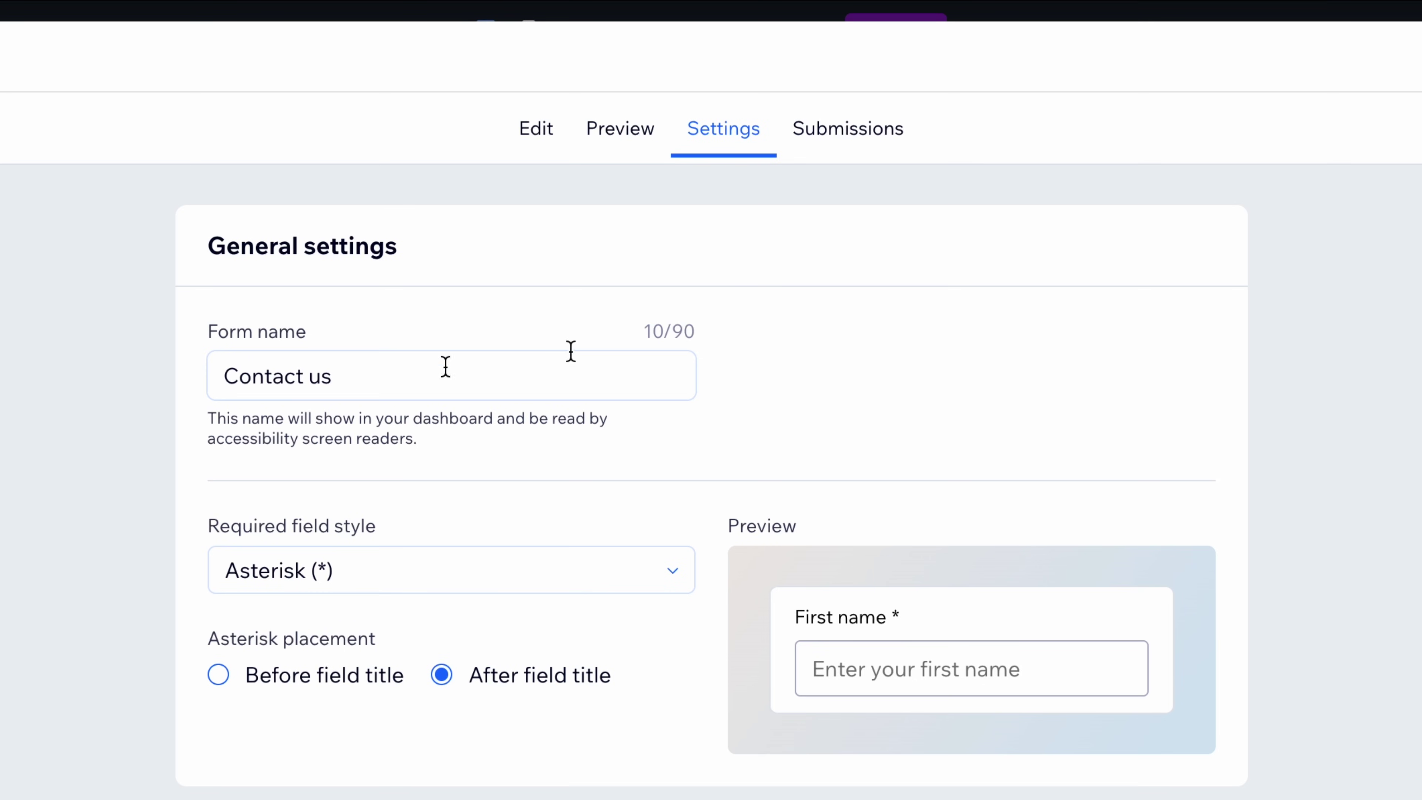
scroll(228, 489, "down", 9)
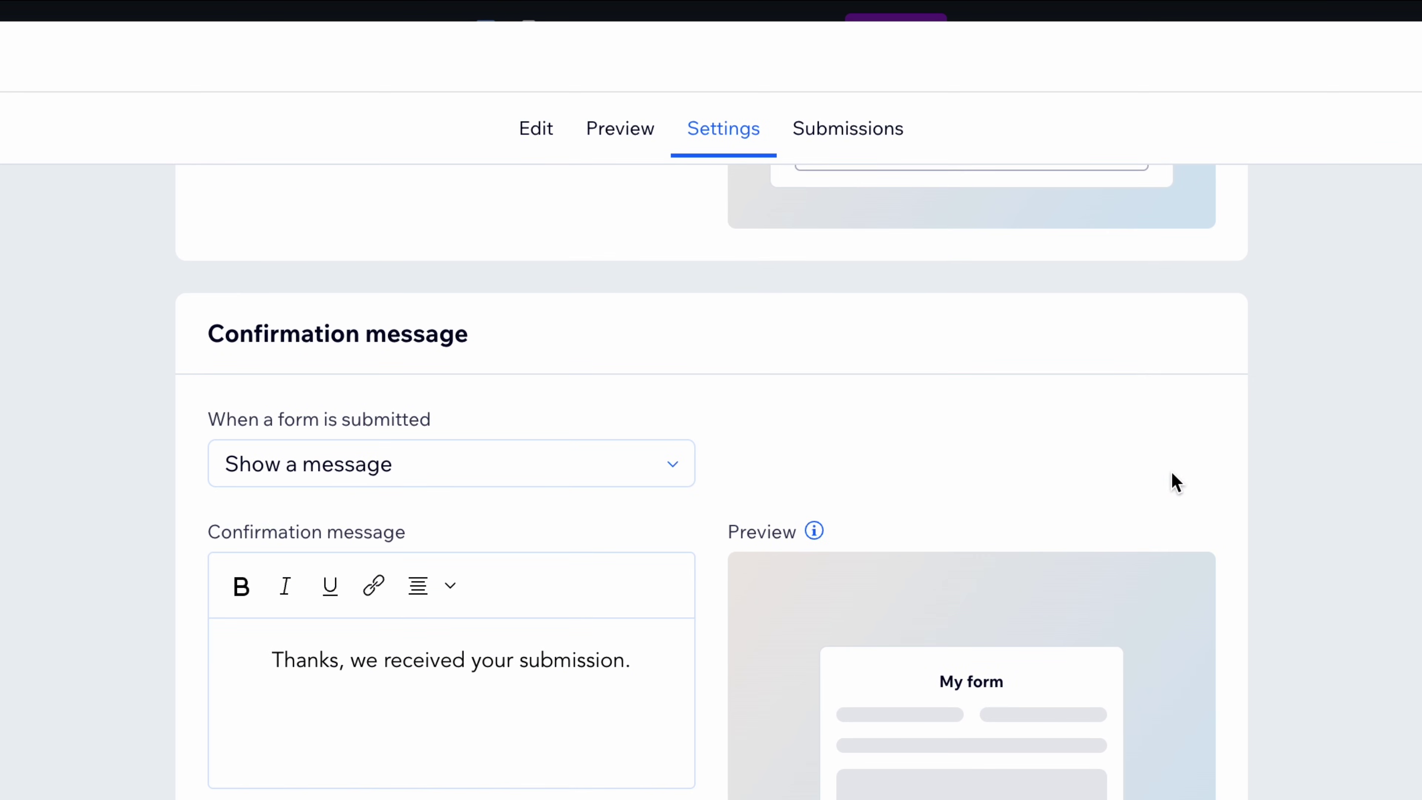
scroll(1176, 482, "down", 10)
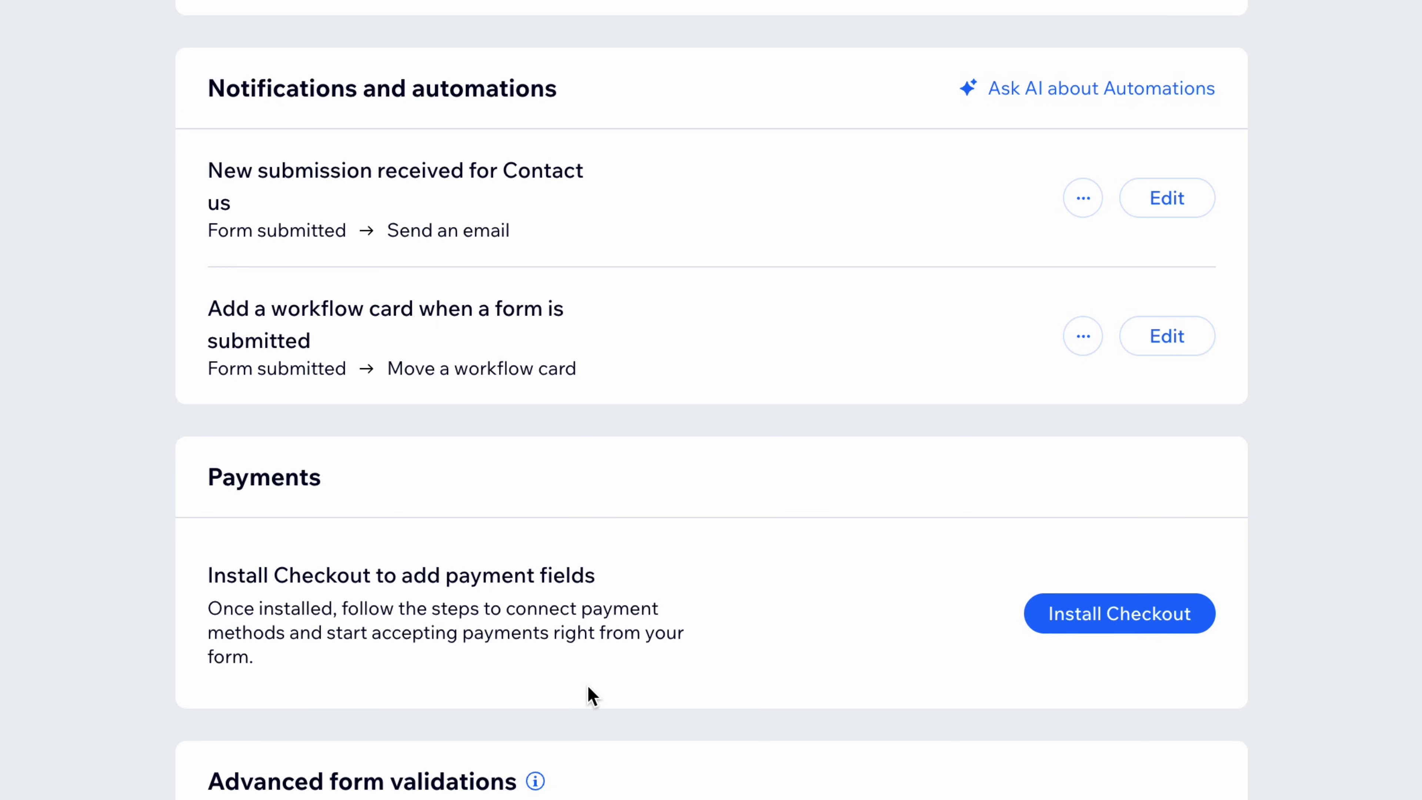
scroll(587, 686, "down", 10)
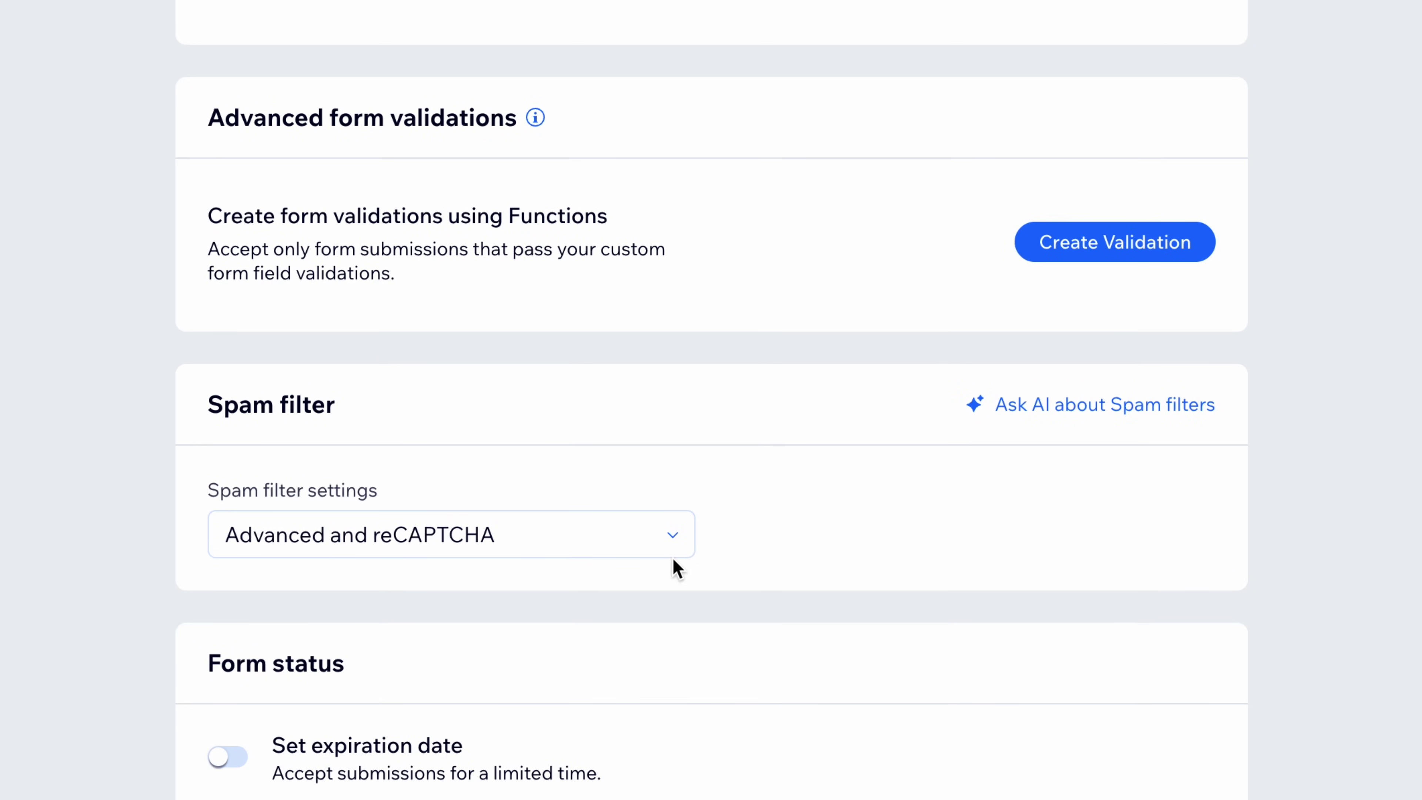
left_click(673, 551)
left_click(68, 476)
scroll(711, 400, "down", 5)
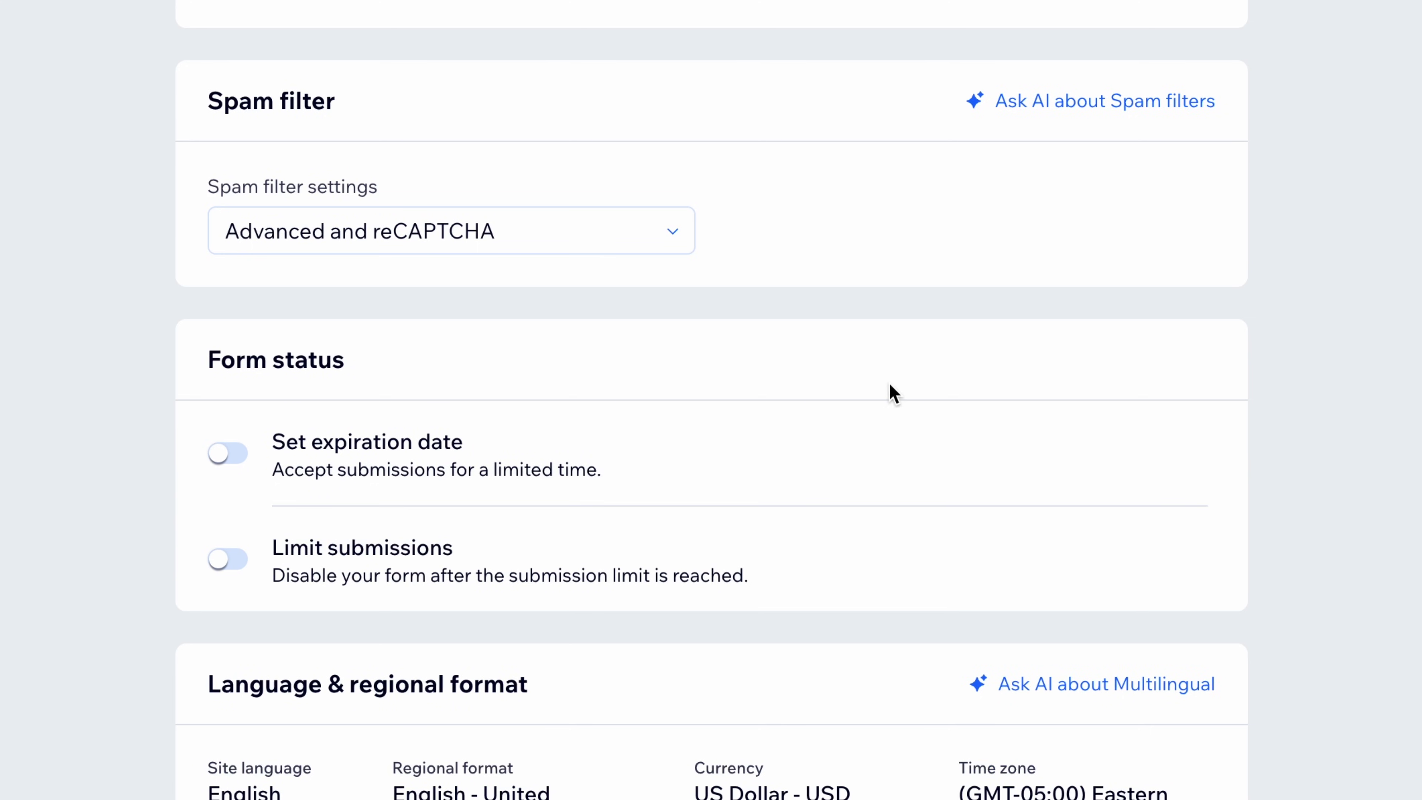
Turn on an expiration date of 12/07/2025 at 11:59 PM and a 100-submission limit
left_click(219, 452)
scroll(212, 536, "down", 2)
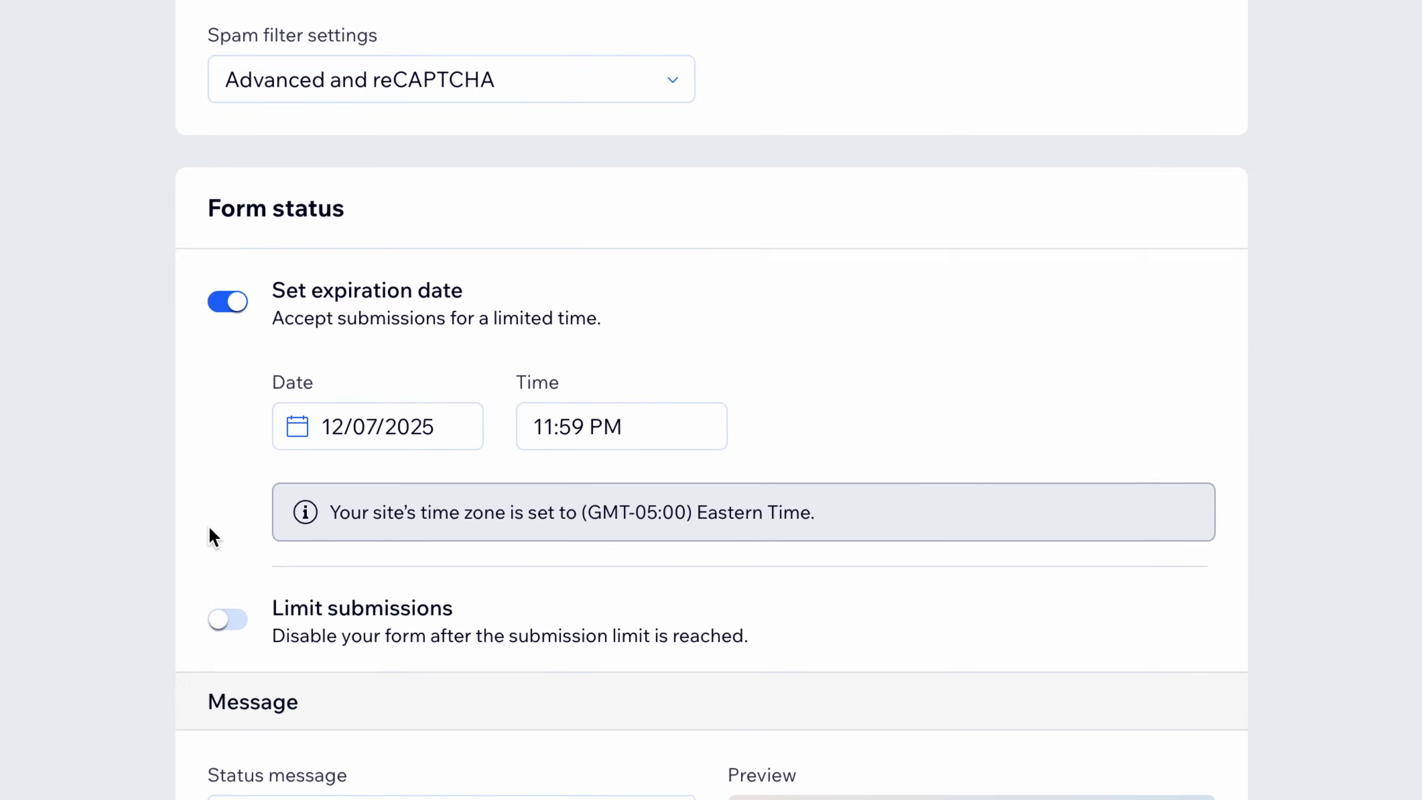
scroll(218, 521, "down", 2)
left_click(227, 490)
scroll(140, 372, "down", 4)
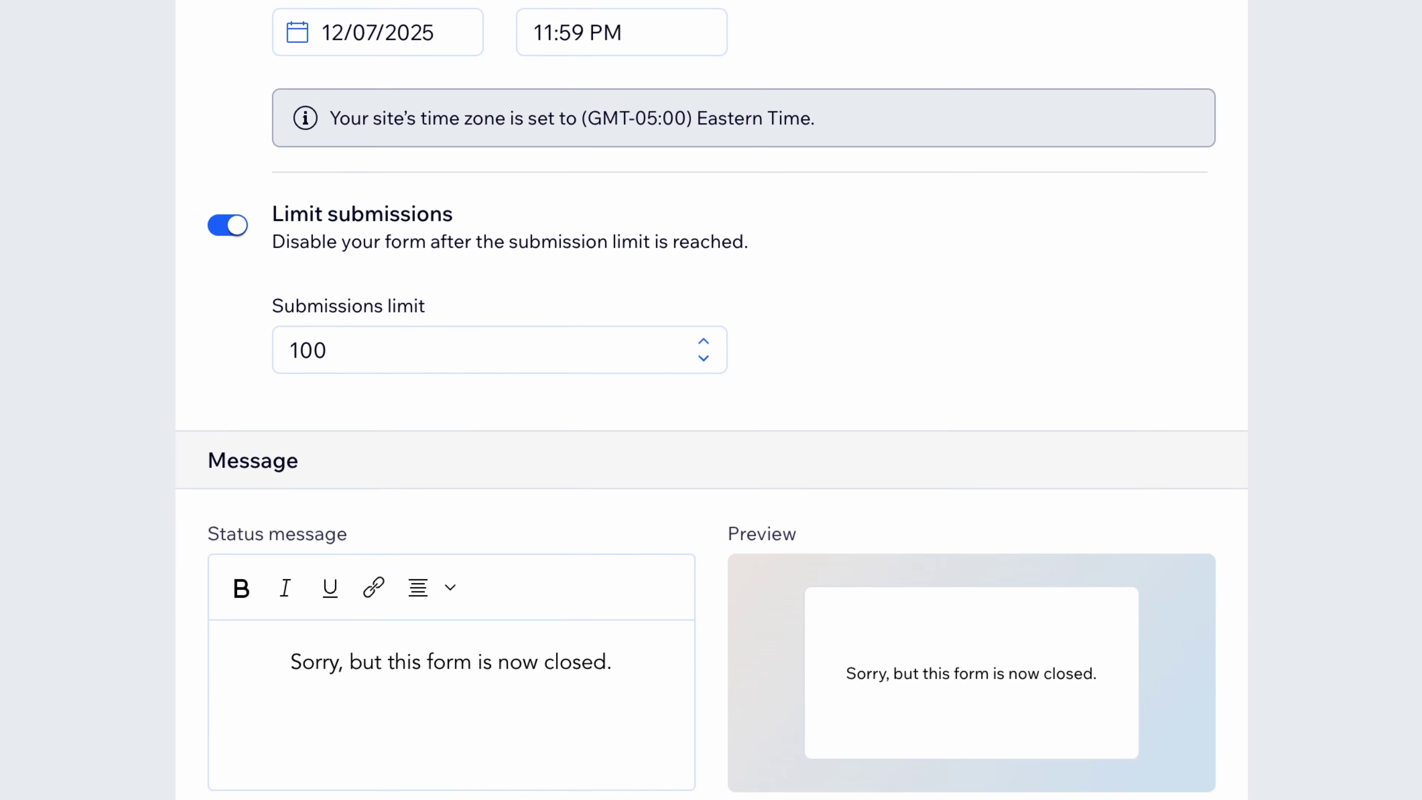
scroll(795, 168, "down", 20)
scroll(775, 425, "up", 20)
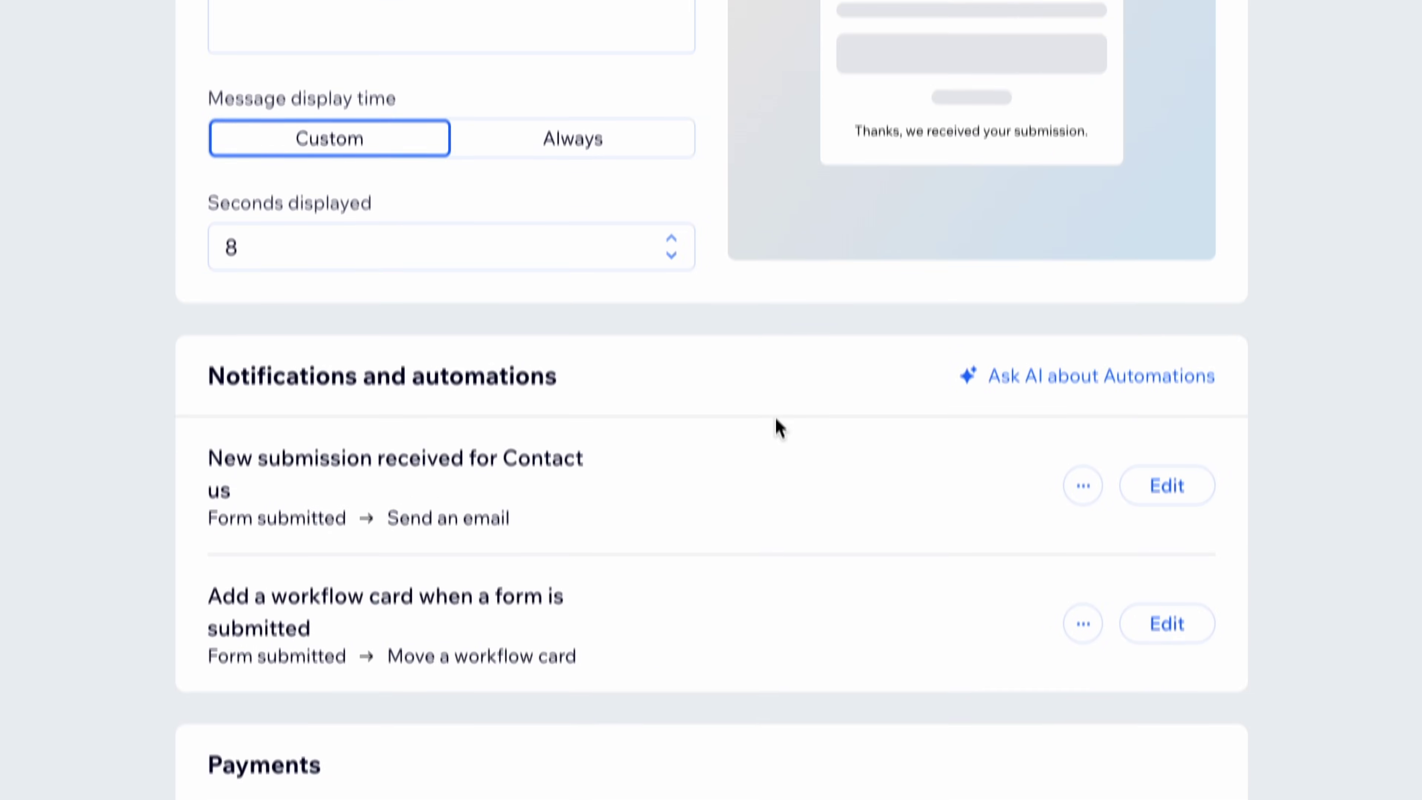
scroll(778, 546, "up", 8)
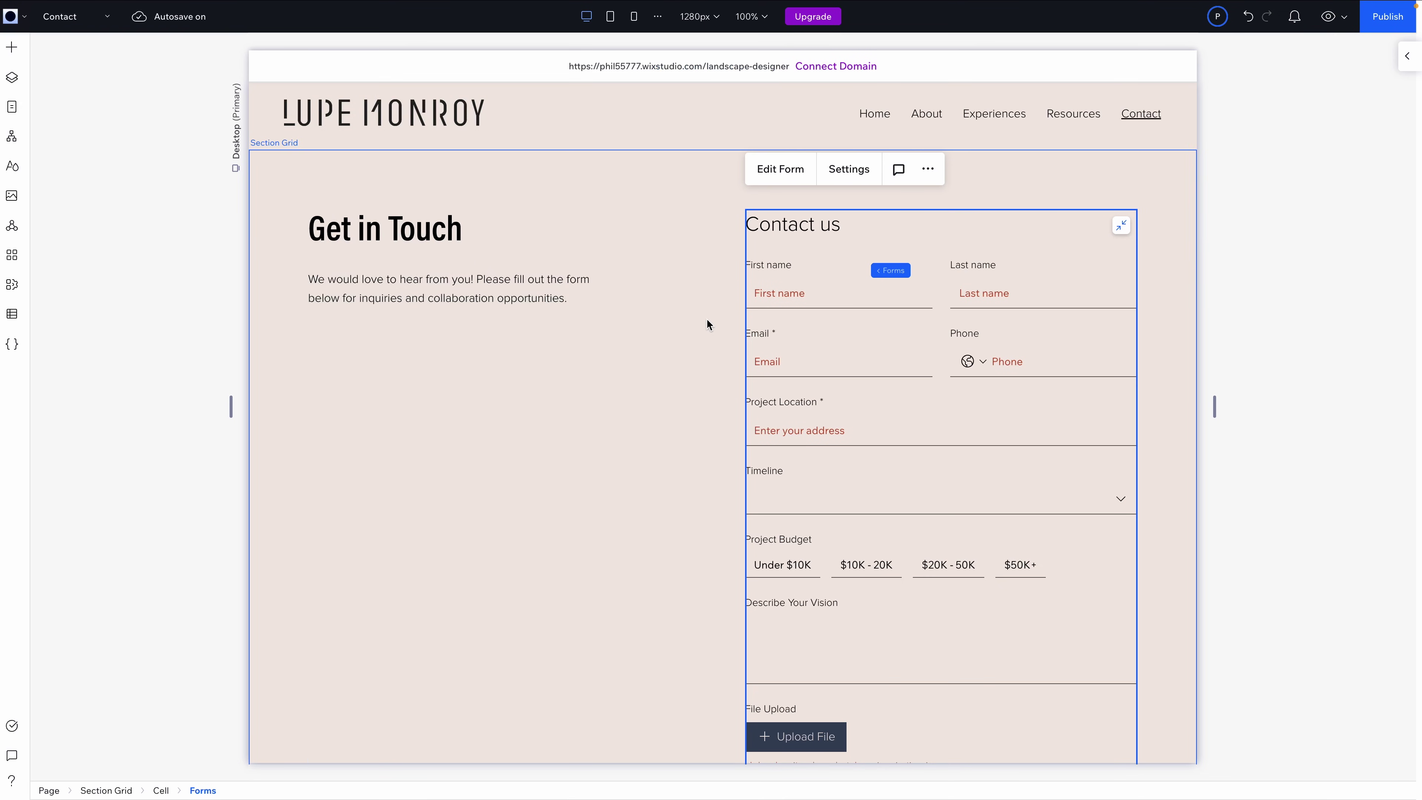
scroll(706, 322, "down", 5)
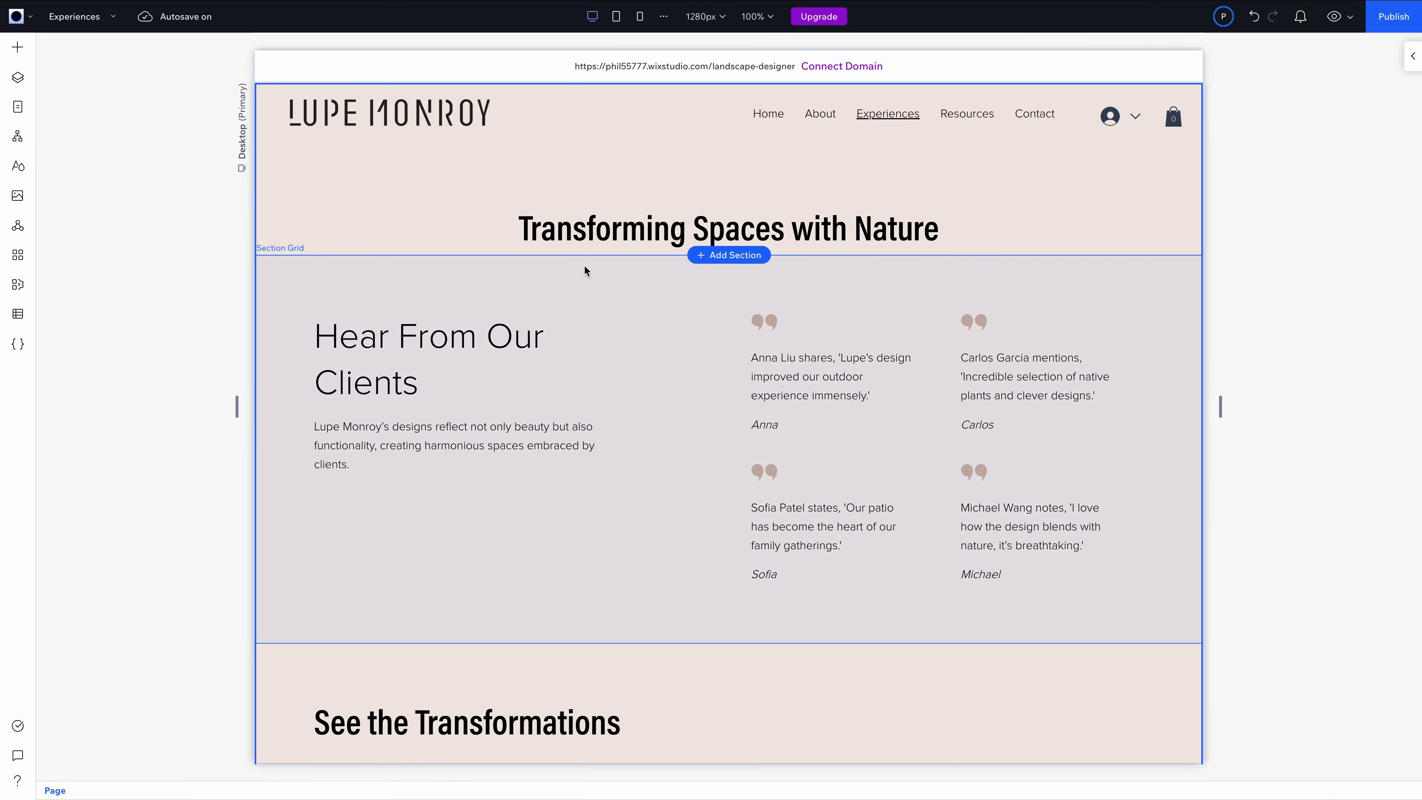
left_click(731, 256)
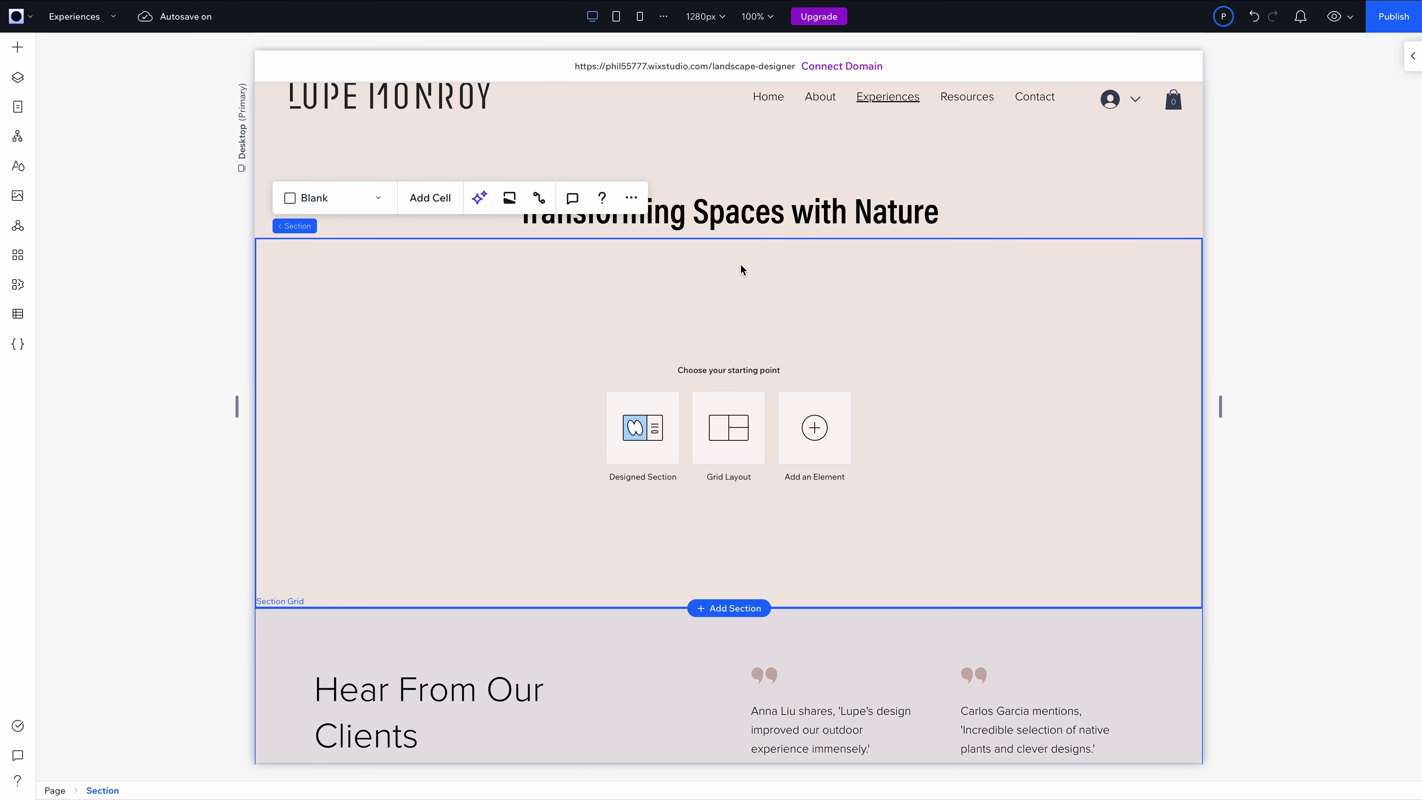
left_click(815, 427)
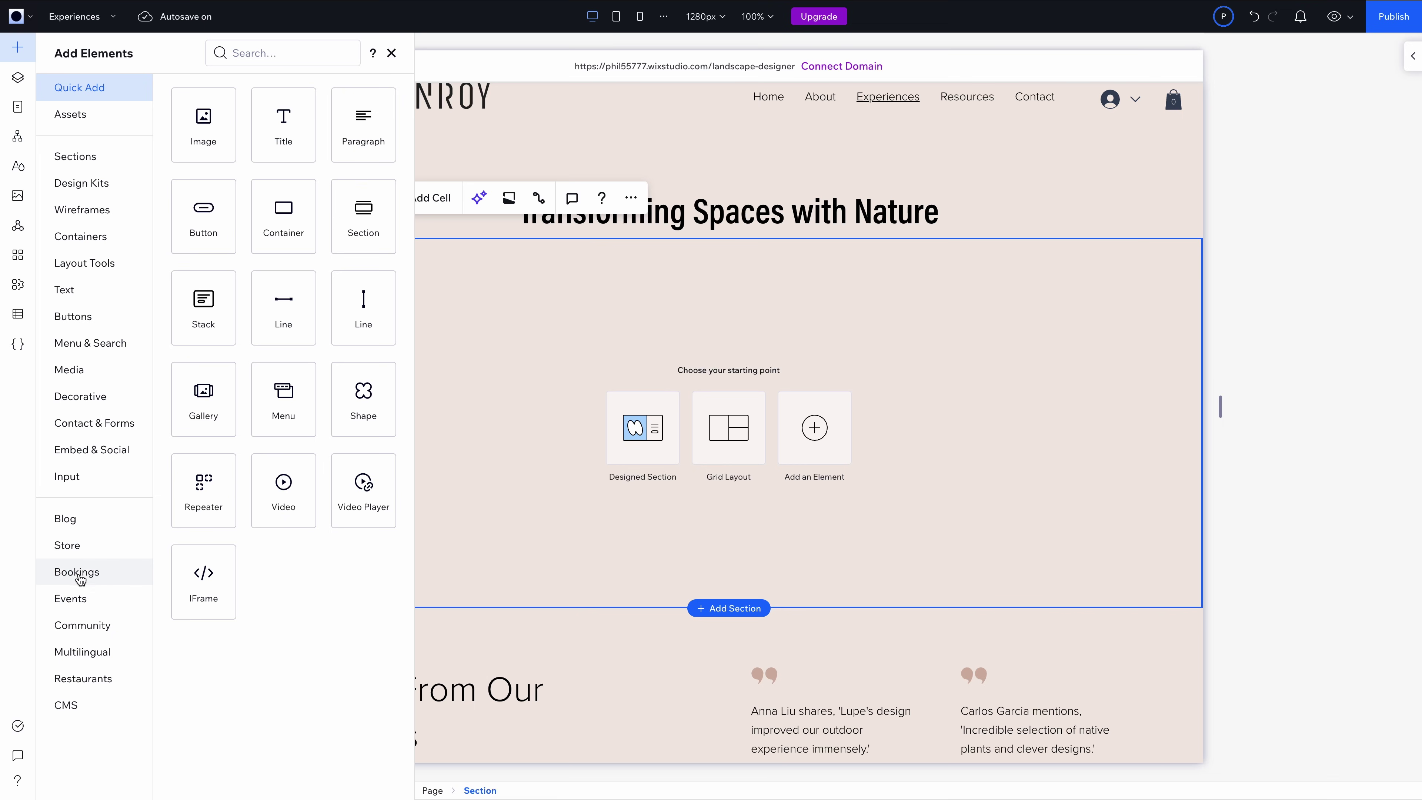
left_click(92, 577)
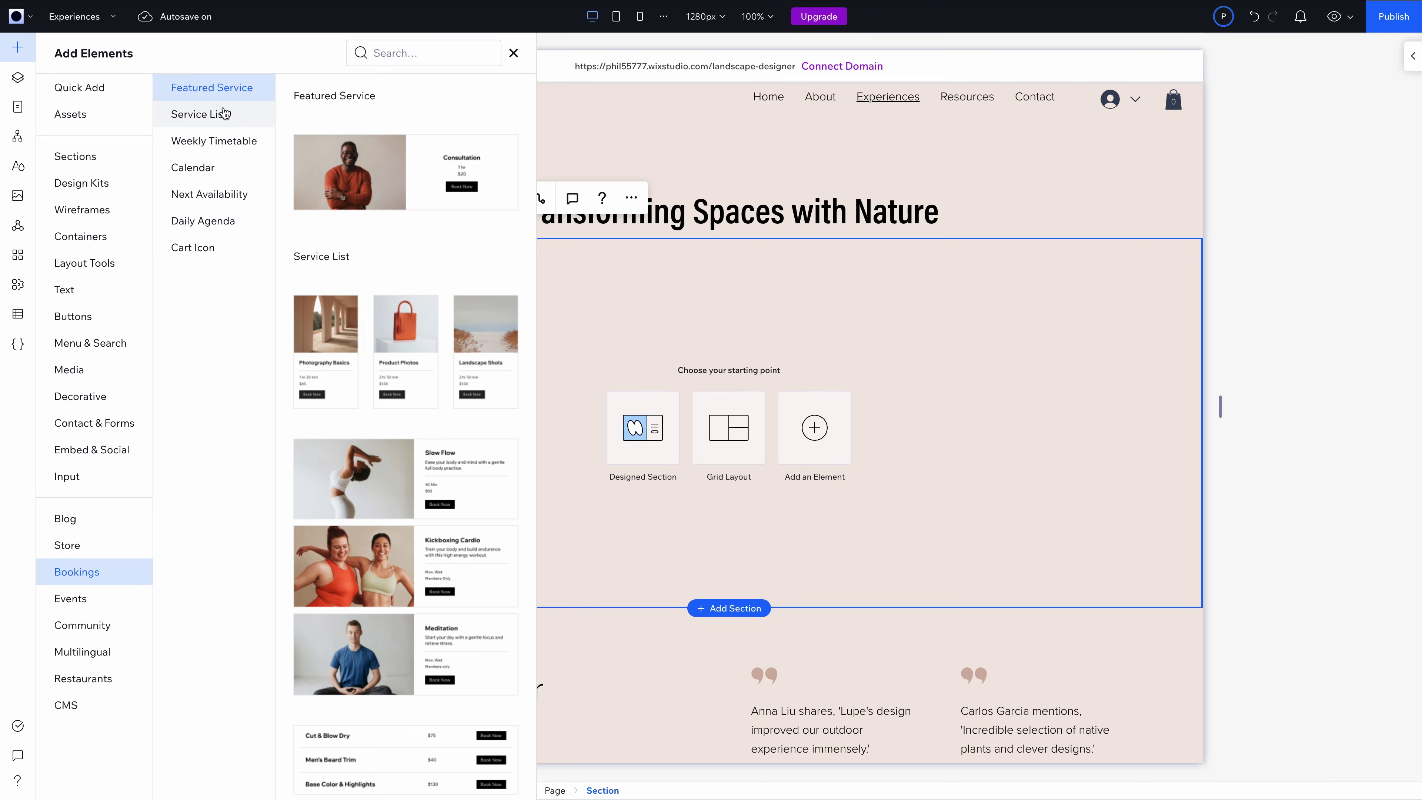
left_click(375, 191)
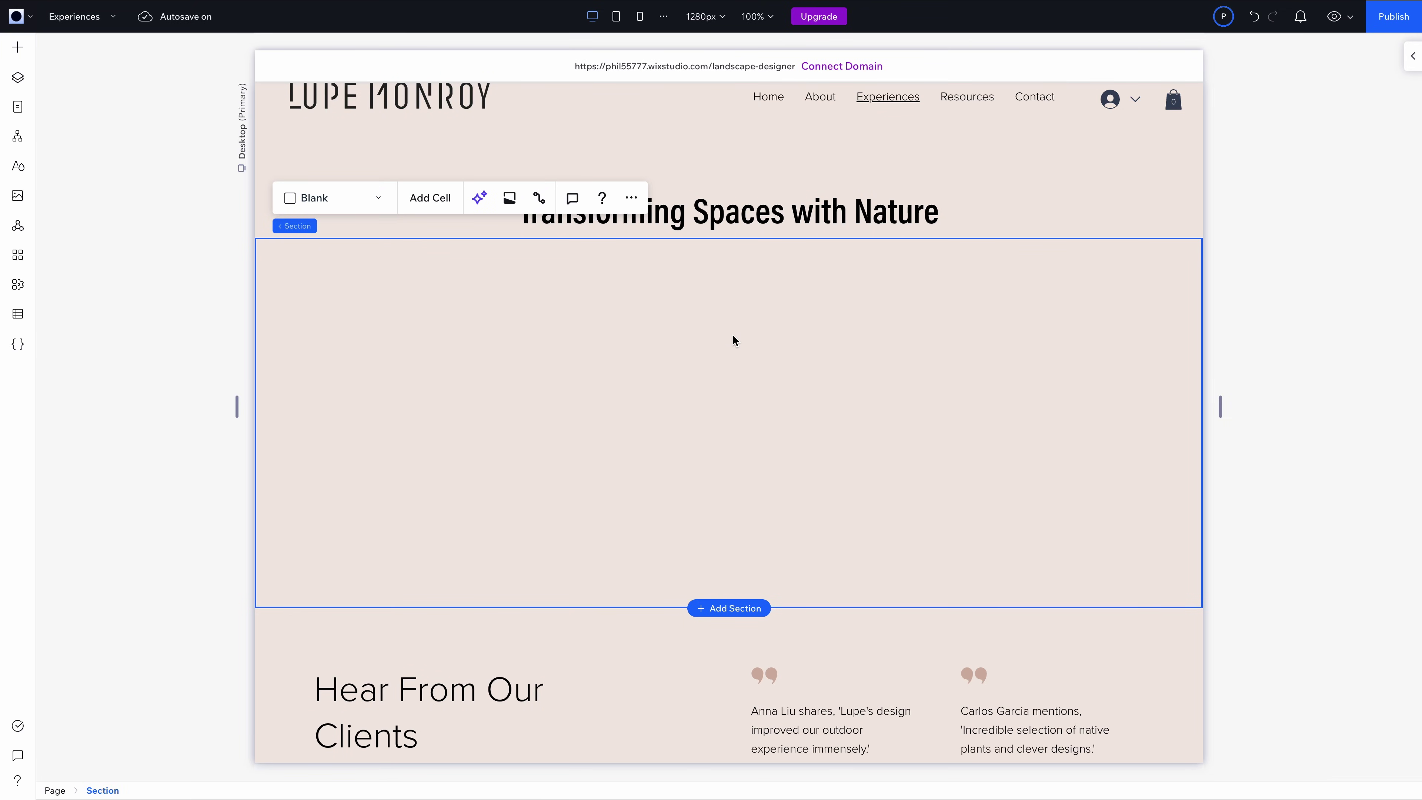
scroll(746, 332, "up", 1)
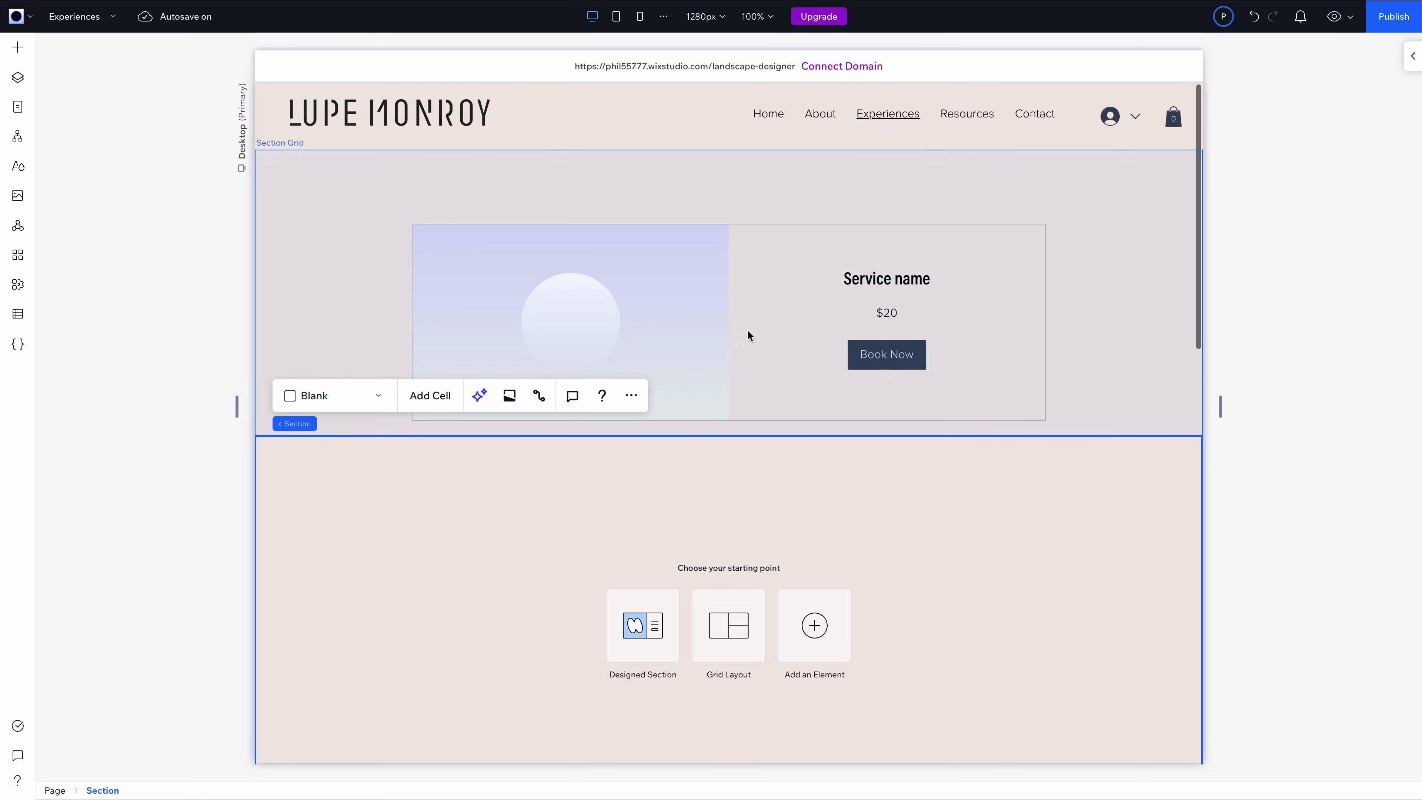
scroll(757, 314, "down", 5)
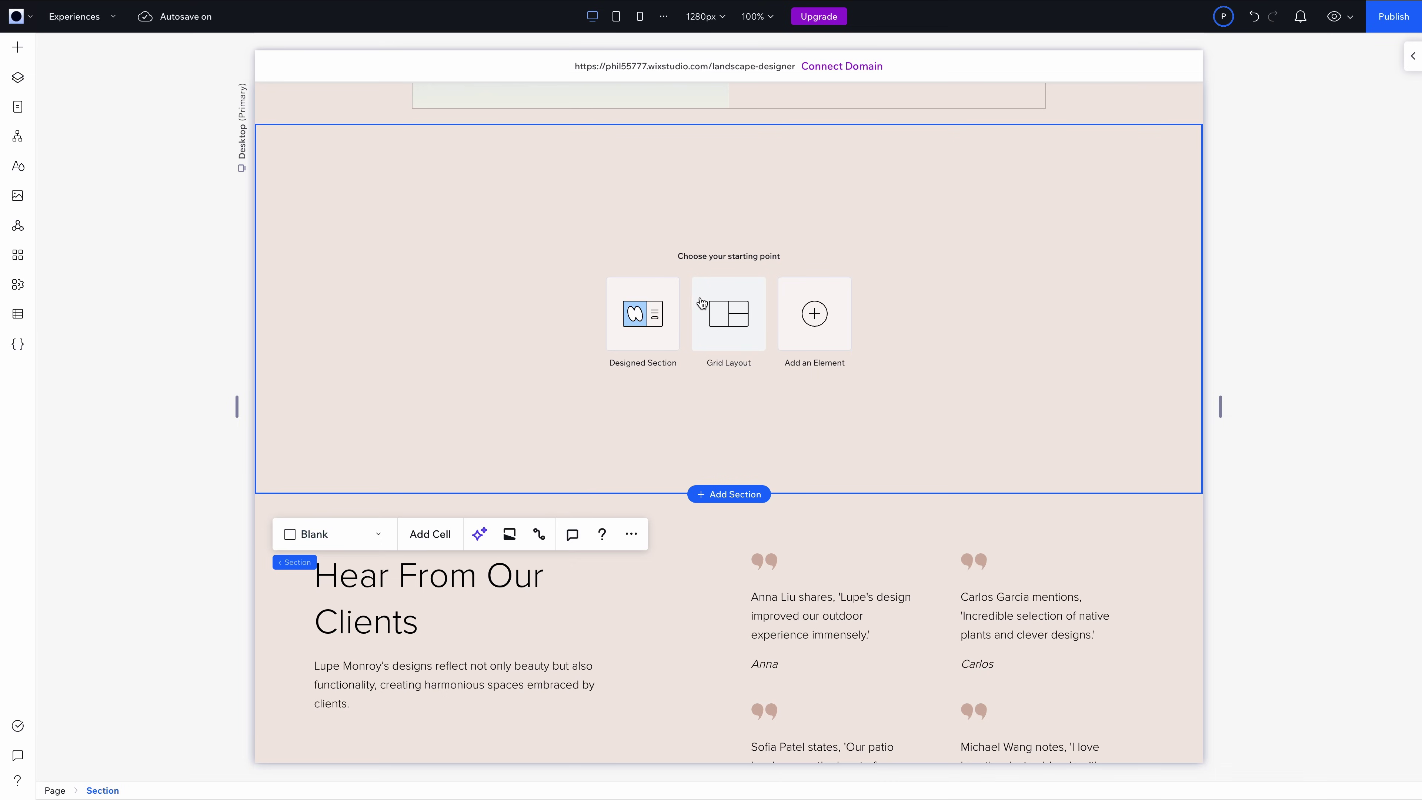
scroll(571, 213, "up", 5)
left_click(766, 341)
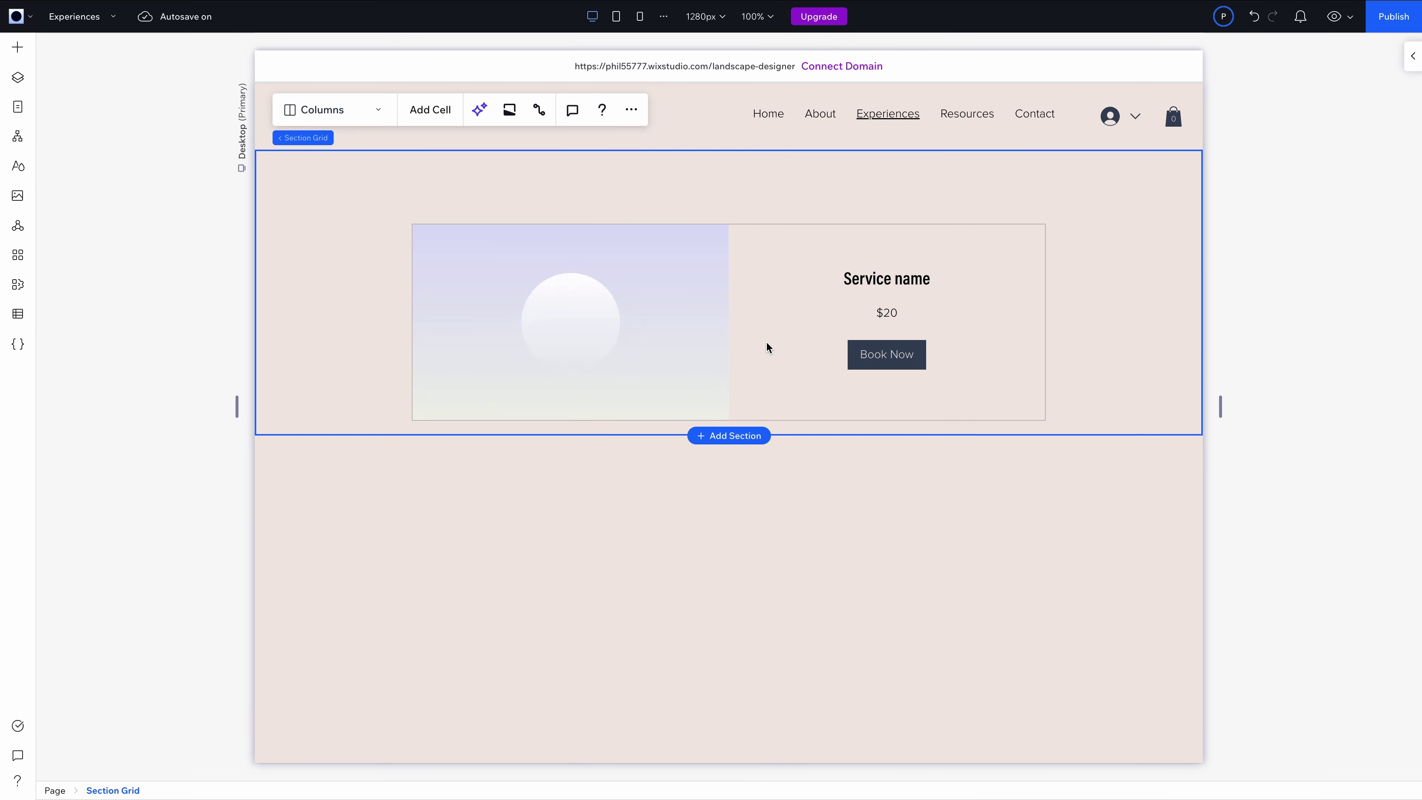
left_click(688, 311)
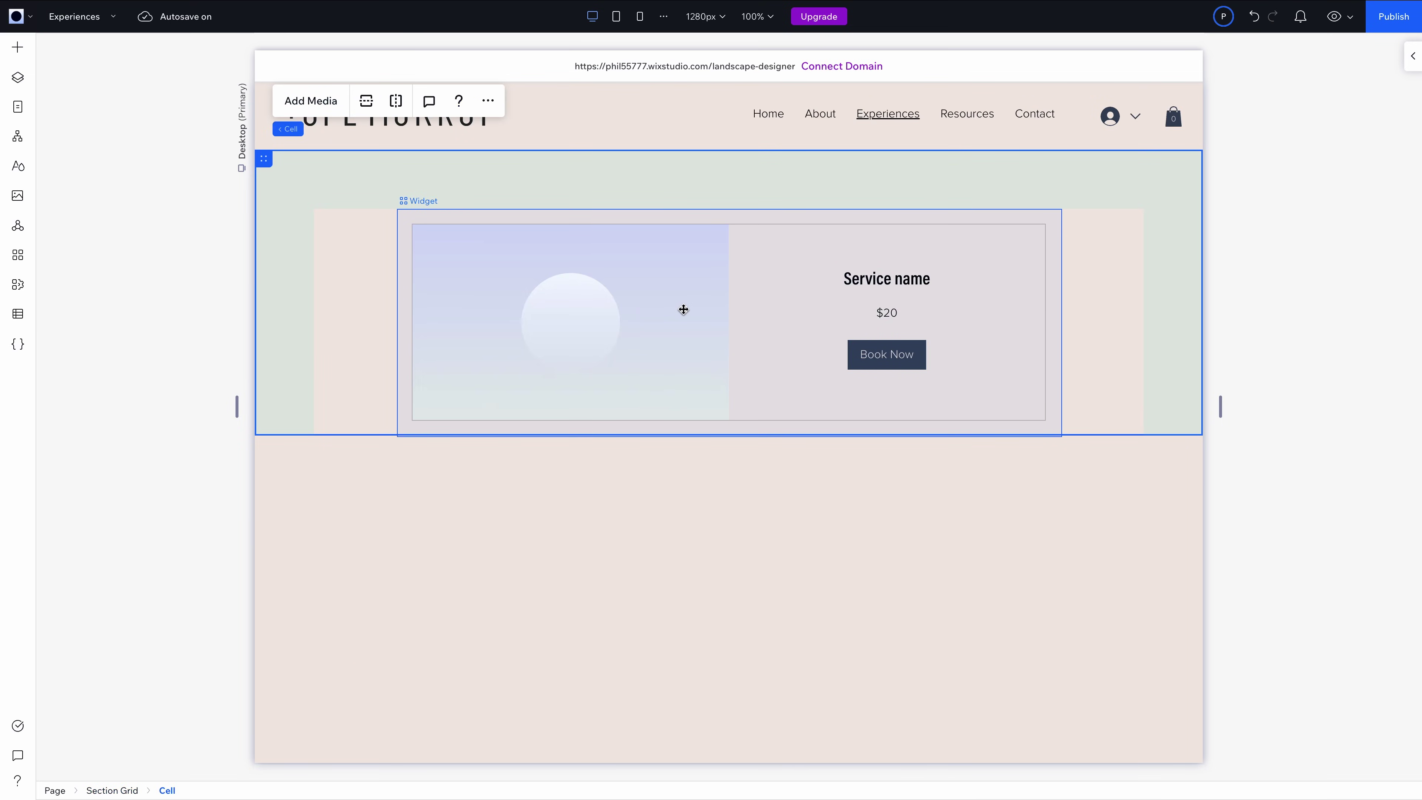
double_click(683, 309)
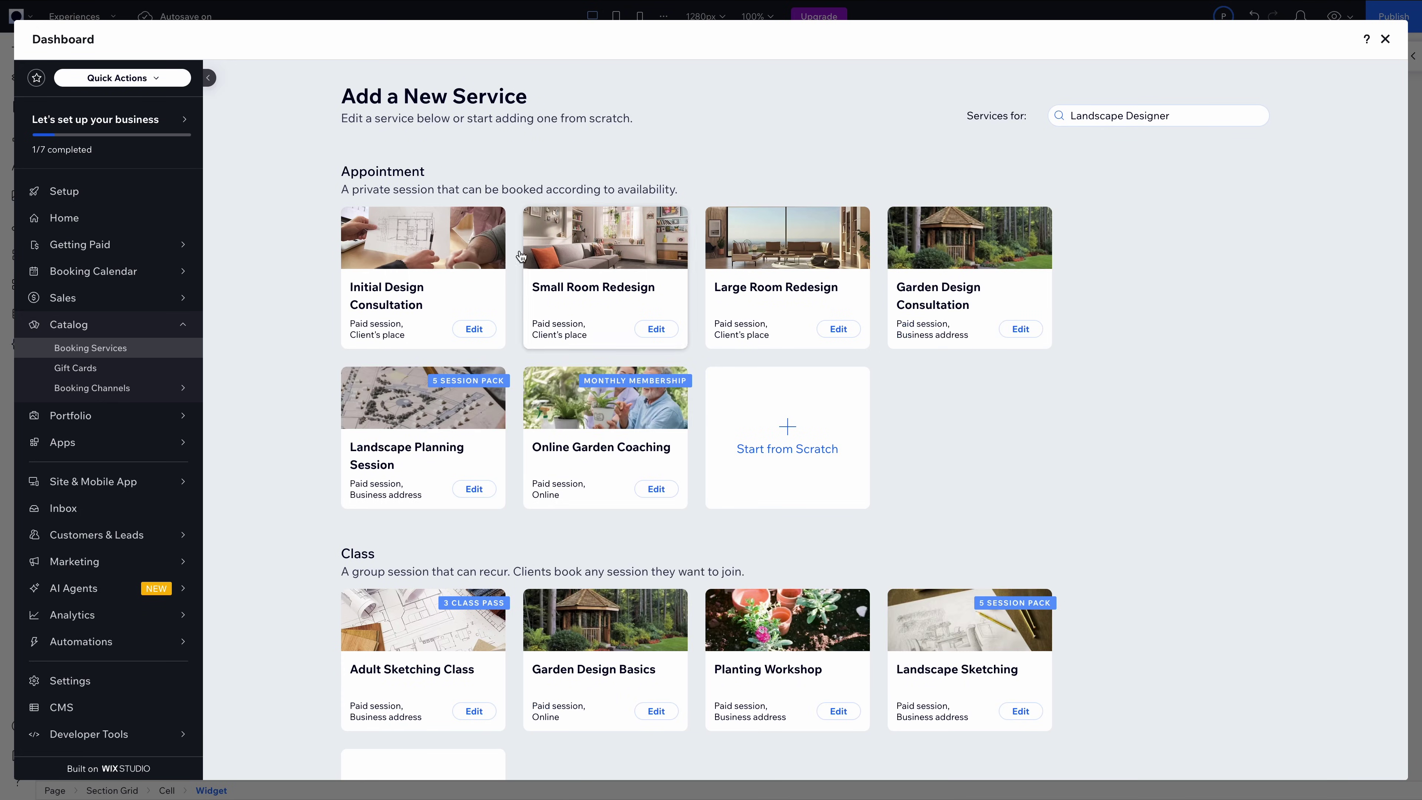
Give the Initial Design Consultation service a 10-minute buffer after each session
left_click(468, 269)
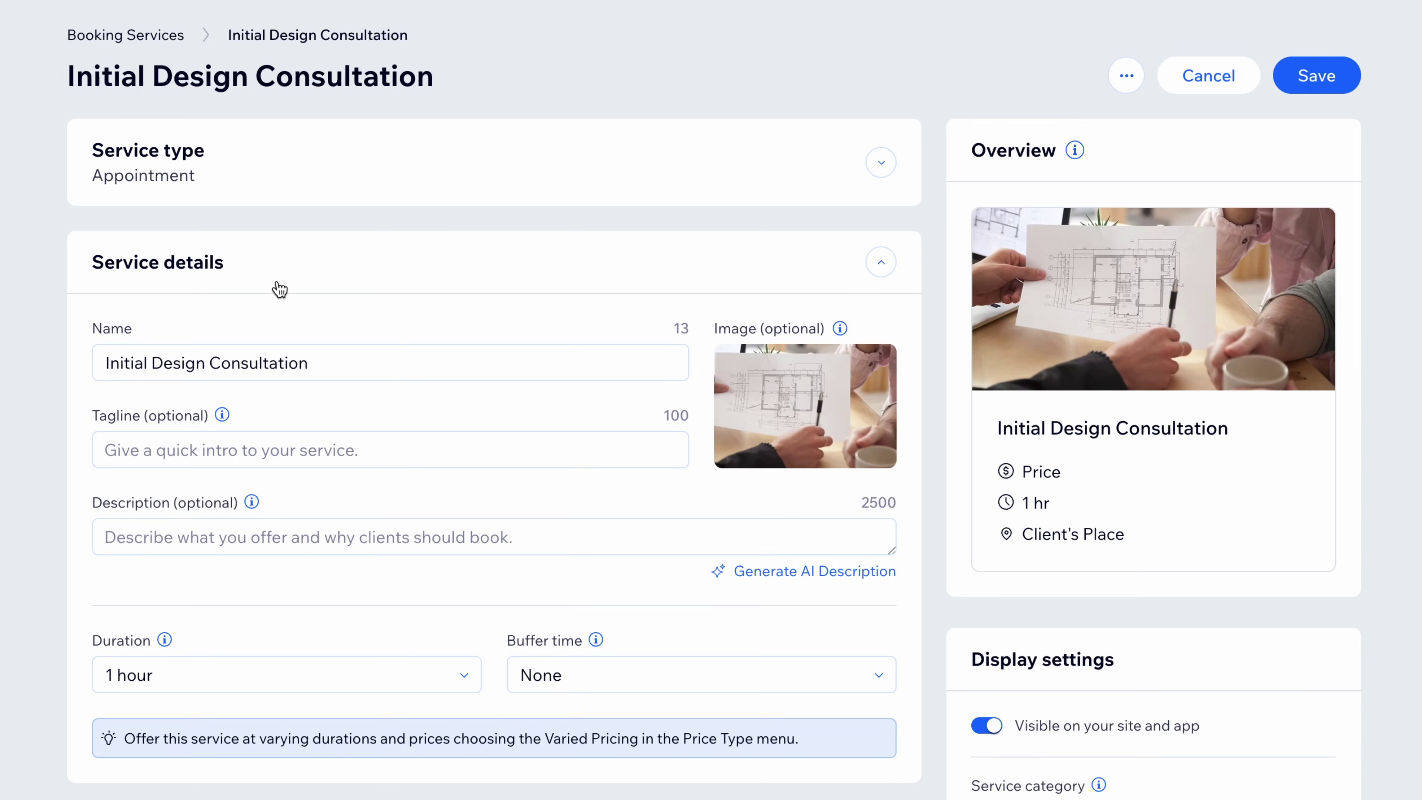
scroll(406, 300, "down", 4)
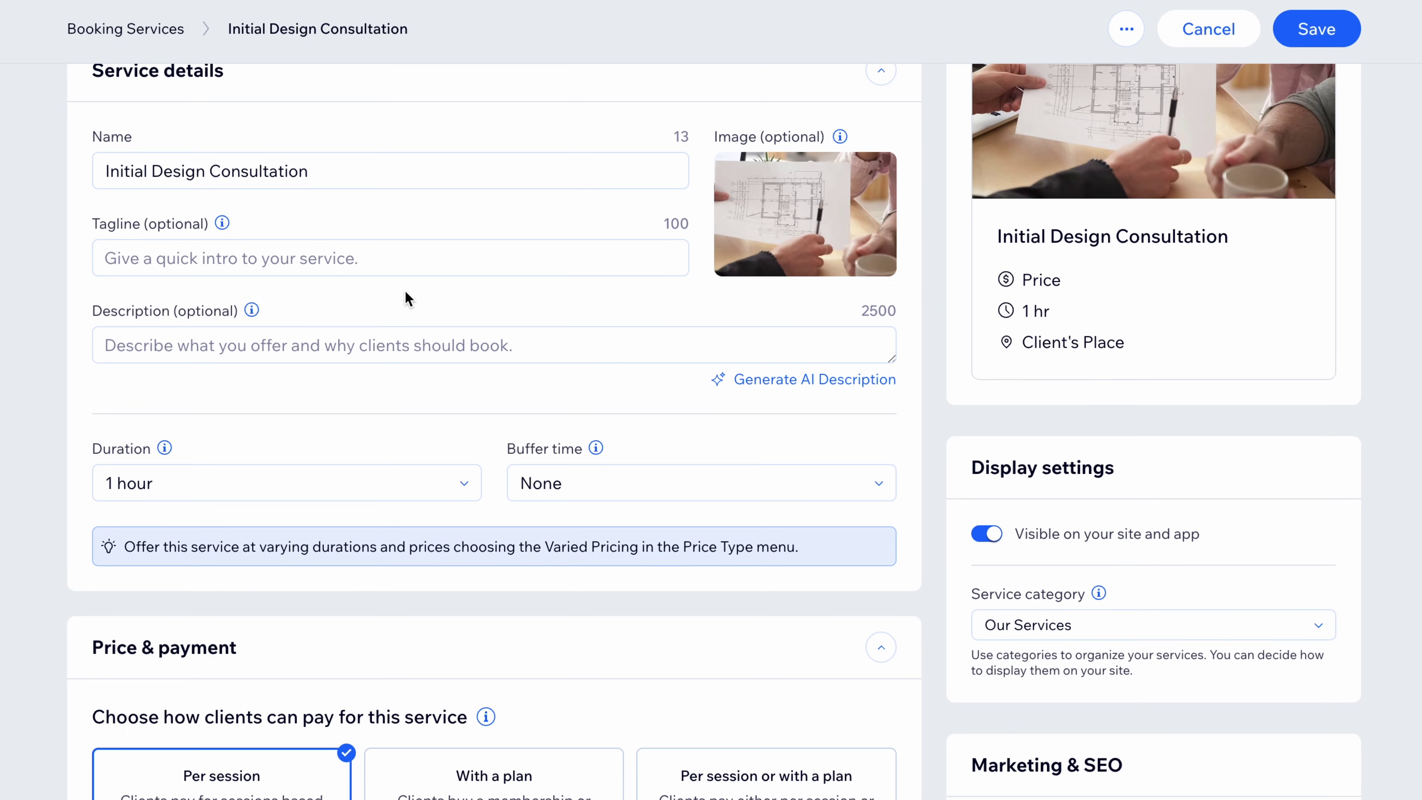
left_click(640, 493)
left_click(598, 605)
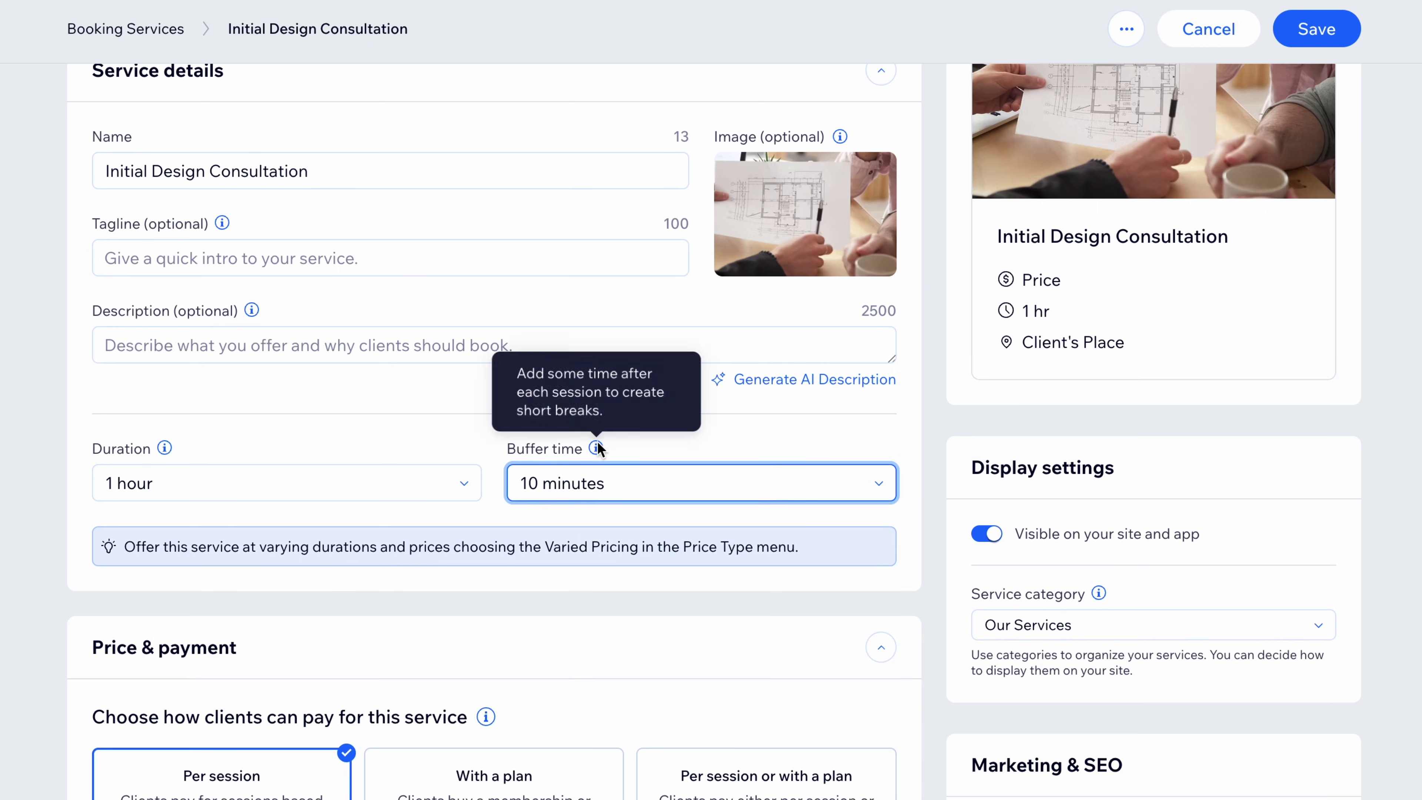
scroll(638, 442, "down", 7)
scroll(640, 441, "down", 2)
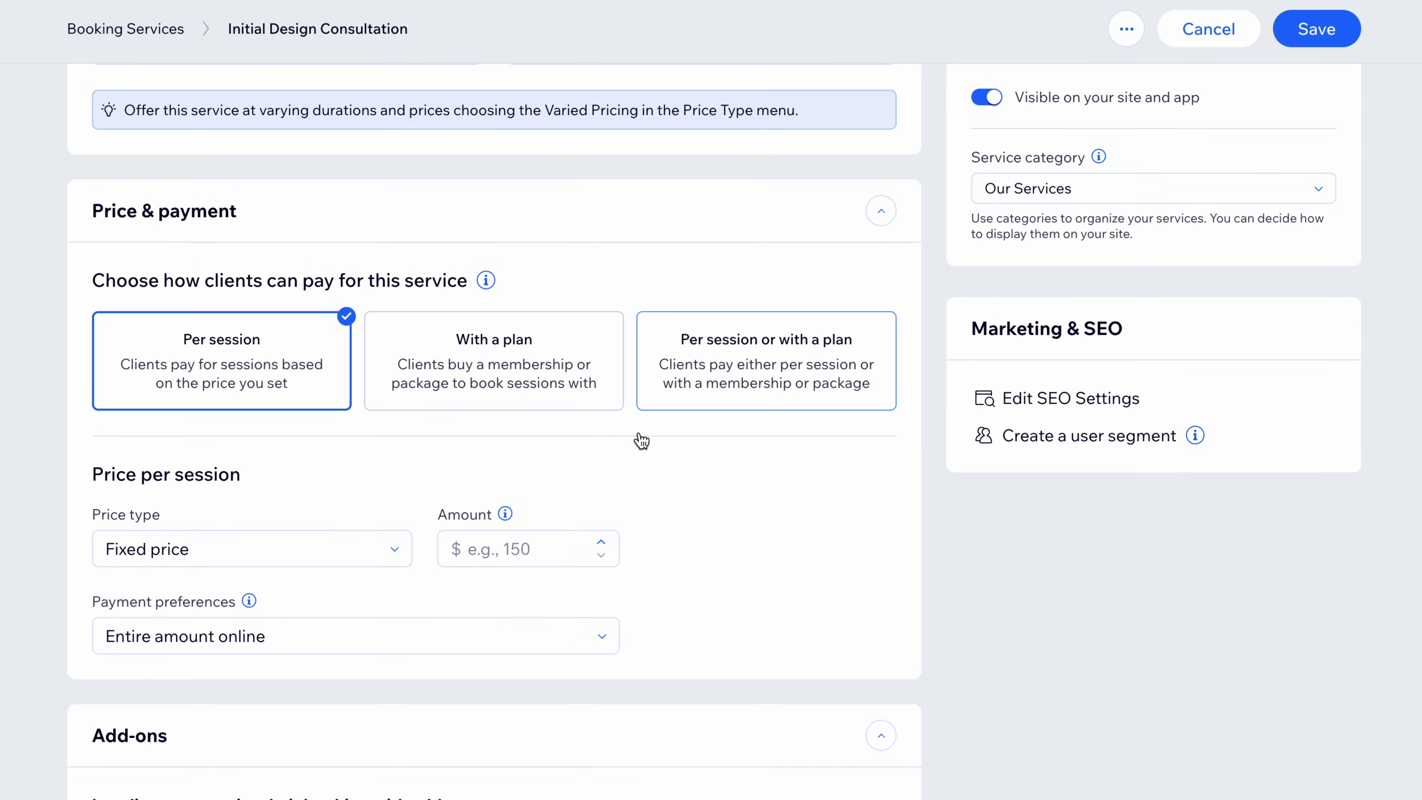
Charge per session only and enter the $500 session price
left_click(526, 372)
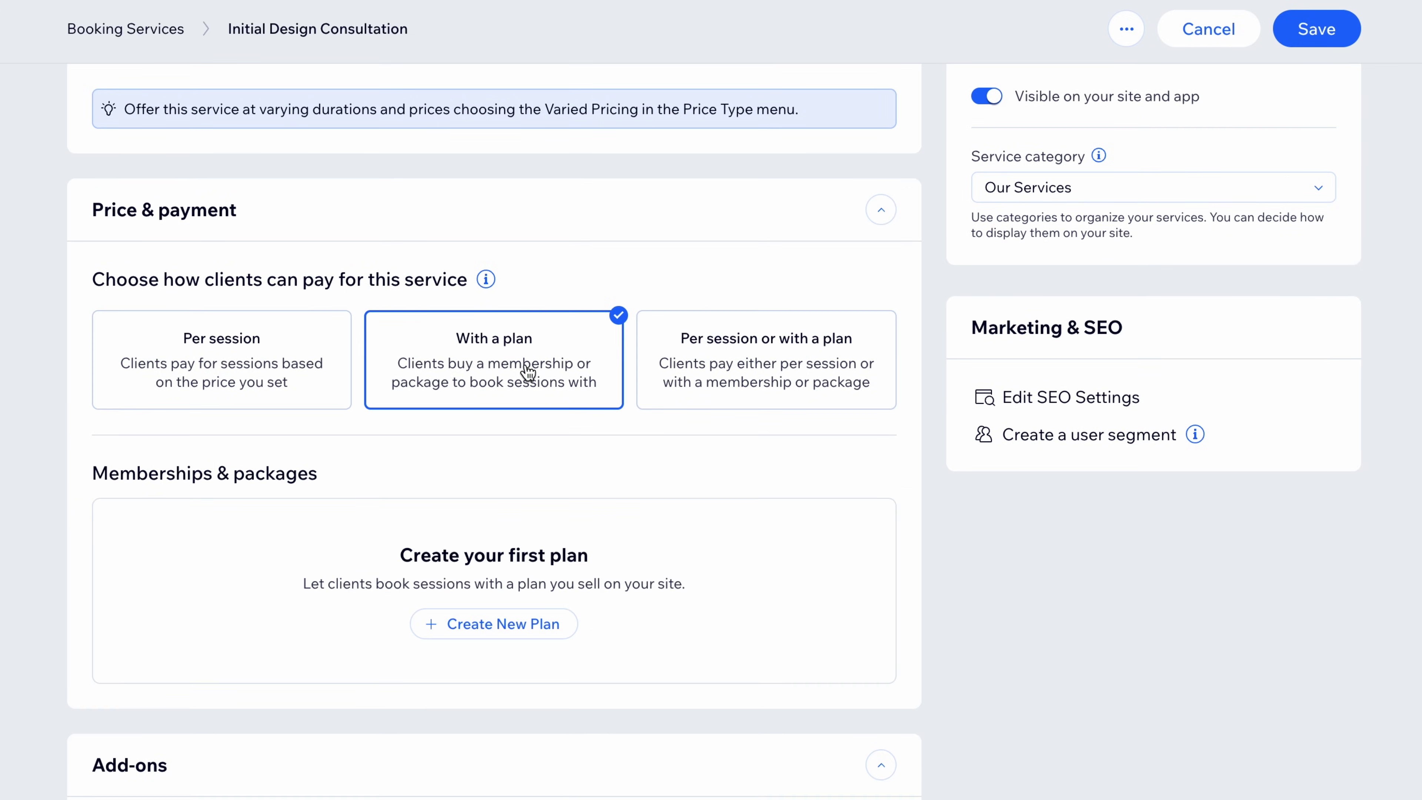
left_click(779, 396)
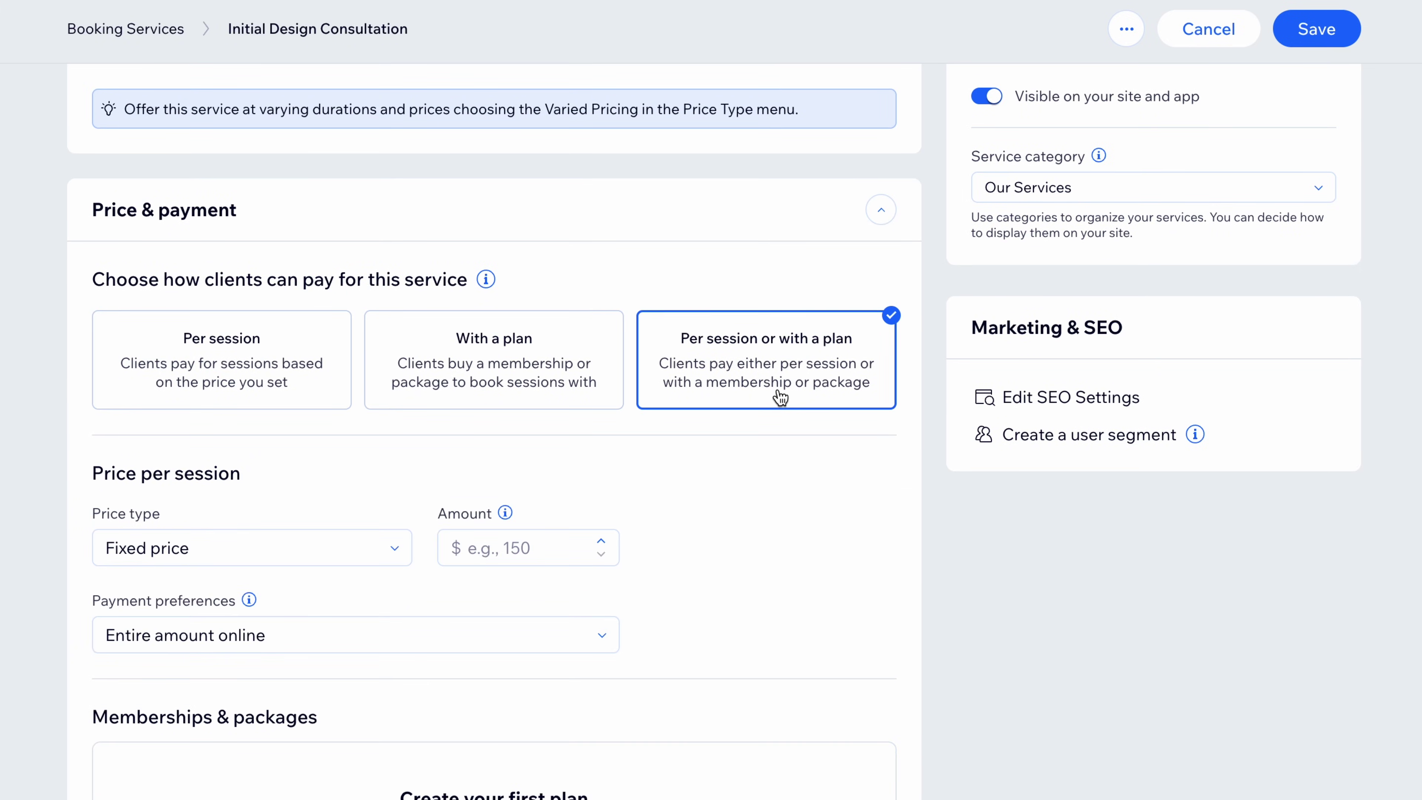
left_click(256, 372)
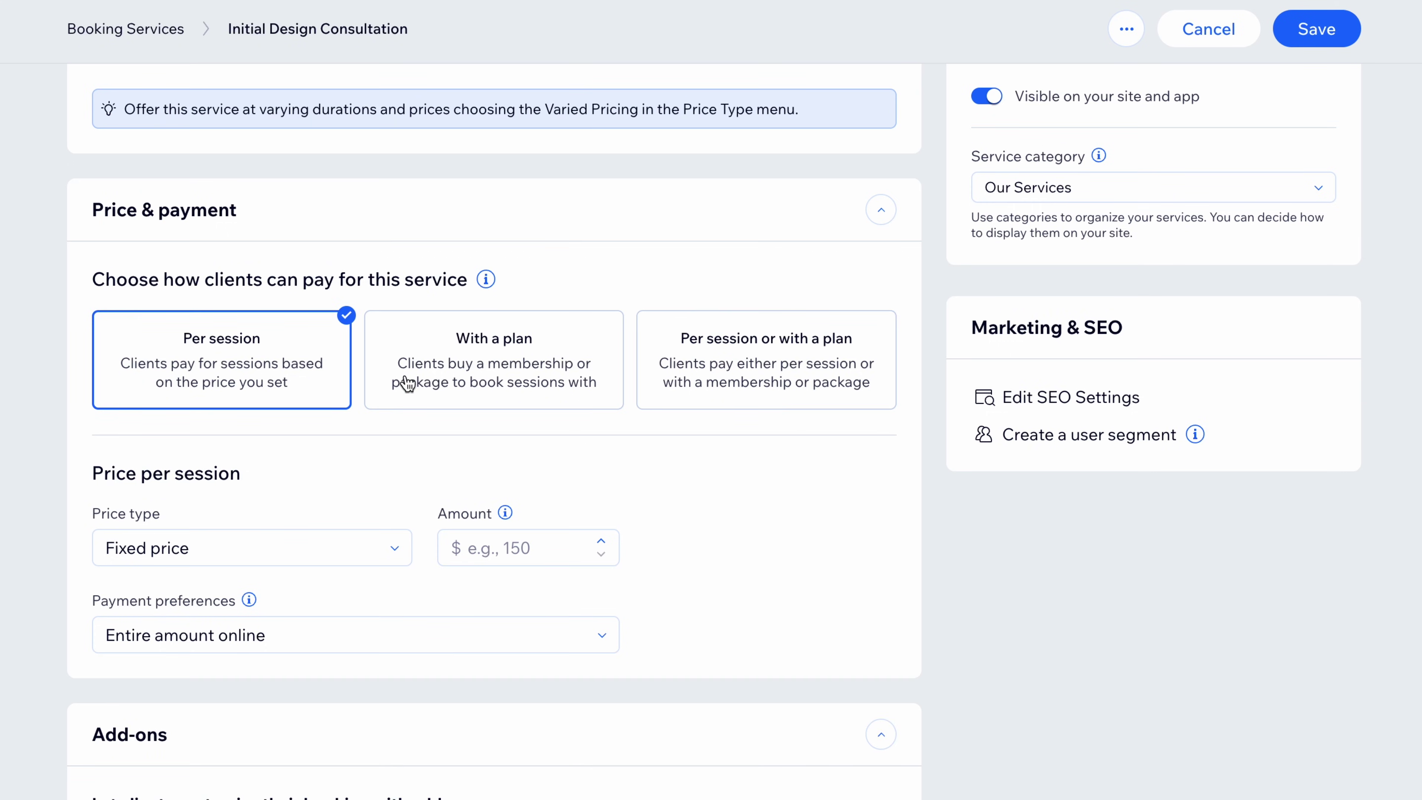
scroll(504, 387, "down", 1)
left_click(501, 485)
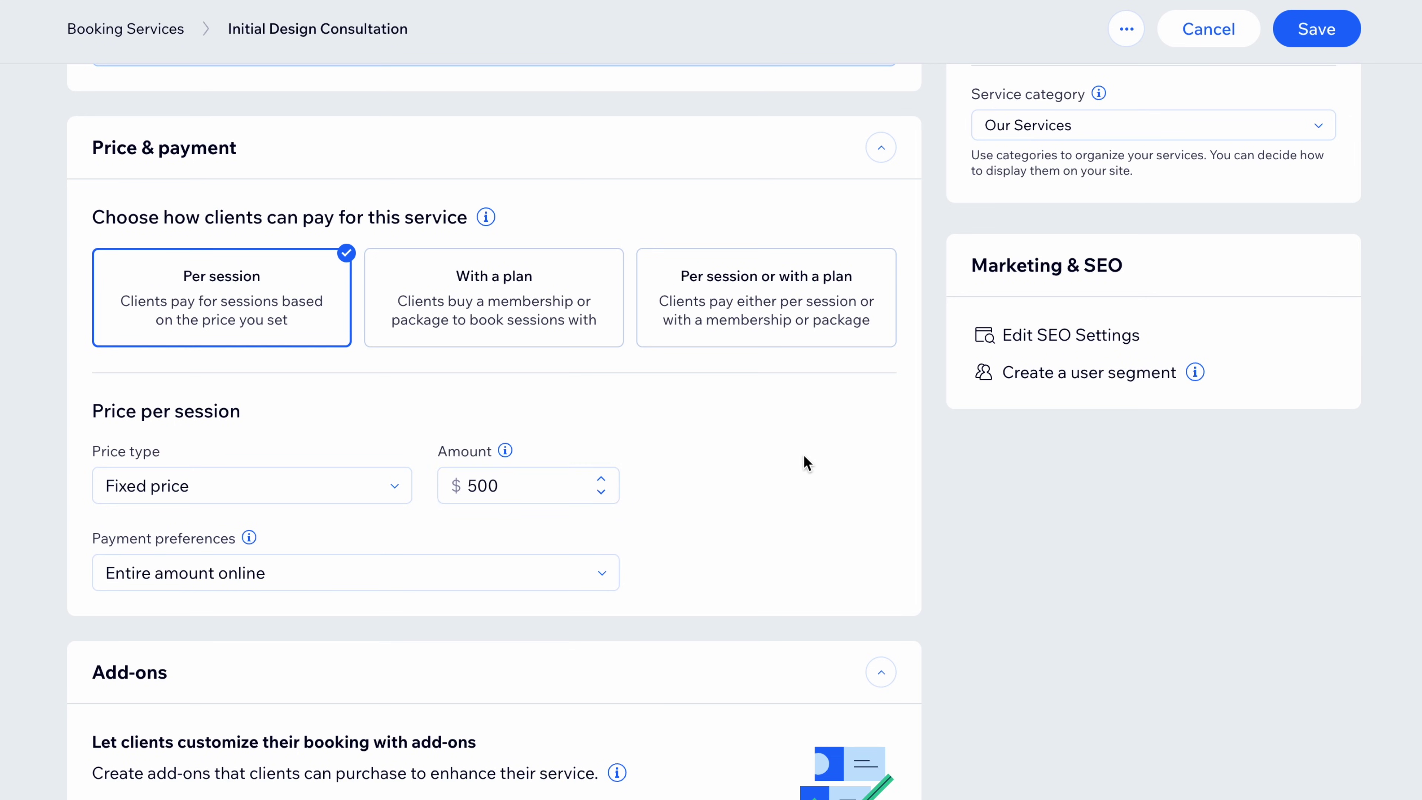
scroll(803, 464, "down", 4)
Keep the full amount paid online and save the service
left_click(609, 354)
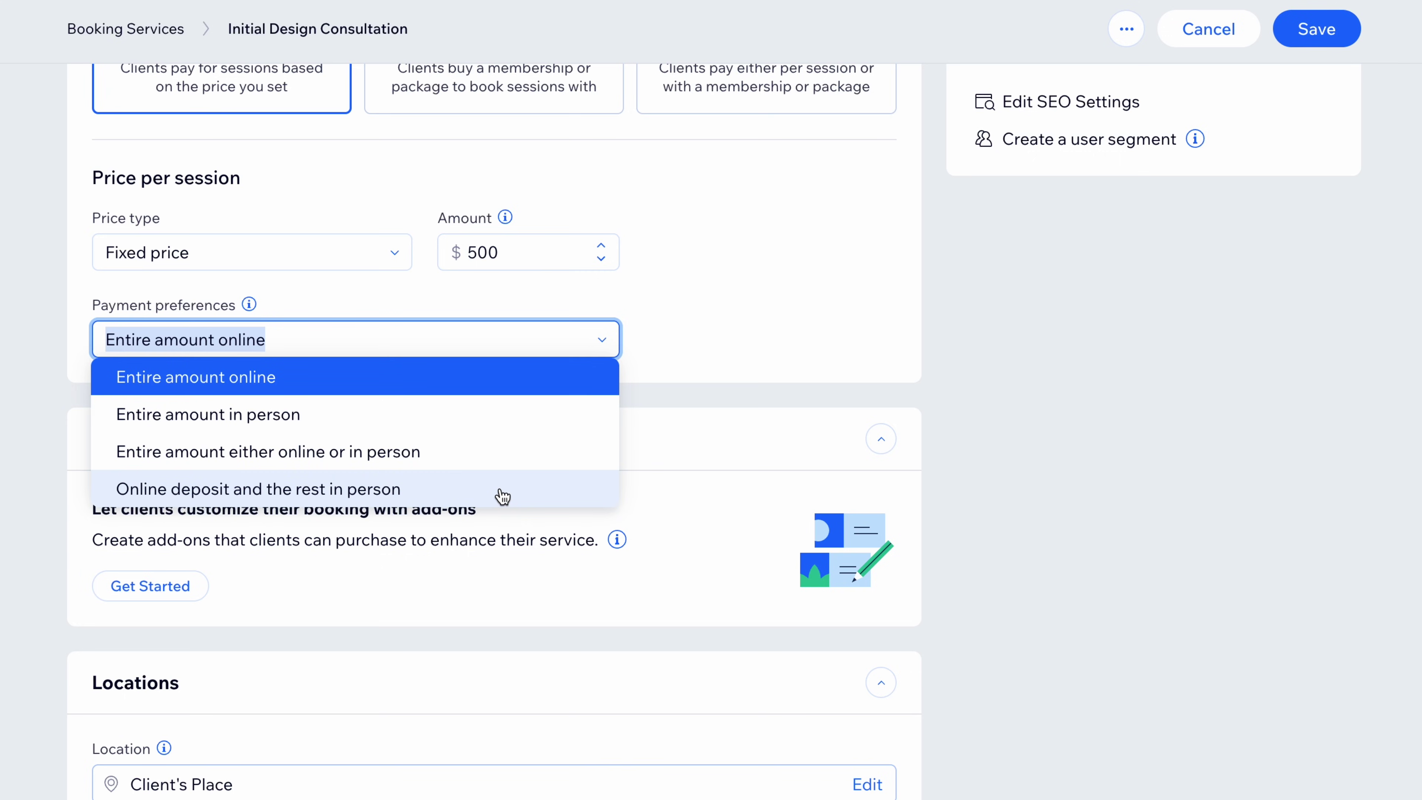
left_click(748, 303)
scroll(752, 305, "down", 1)
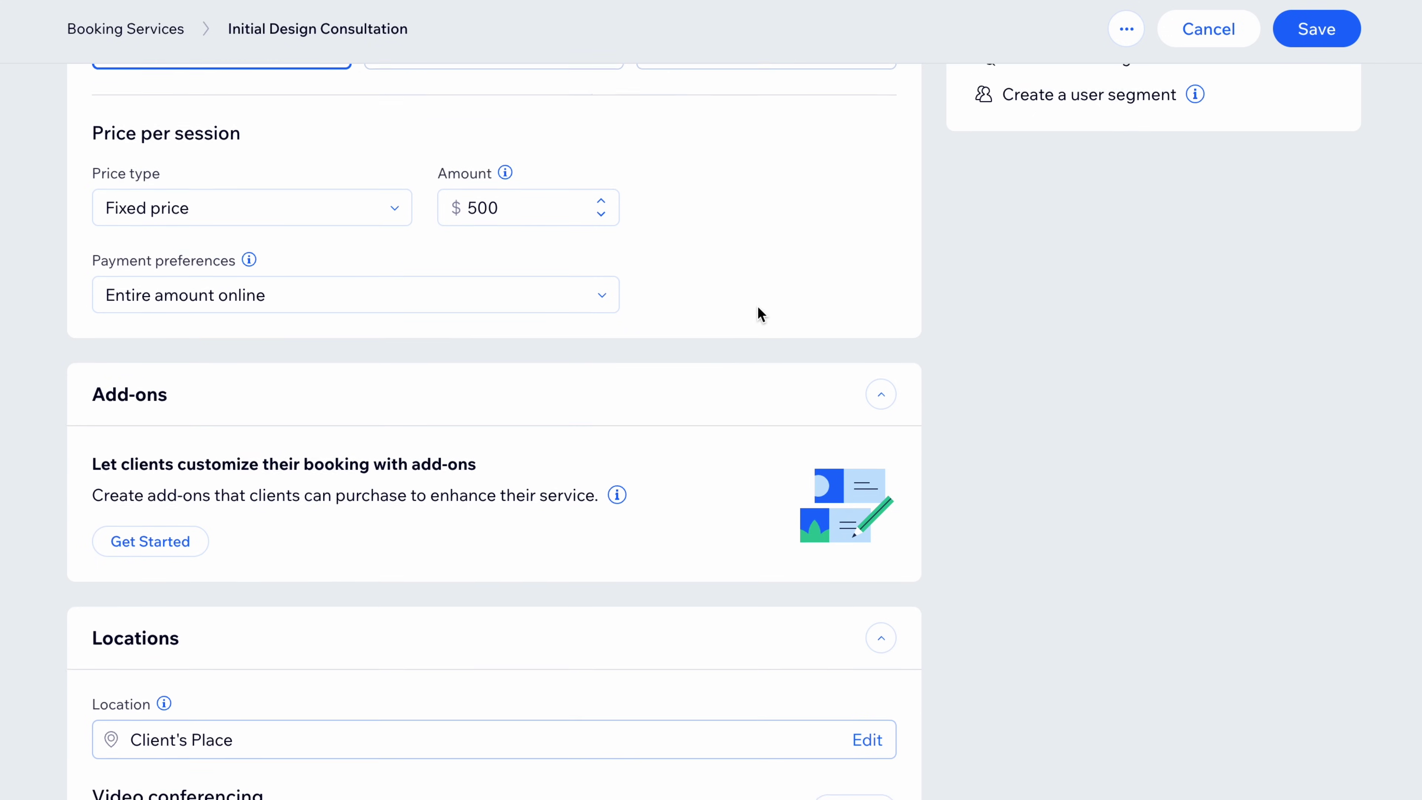
scroll(760, 313, "down", 9)
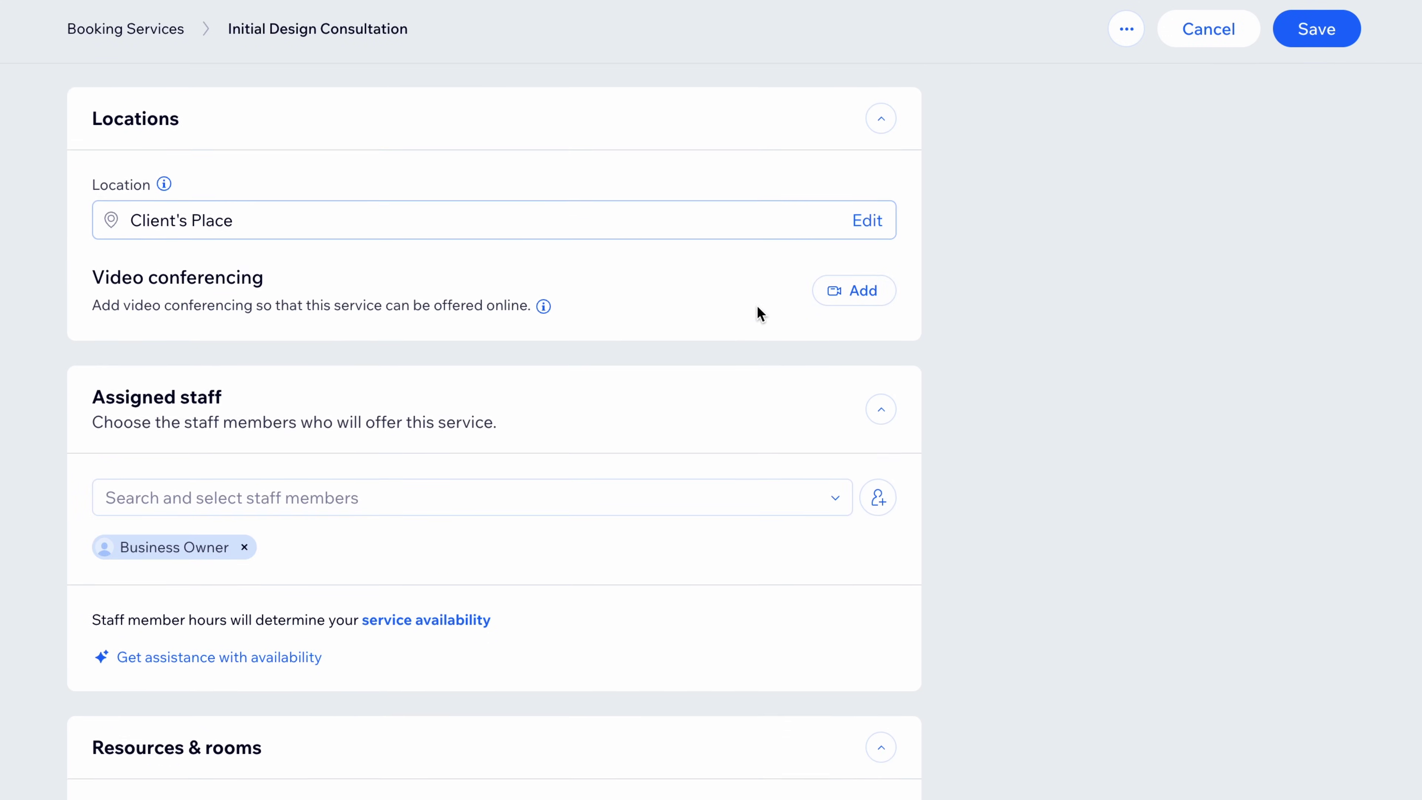
scroll(760, 314, "down", 1)
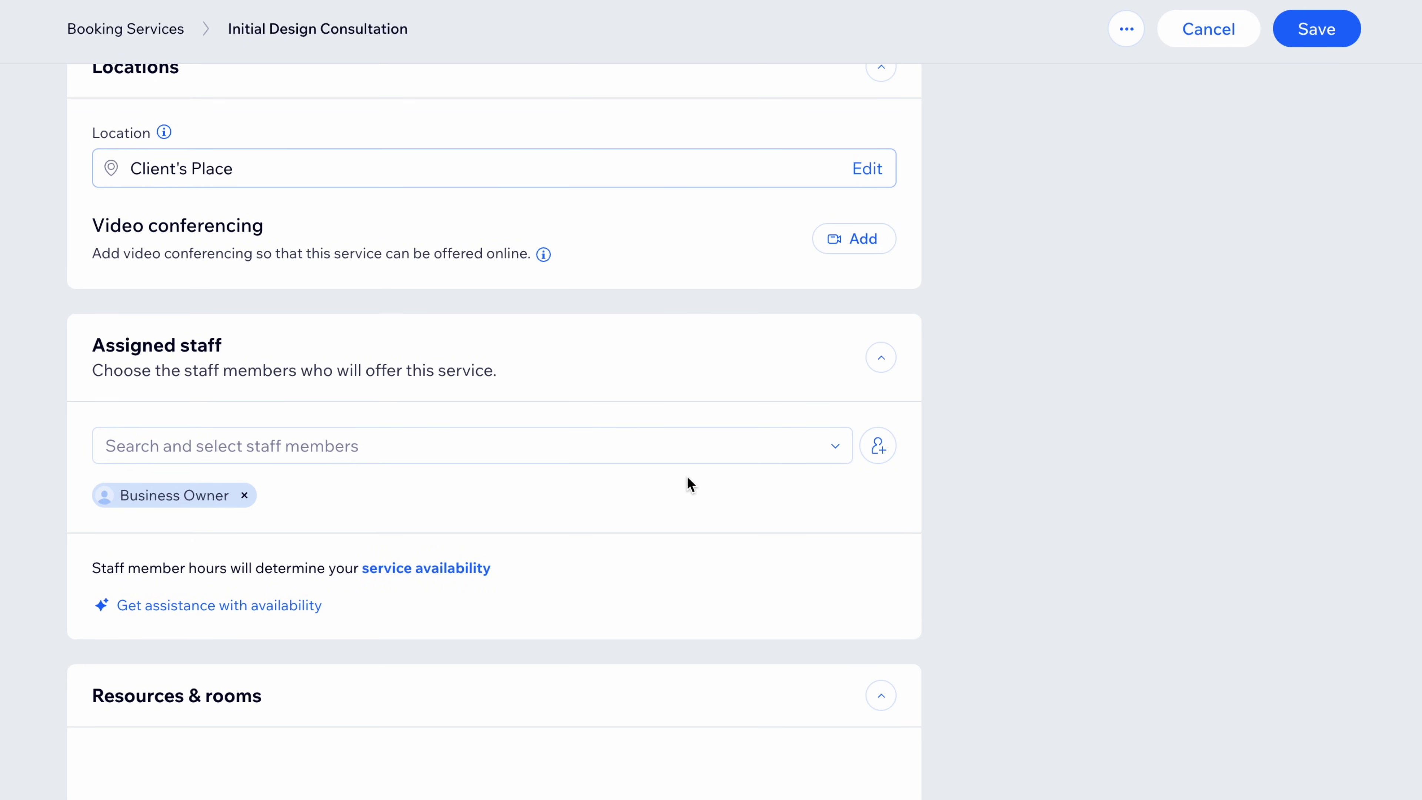
scroll(681, 473, "up", 11)
scroll(679, 474, "up", 14)
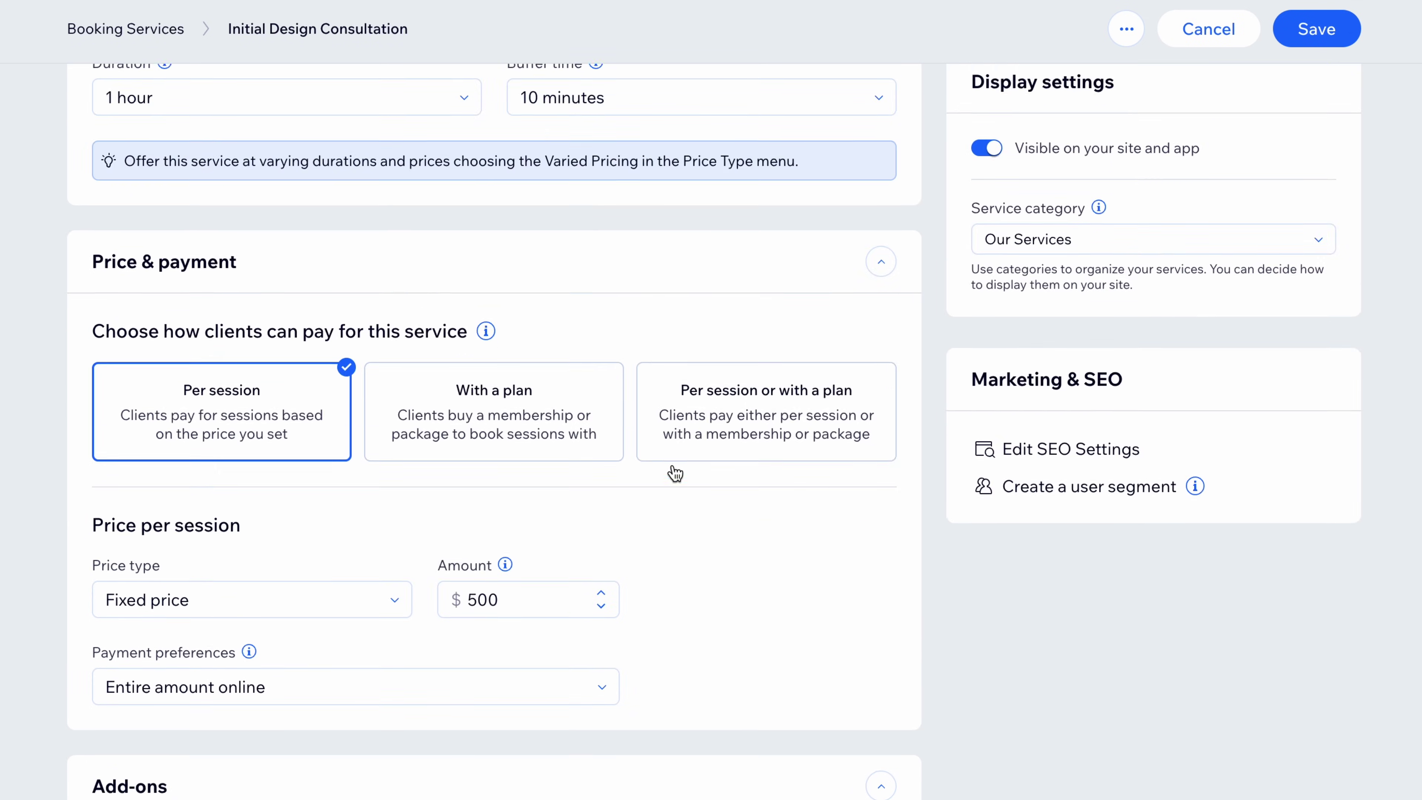
scroll(676, 473, "up", 3)
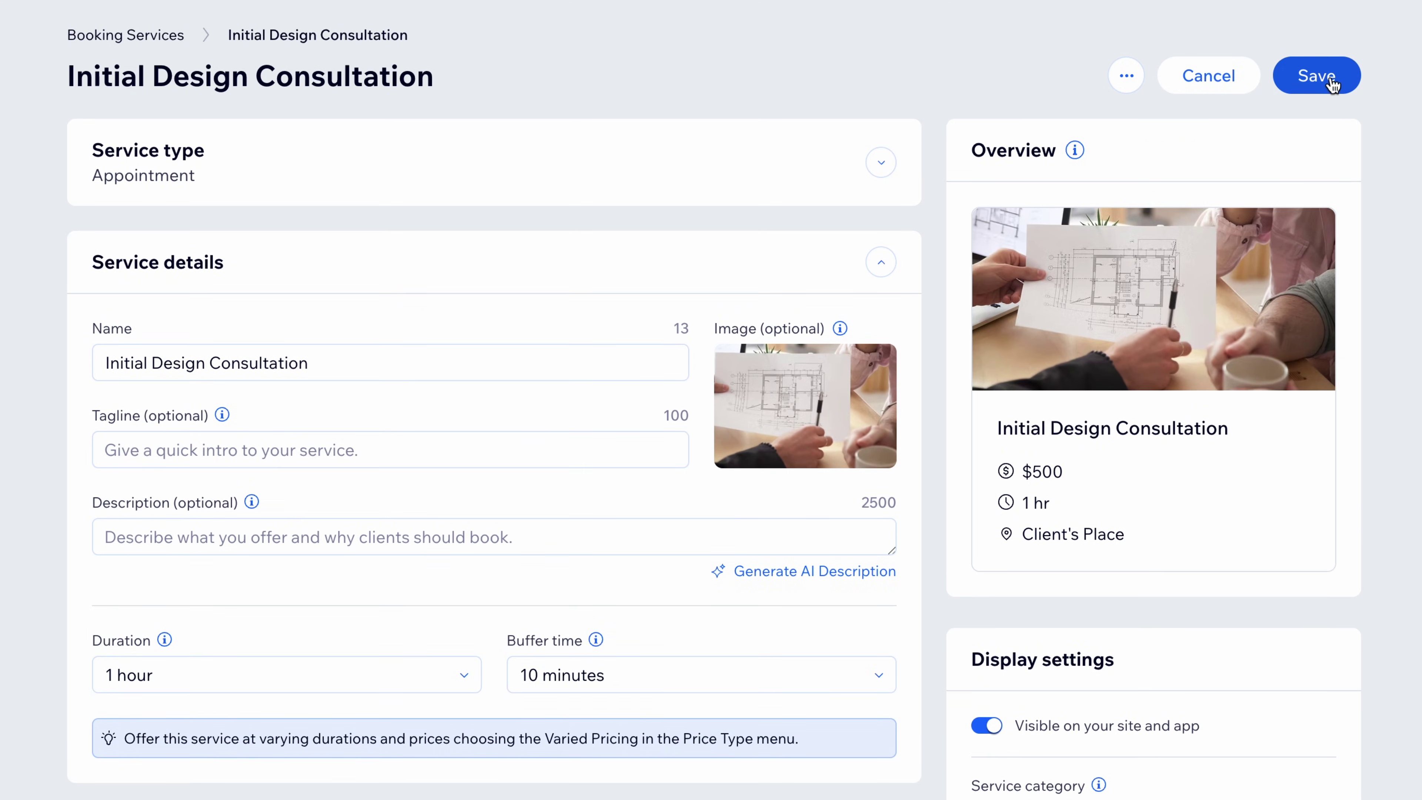
left_click(1329, 76)
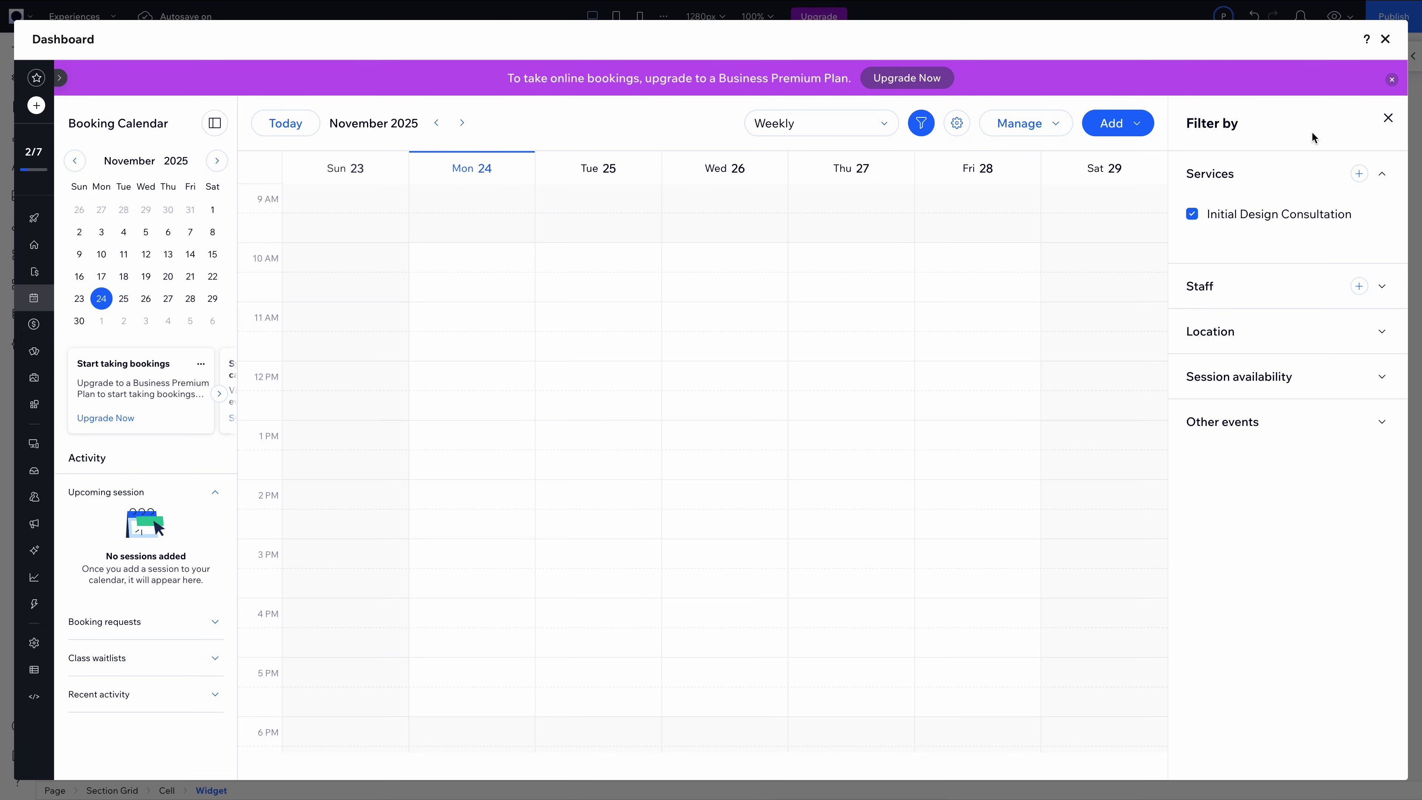
Close the dashboard and check the widget shows the $500 Initial Design Consultation
left_click(1385, 39)
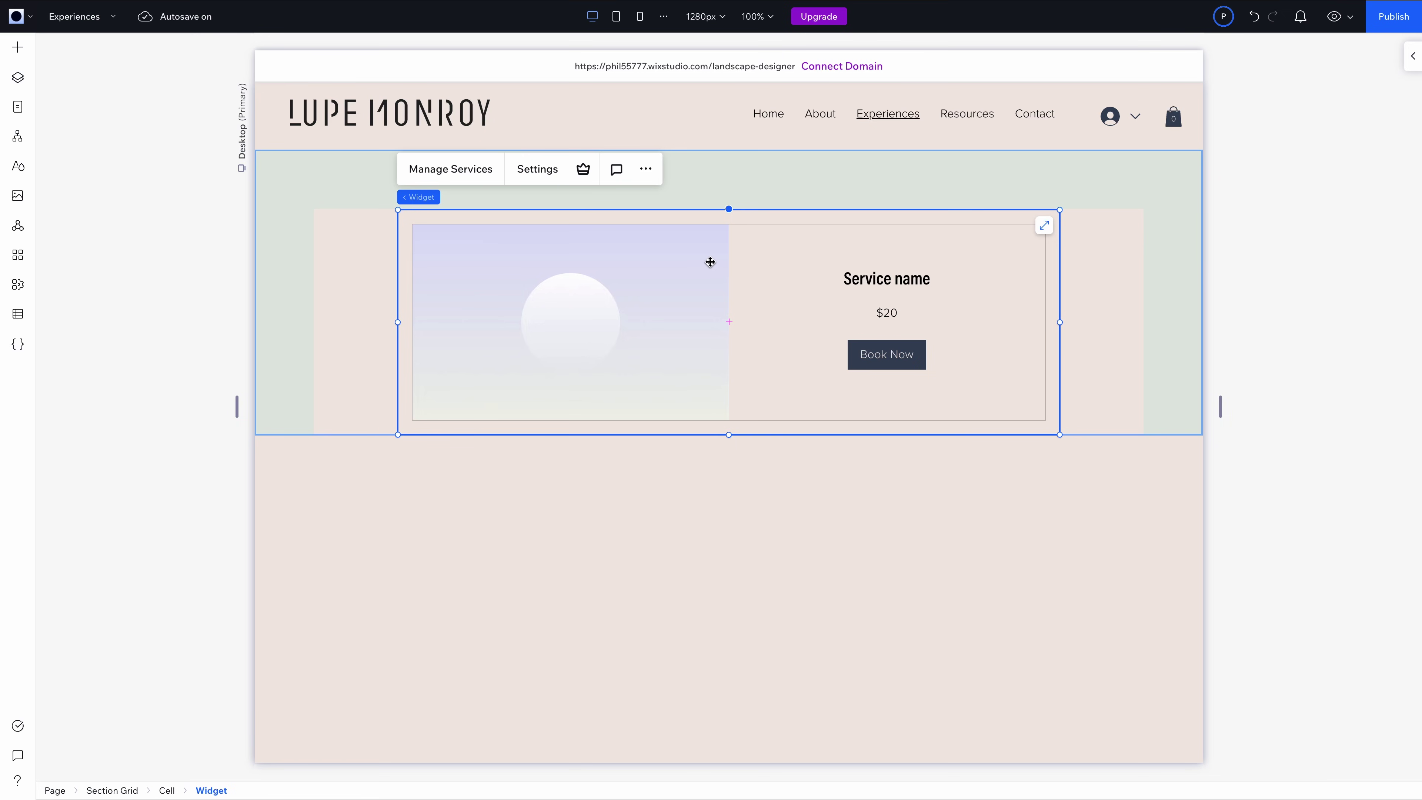
left_click(739, 483)
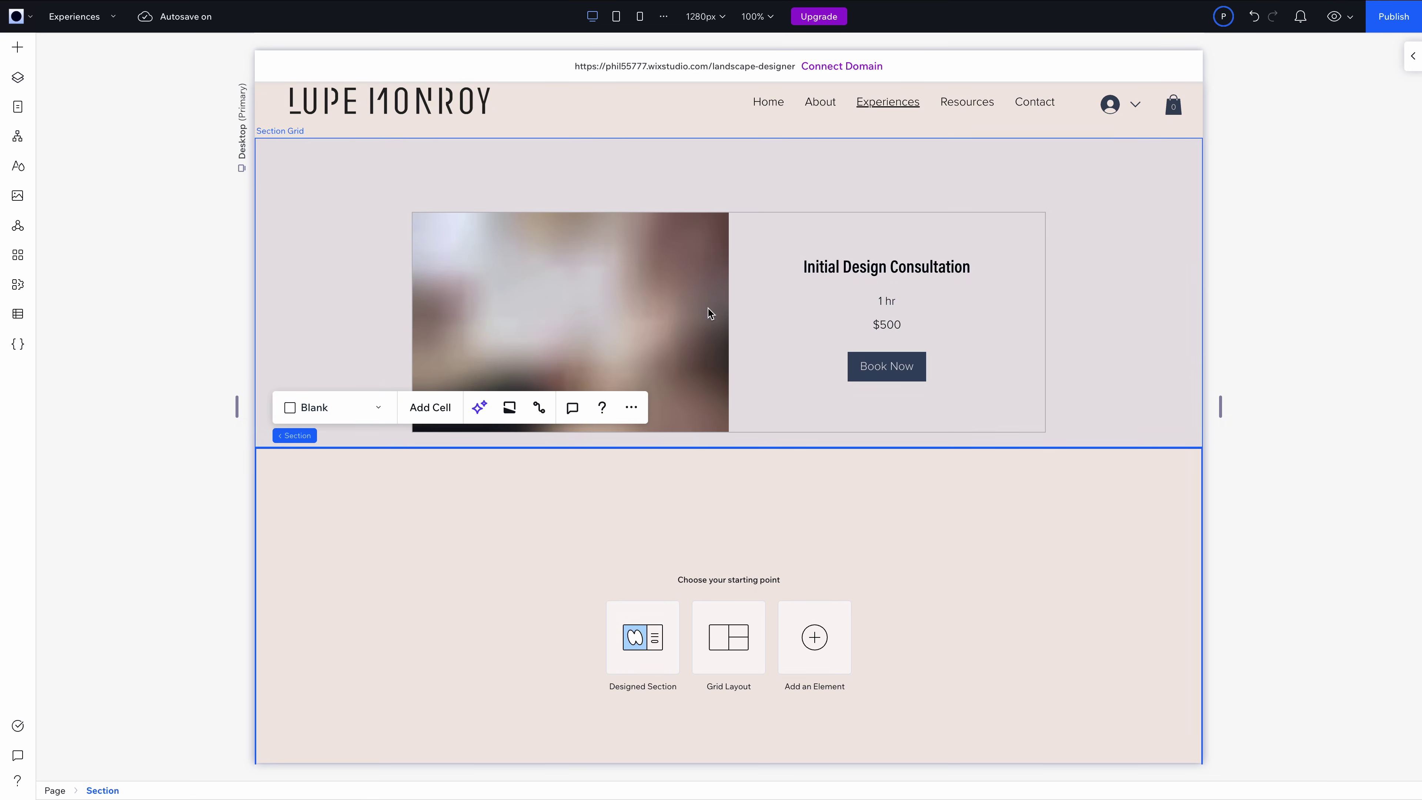
left_click(185, 339)
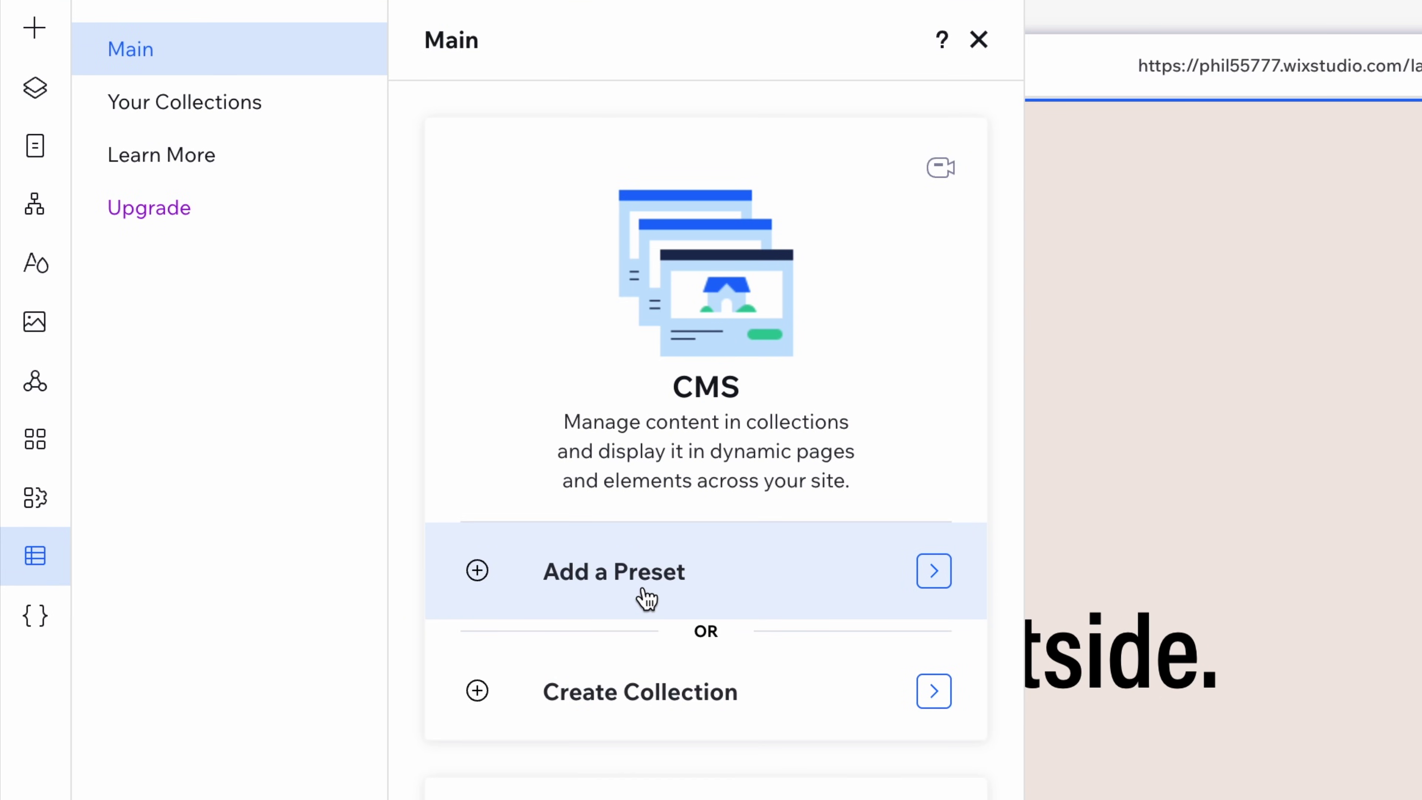
Add the News preset from the CMS preset gallery to the site
left_click(932, 581)
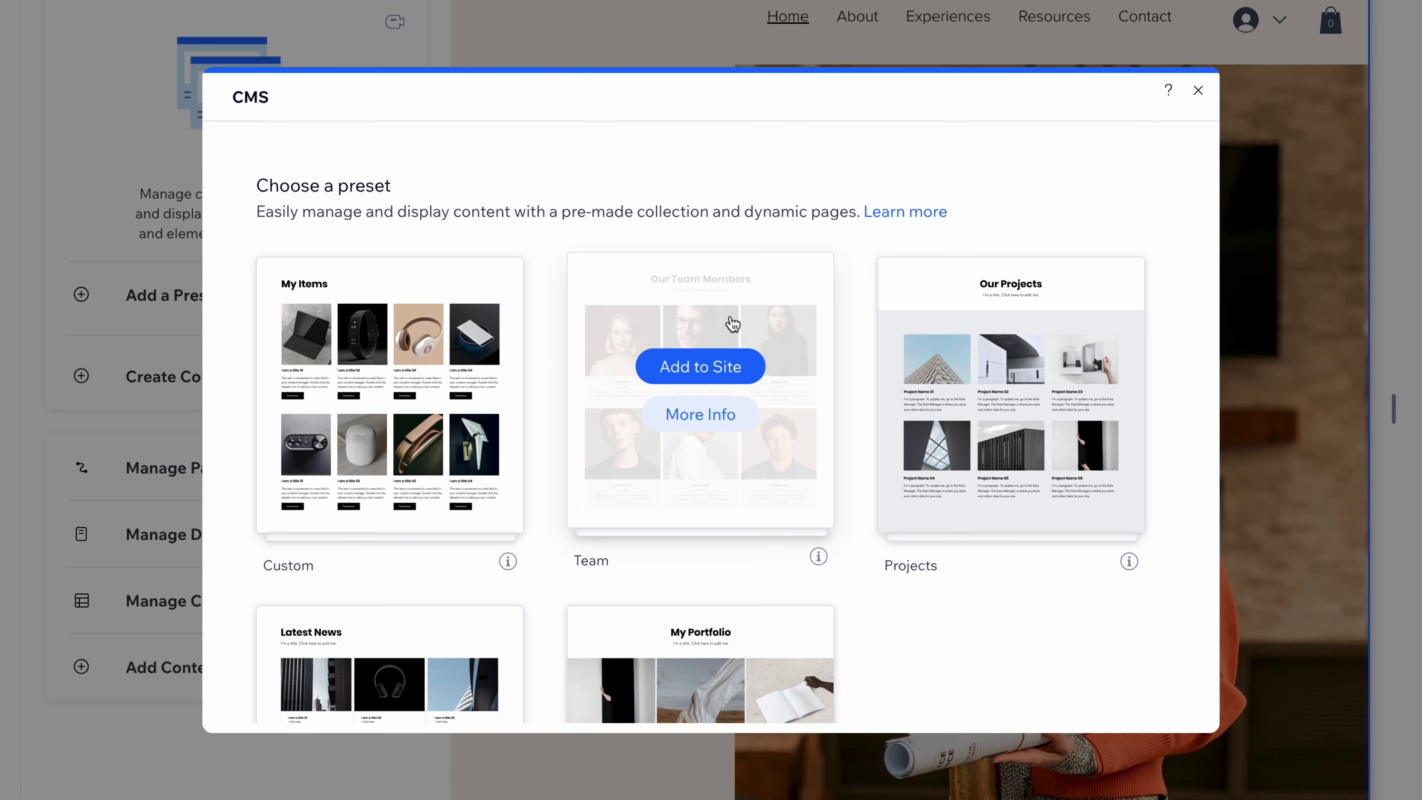
scroll(824, 376, "down", 2)
scroll(356, 483, "down", 1)
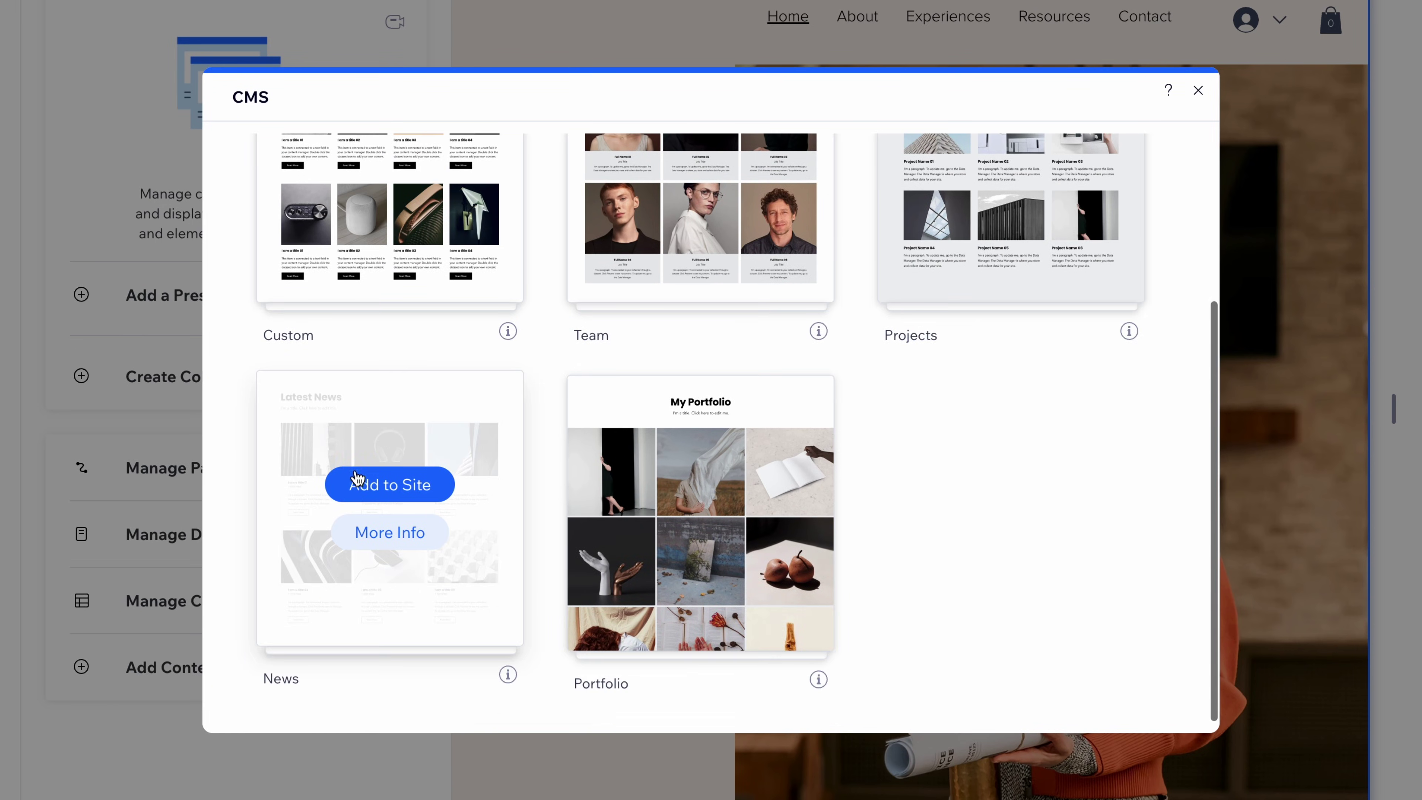
left_click(376, 496)
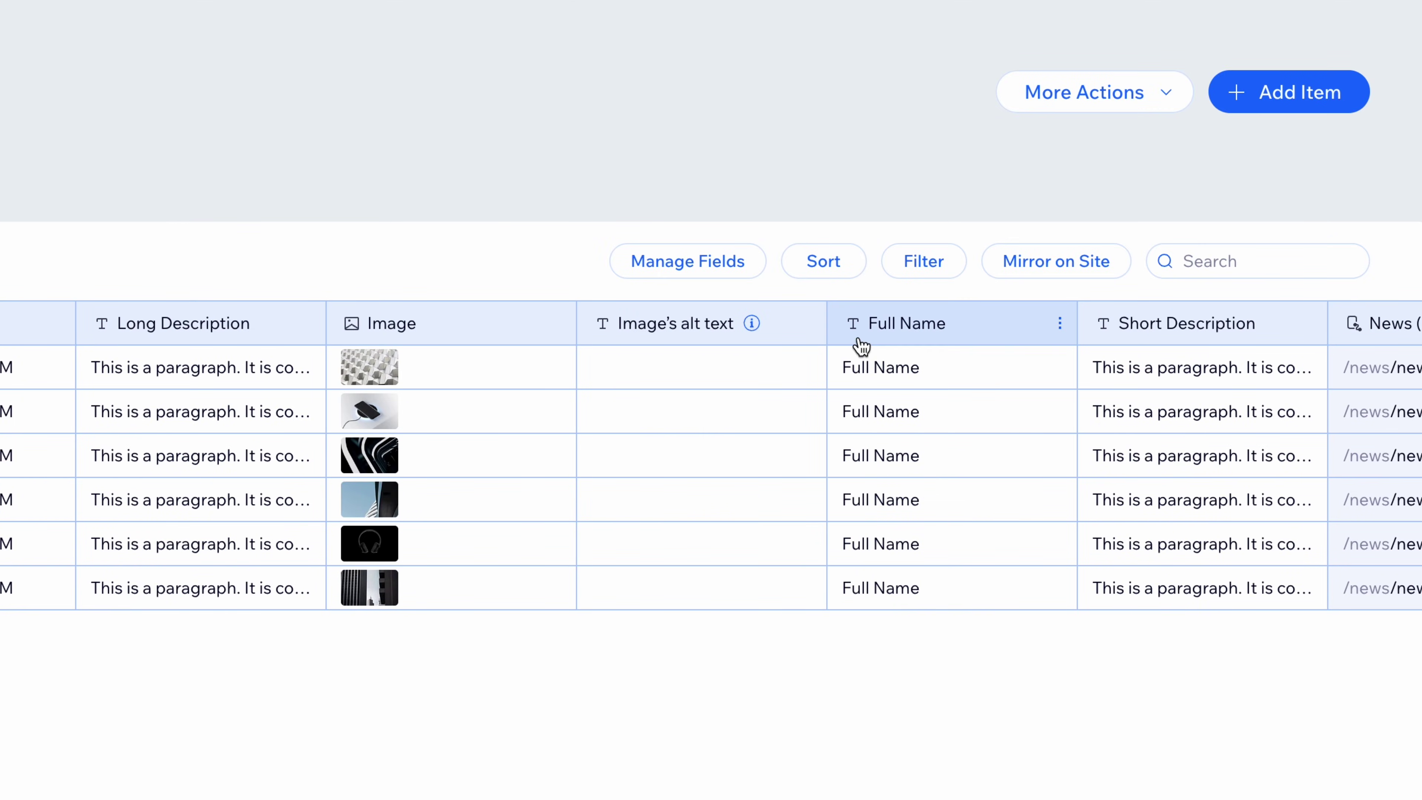
Add and save a Tags-type field named Category in the News collection
left_click(1031, 335)
left_click(862, 376)
triple_click(28, 594)
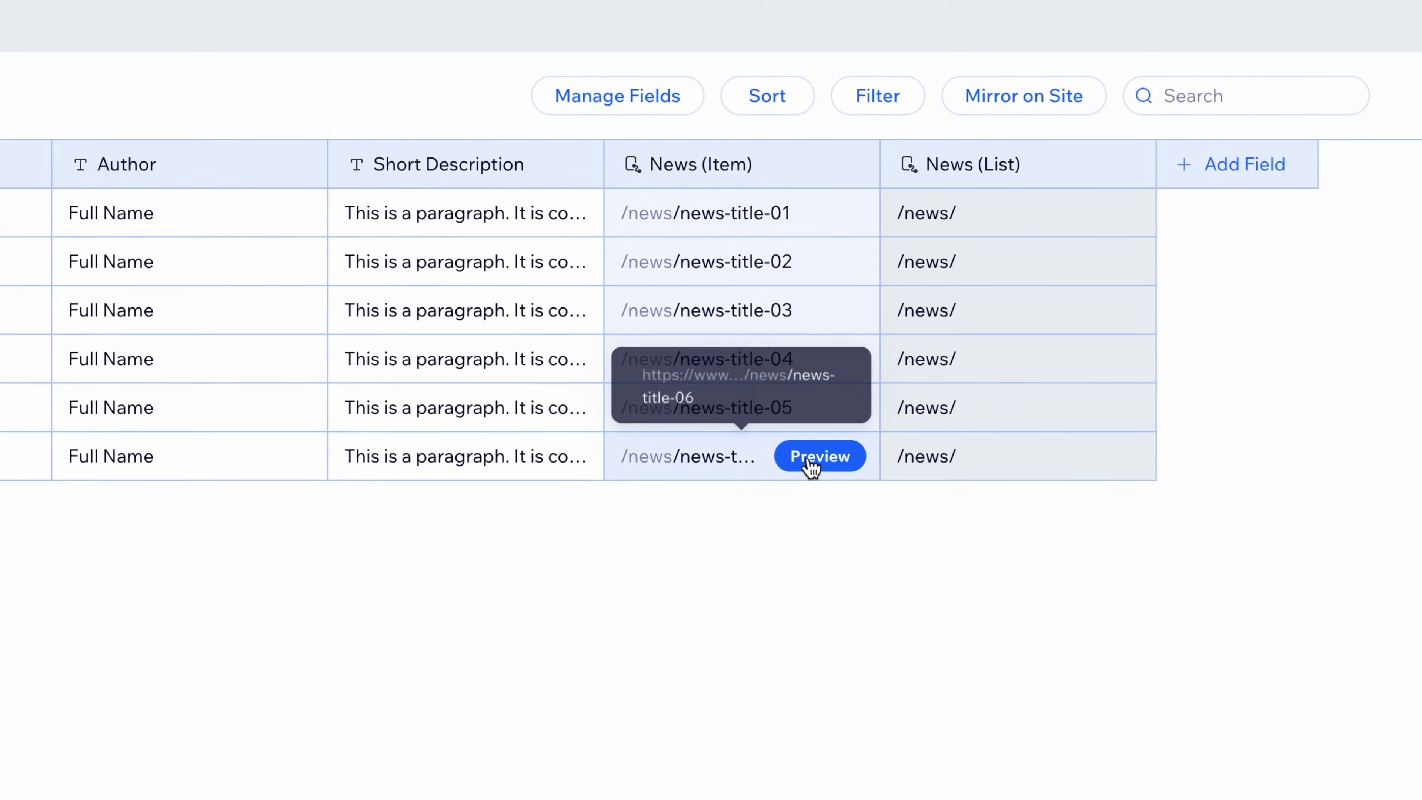
left_click(1210, 168)
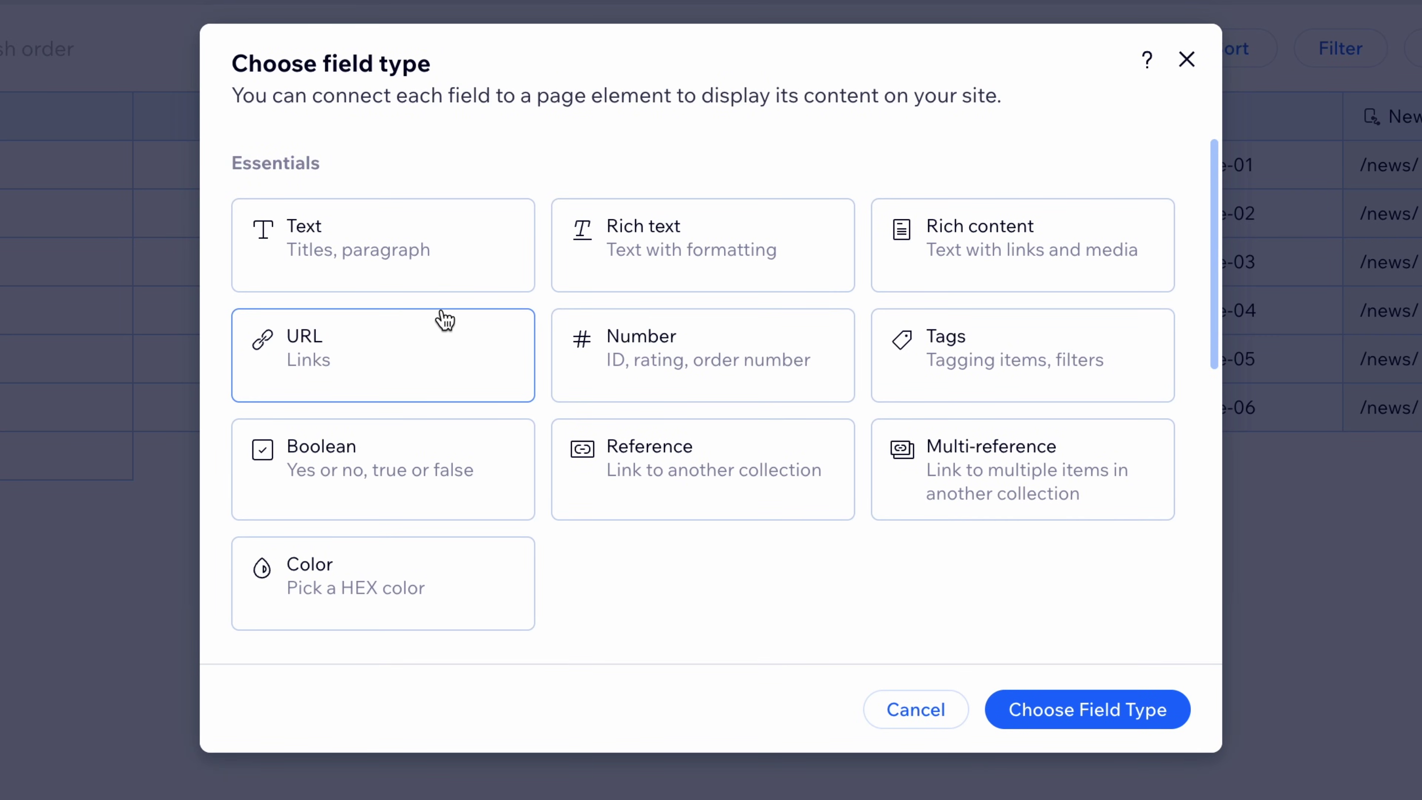
left_click(993, 360)
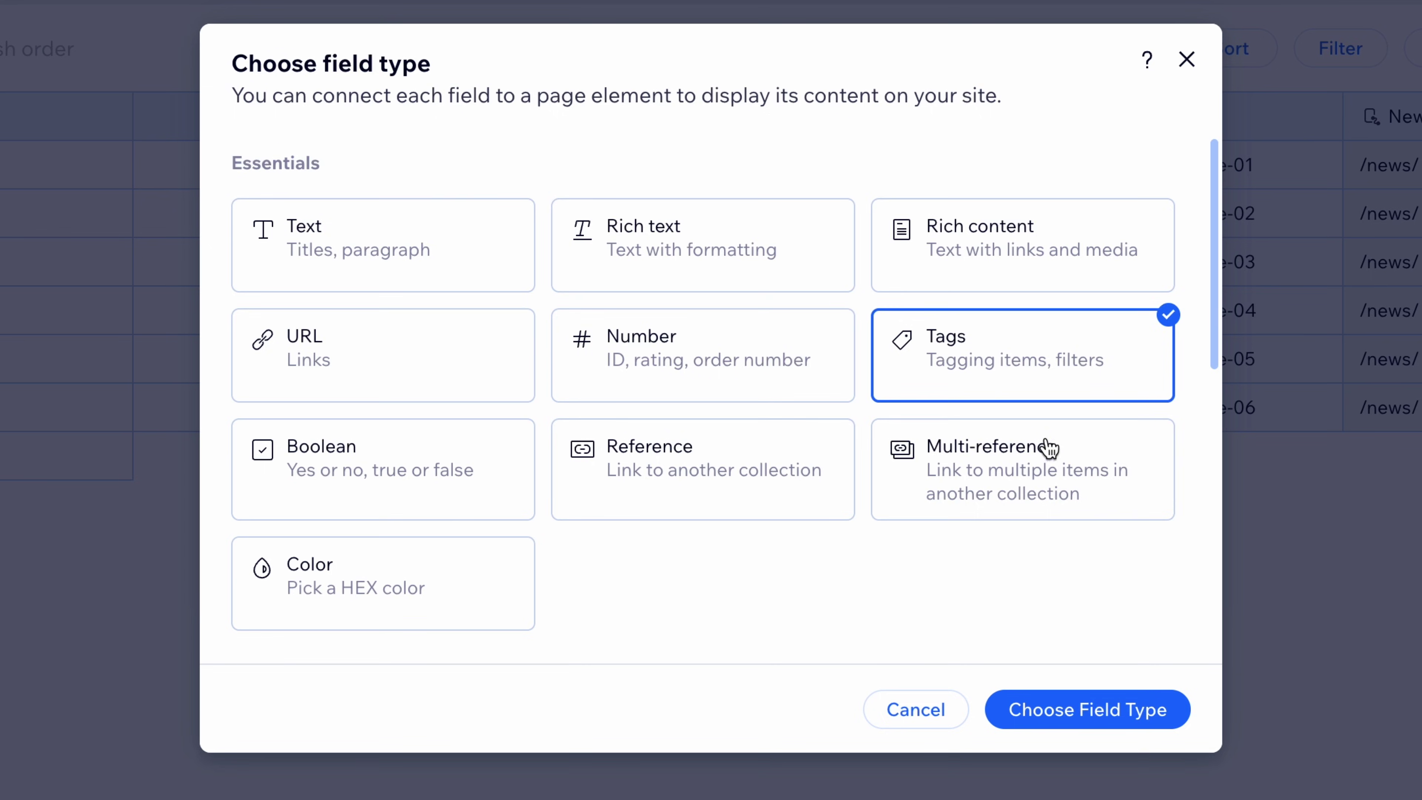
scroll(1049, 446, "down", 3)
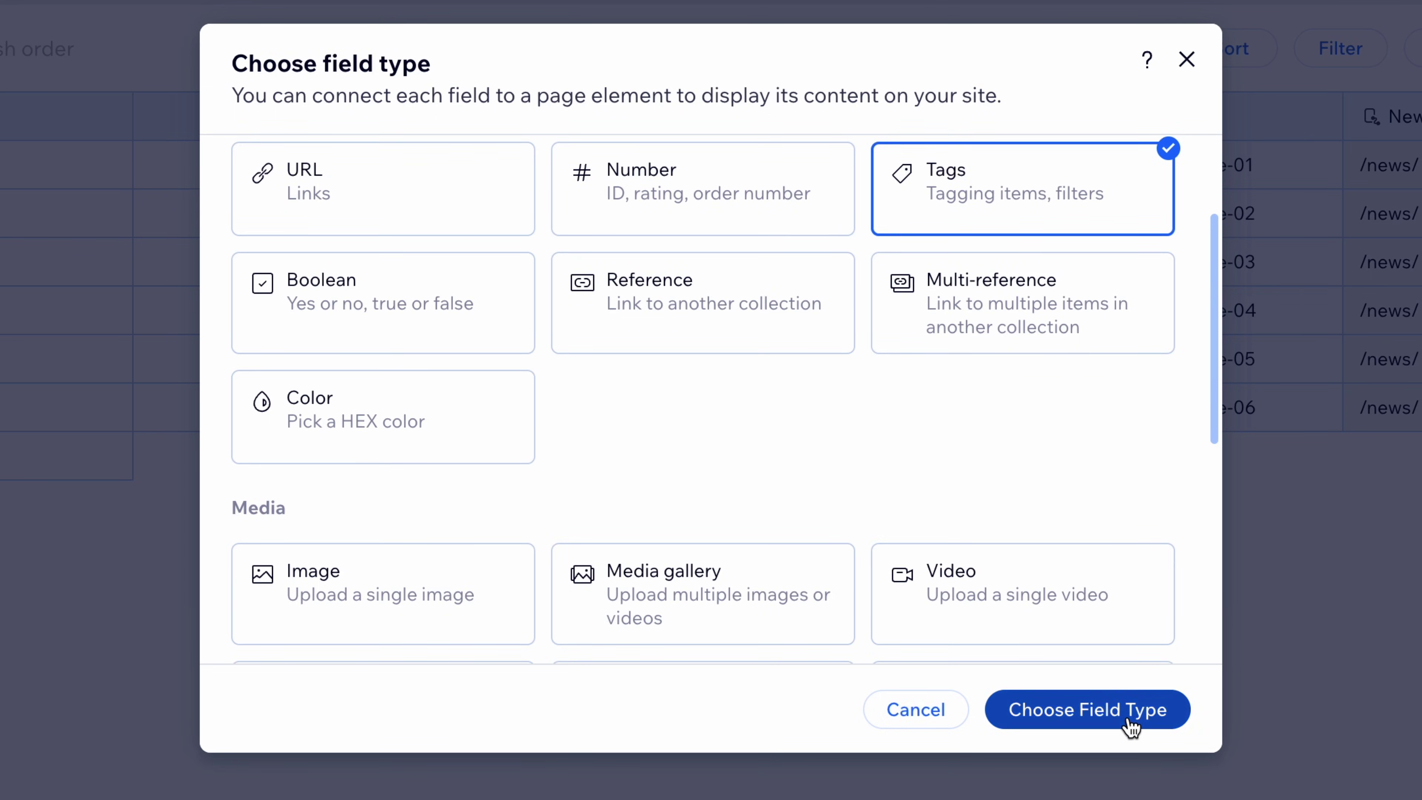
left_click(1092, 710)
type("4")
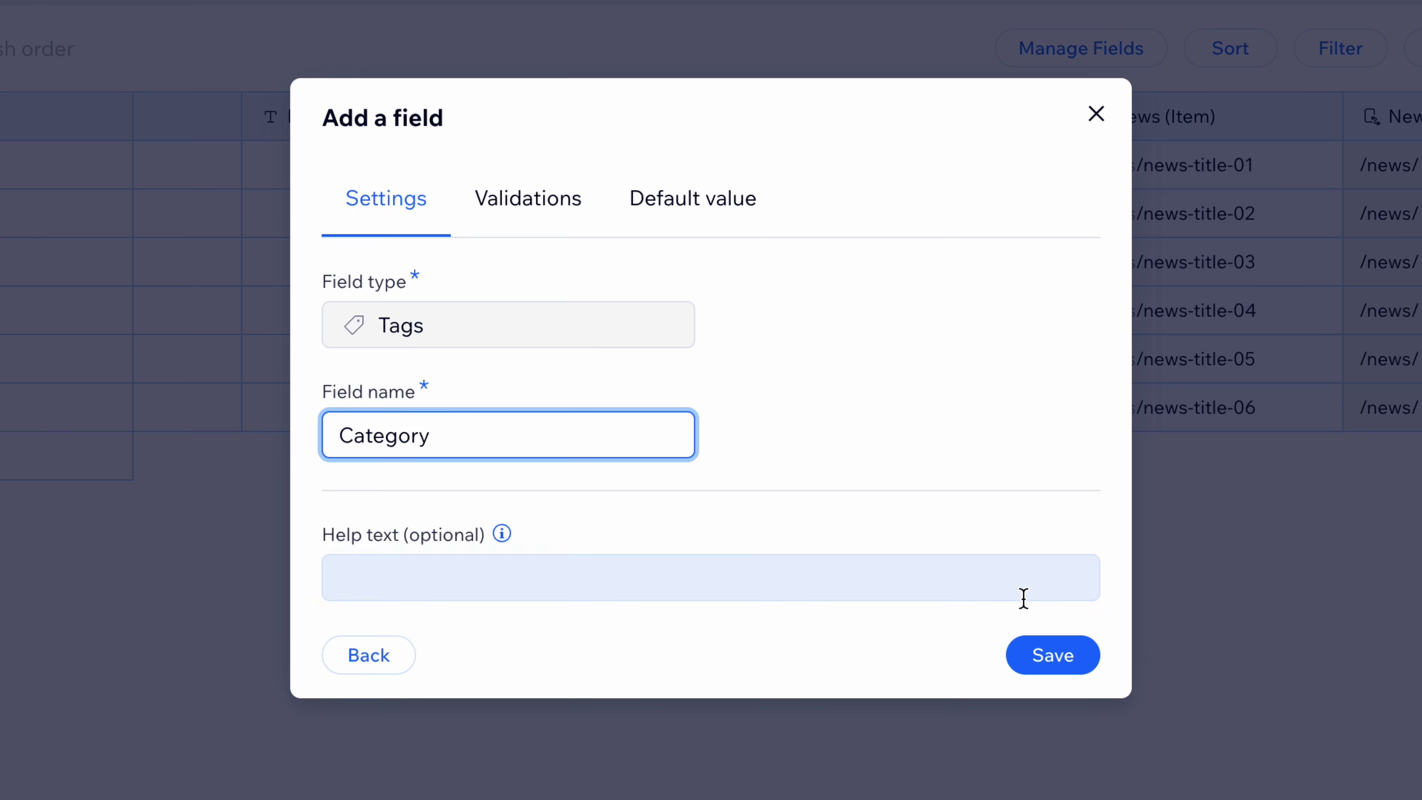
left_click(1057, 668)
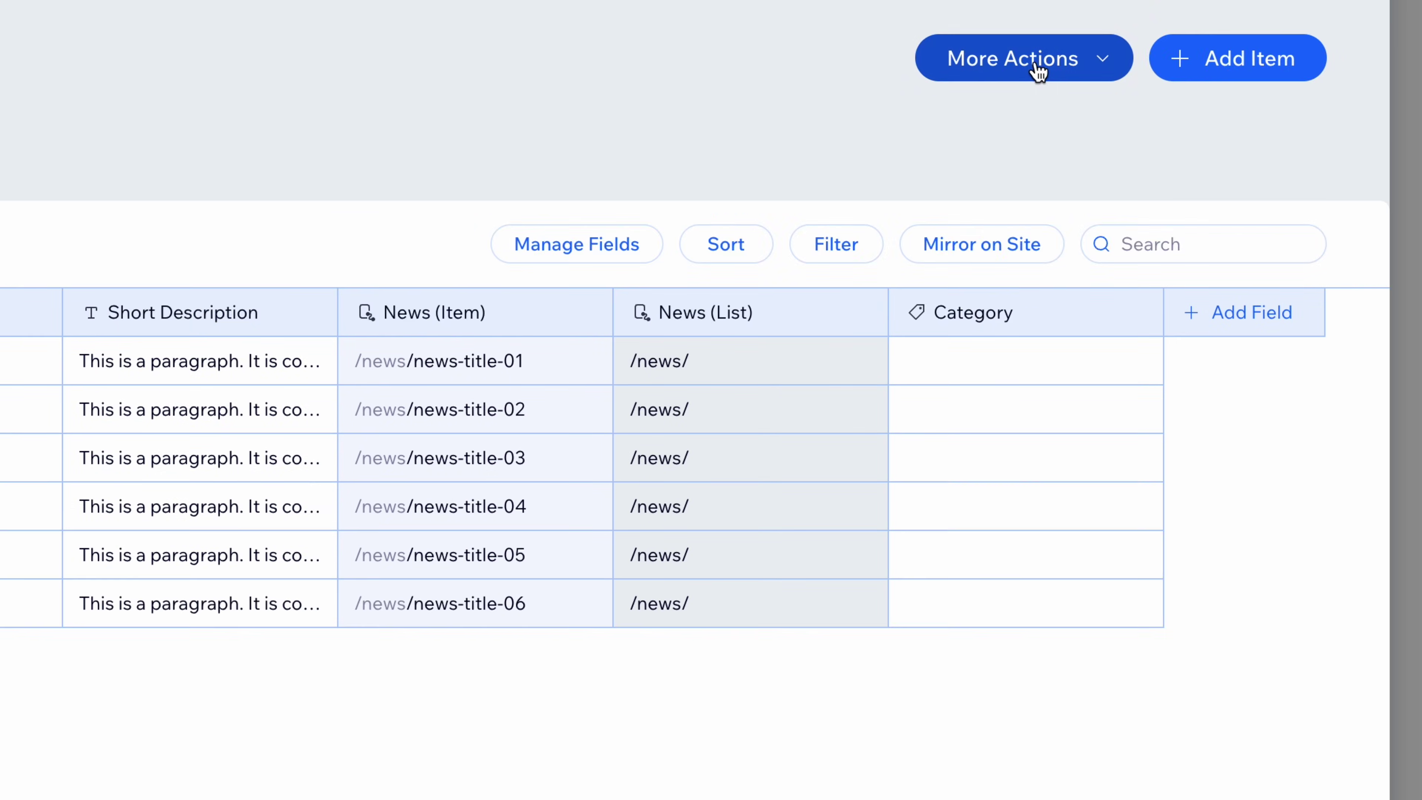
left_click(1037, 63)
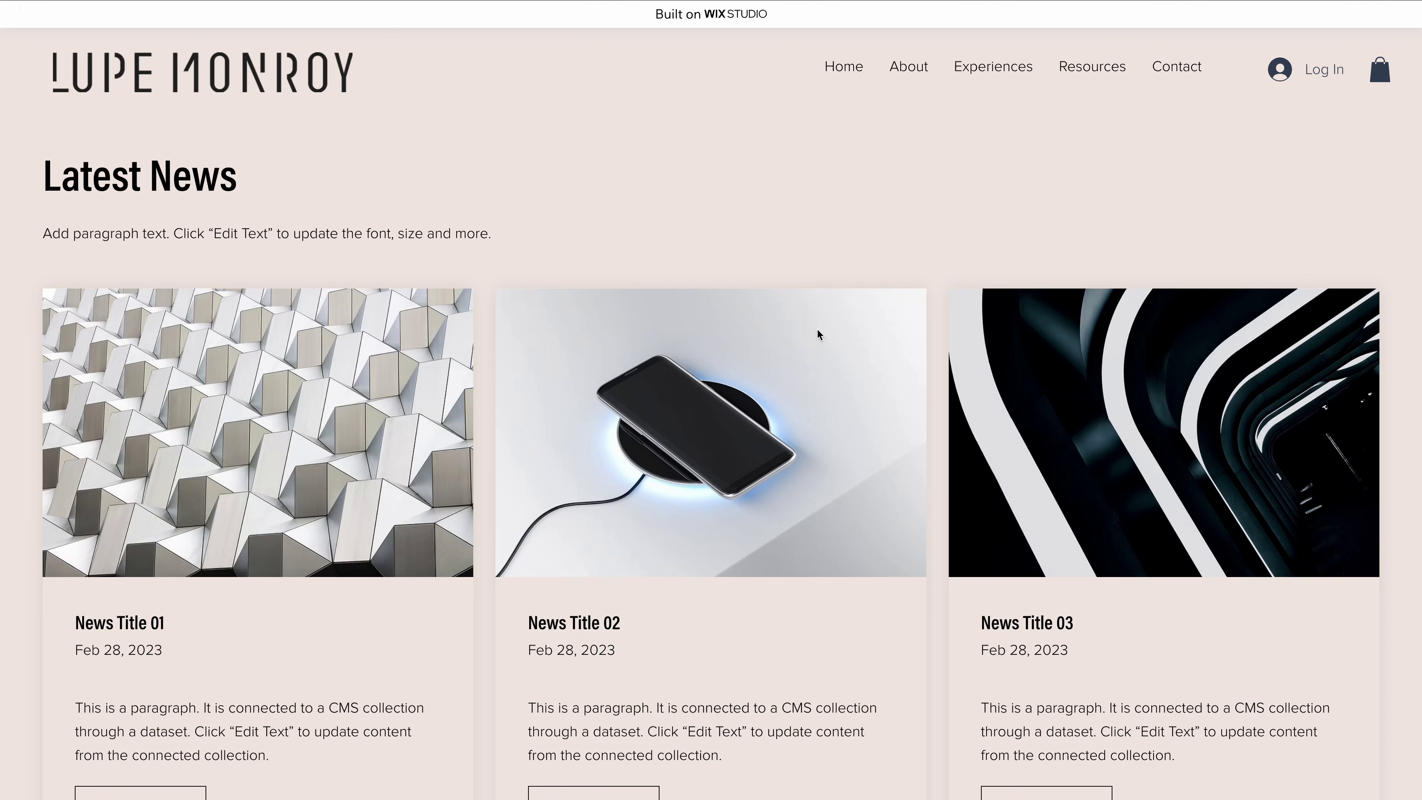
Open and read the News Title 01 article on the live site
scroll(794, 316, "down", 5)
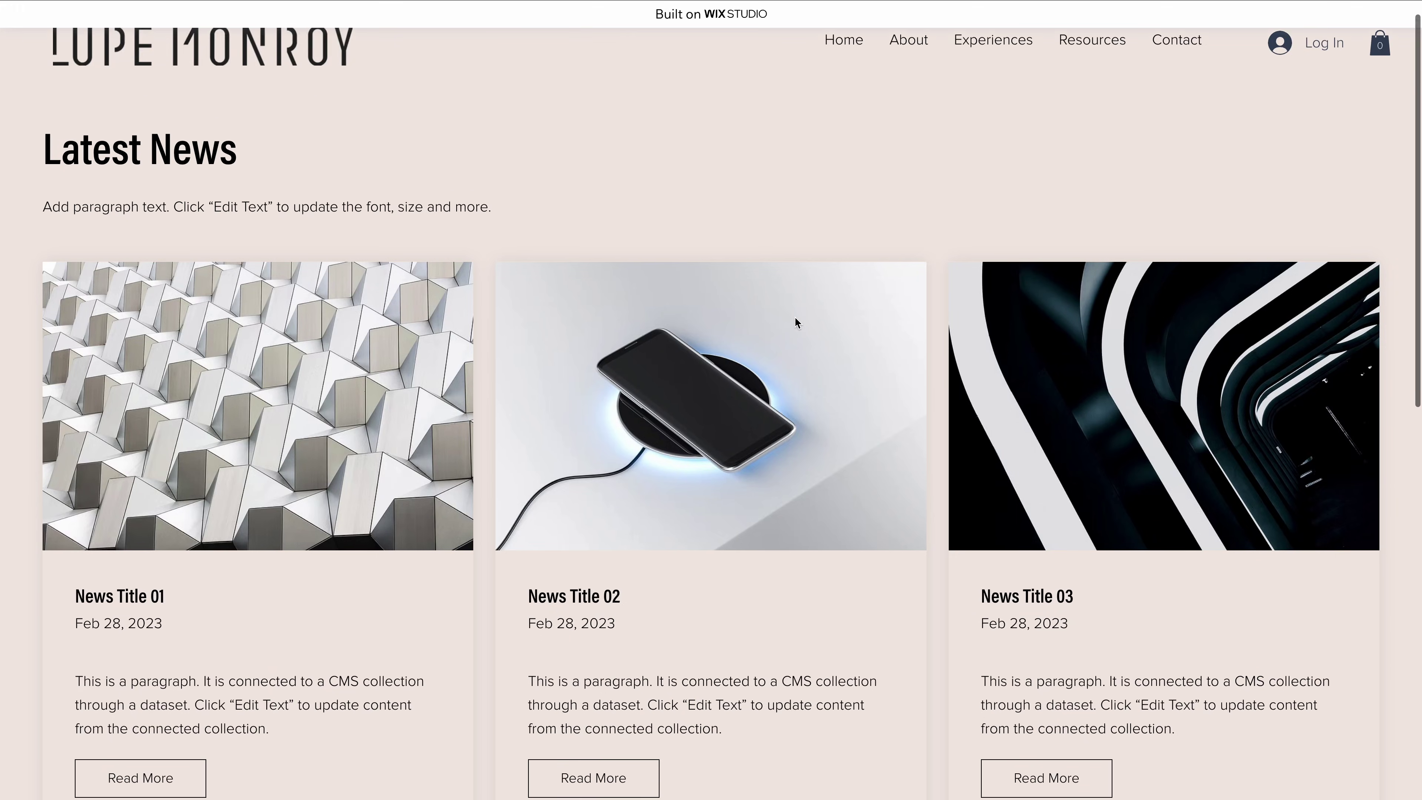
left_click(140, 544)
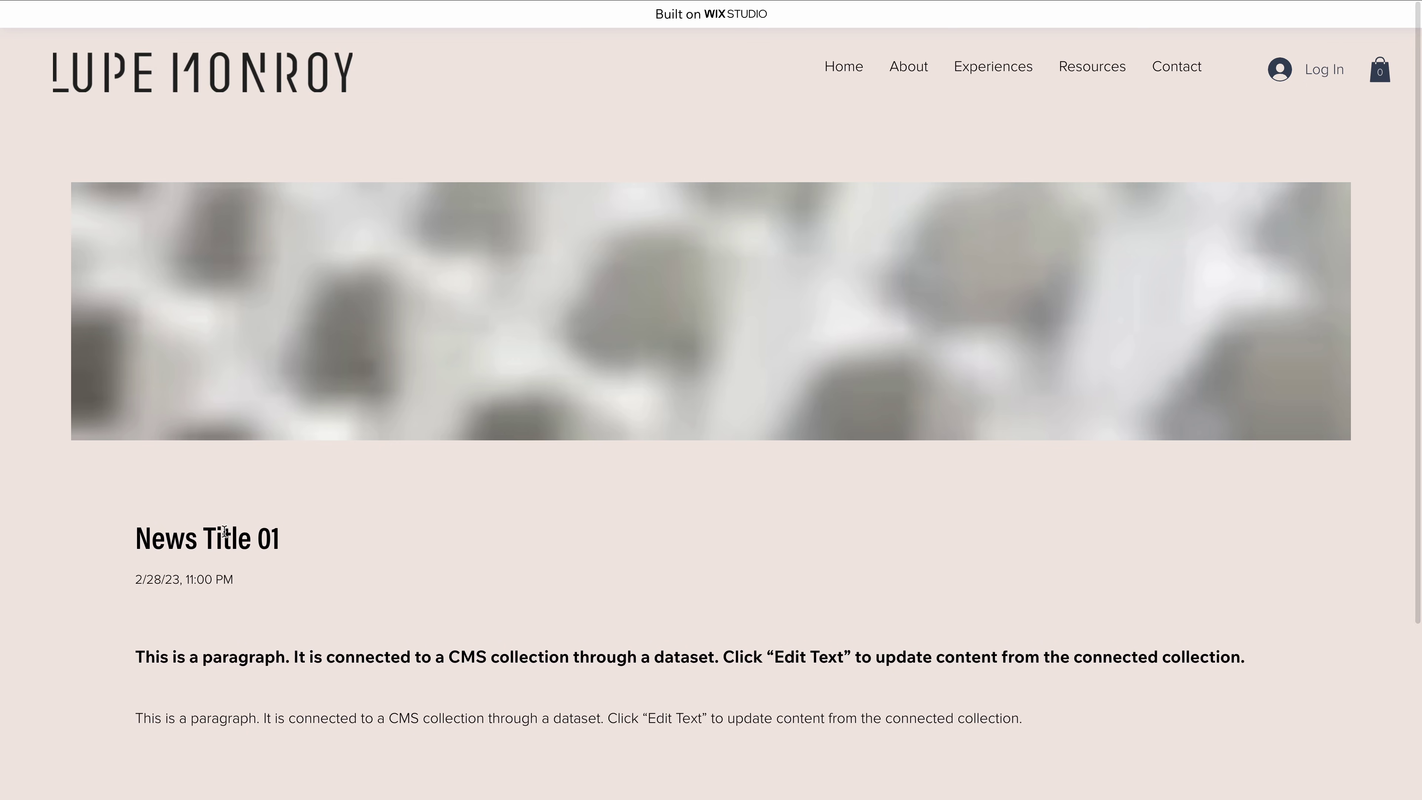
scroll(458, 476, "down", 4)
scroll(458, 474, "up", 3)
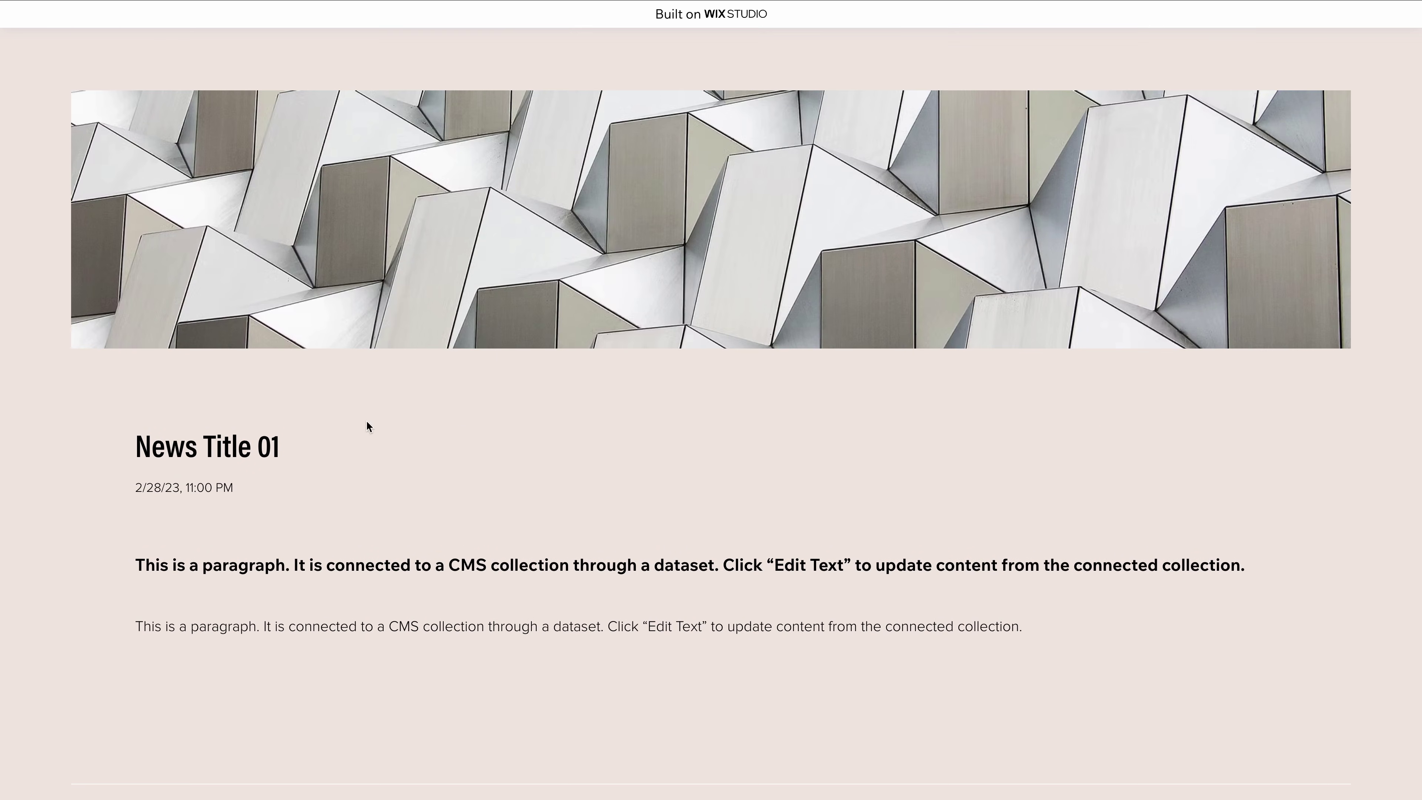
scroll(745, 386, "up", 2)
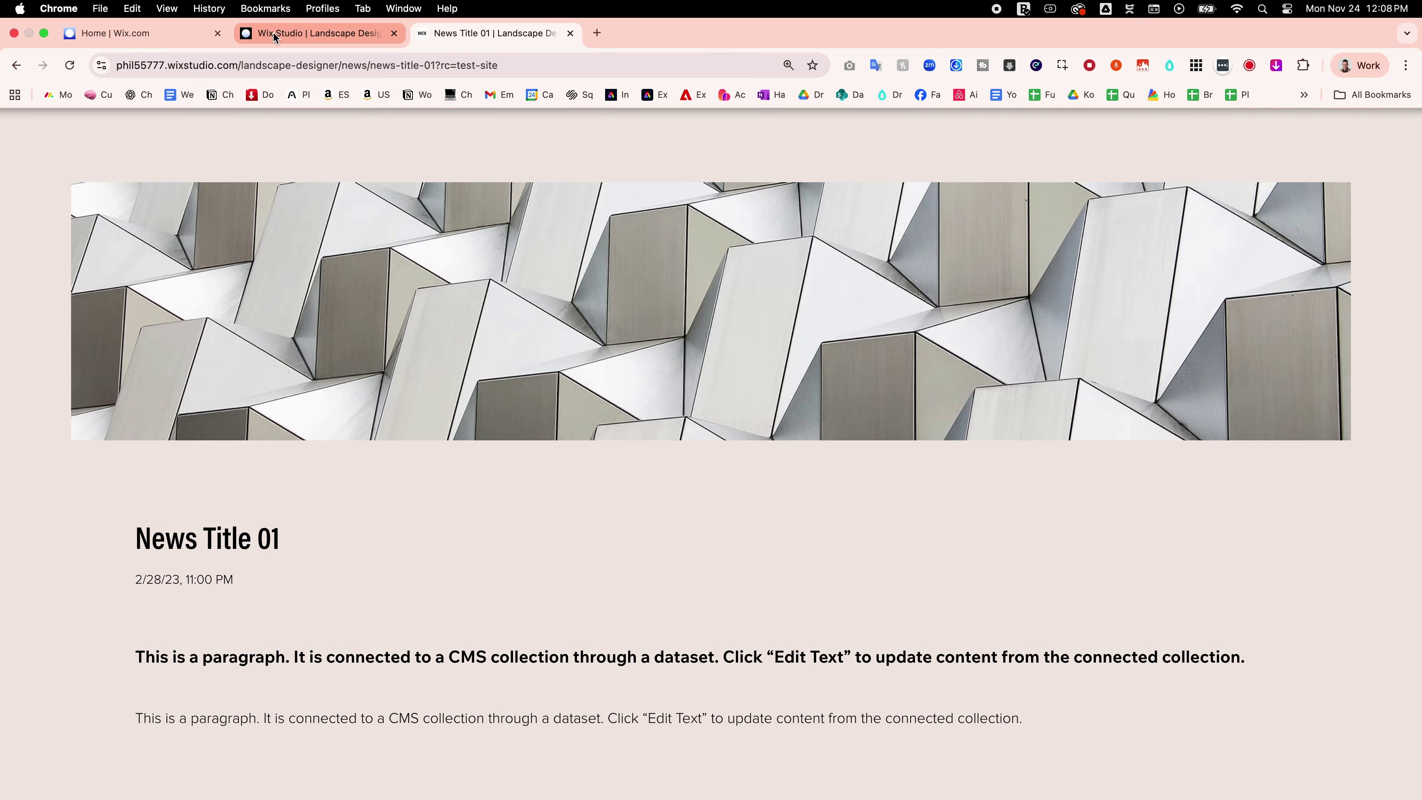
Return to the editor, check the news card repeater and reopen the CMS
left_click(273, 32)
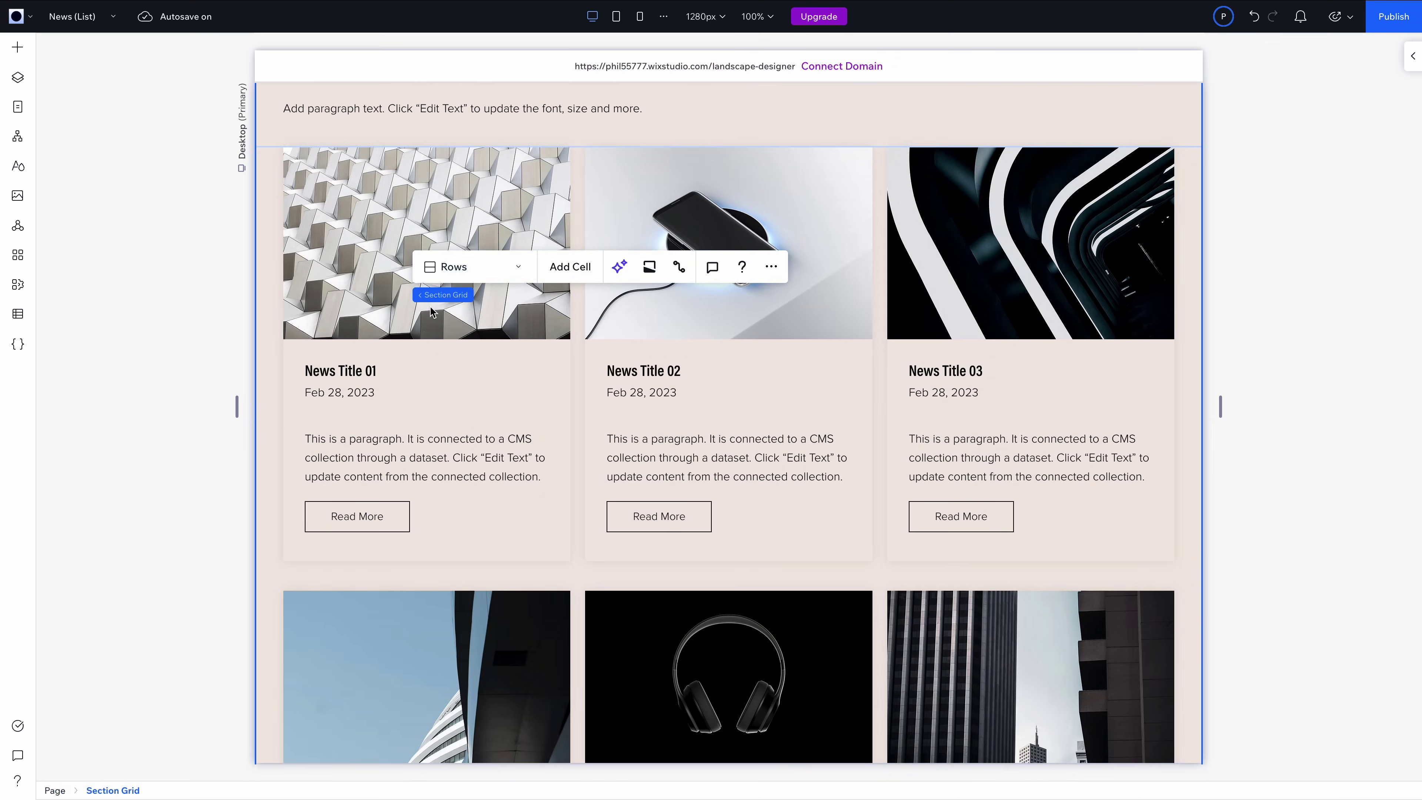
left_click(389, 323)
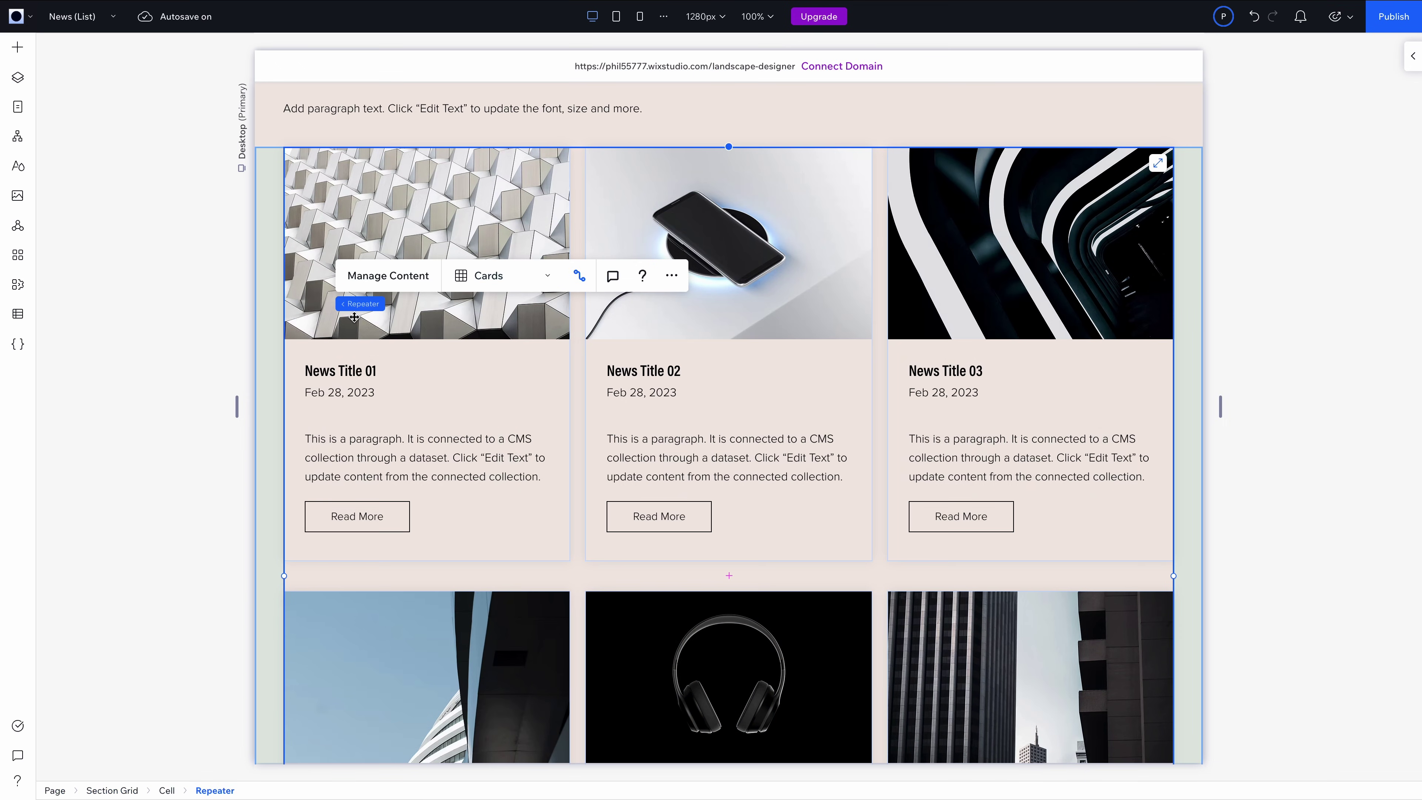
left_click(387, 325)
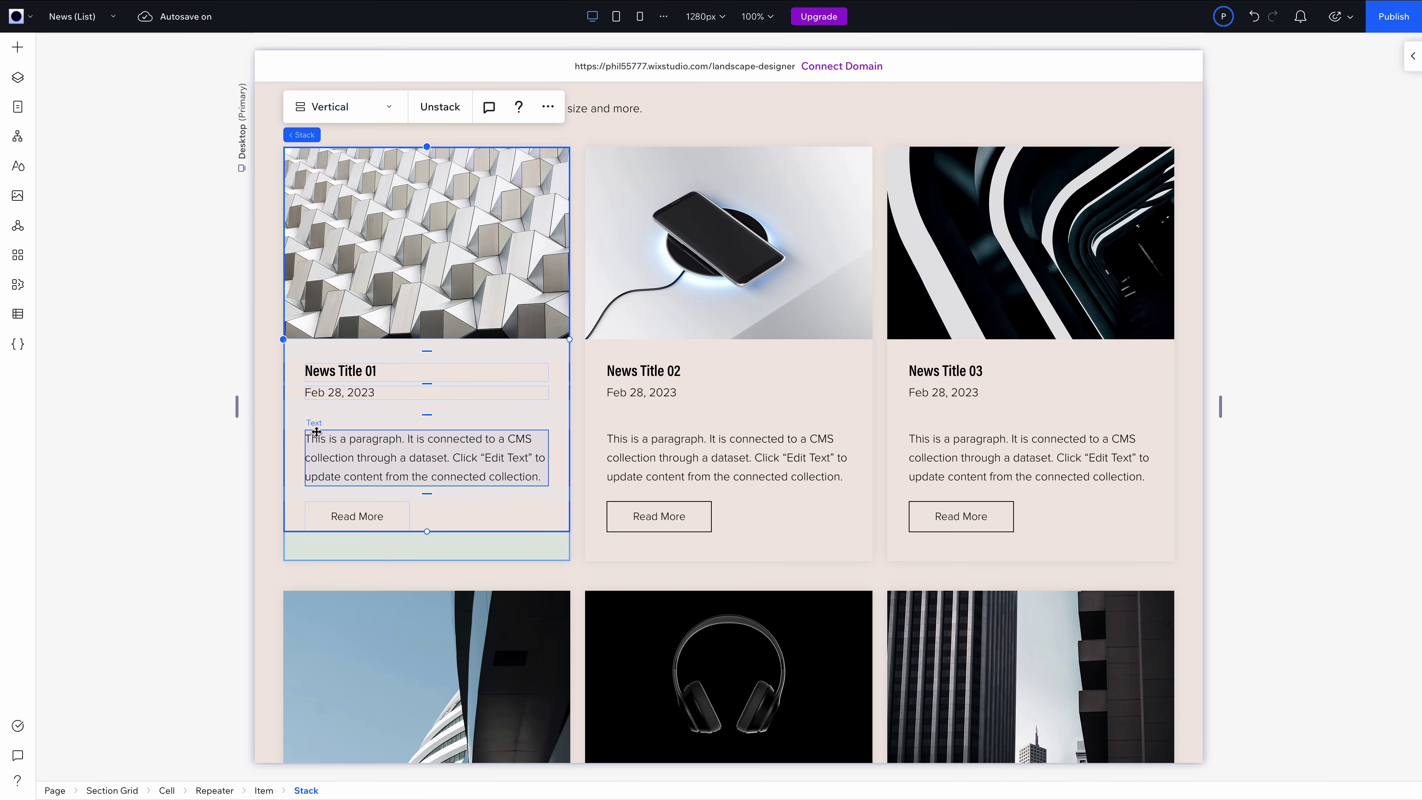
left_click(250, 461)
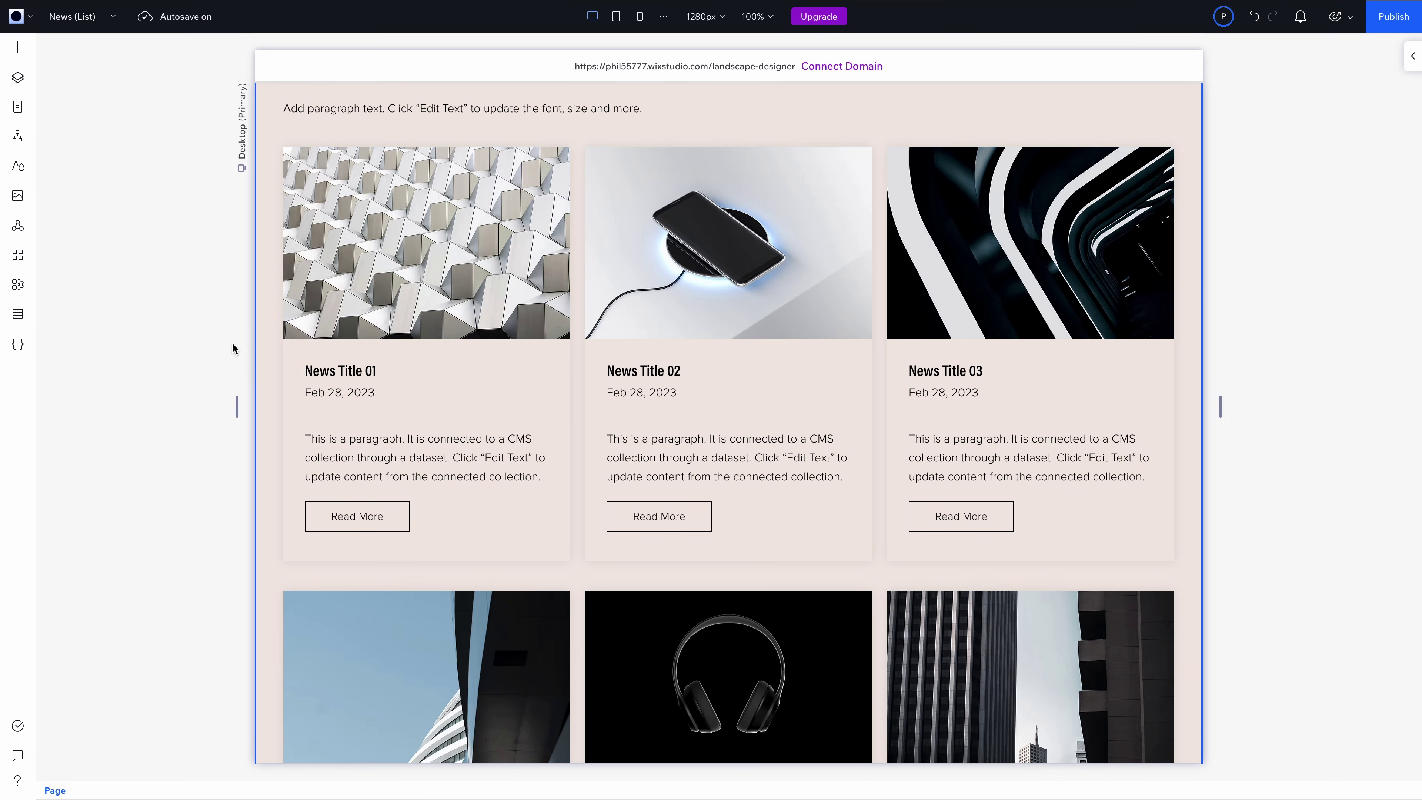
left_click(19, 315)
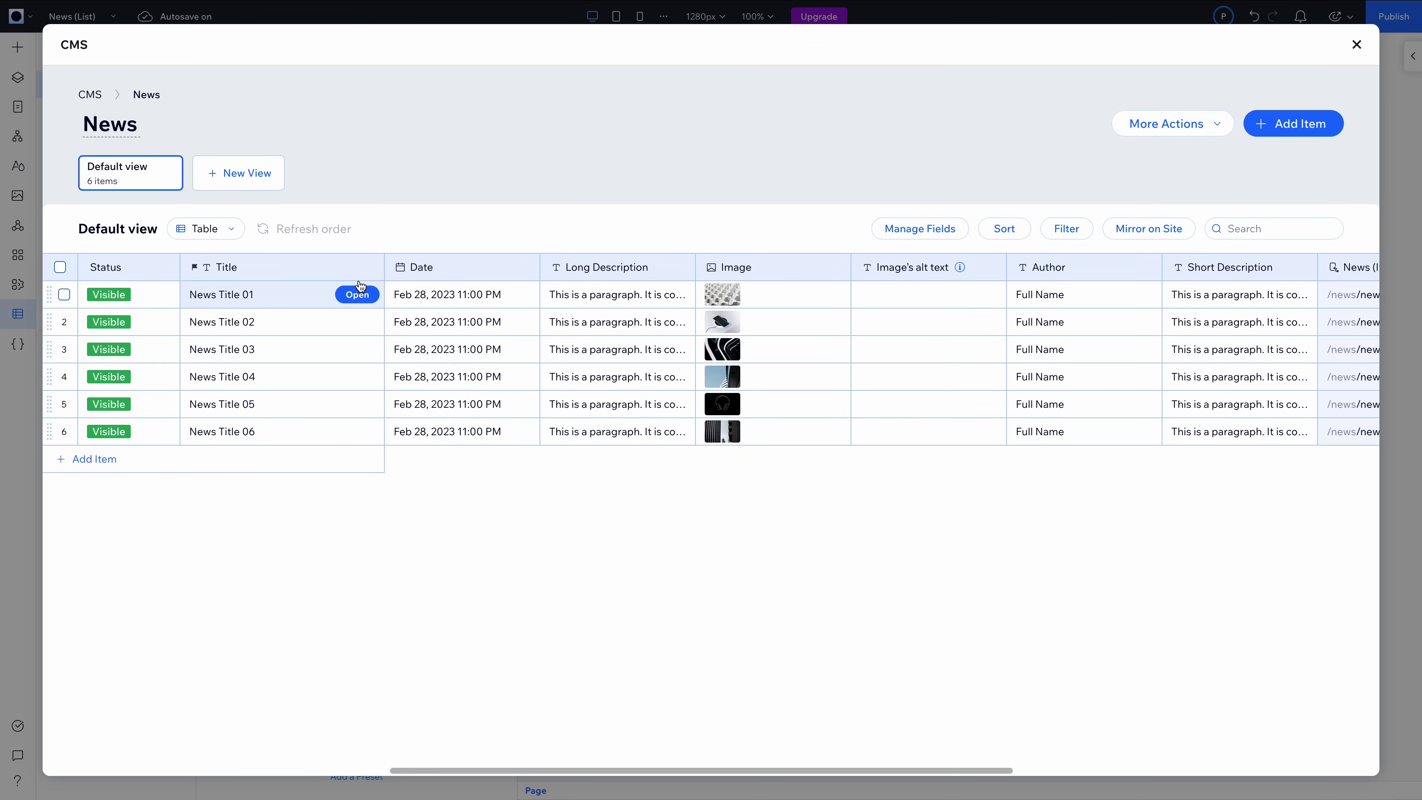
Open the News Title 01 entry and review its fields, including the empty Category tag field
scroll(386, 292, "right", 10)
scroll(386, 291, "left", 10)
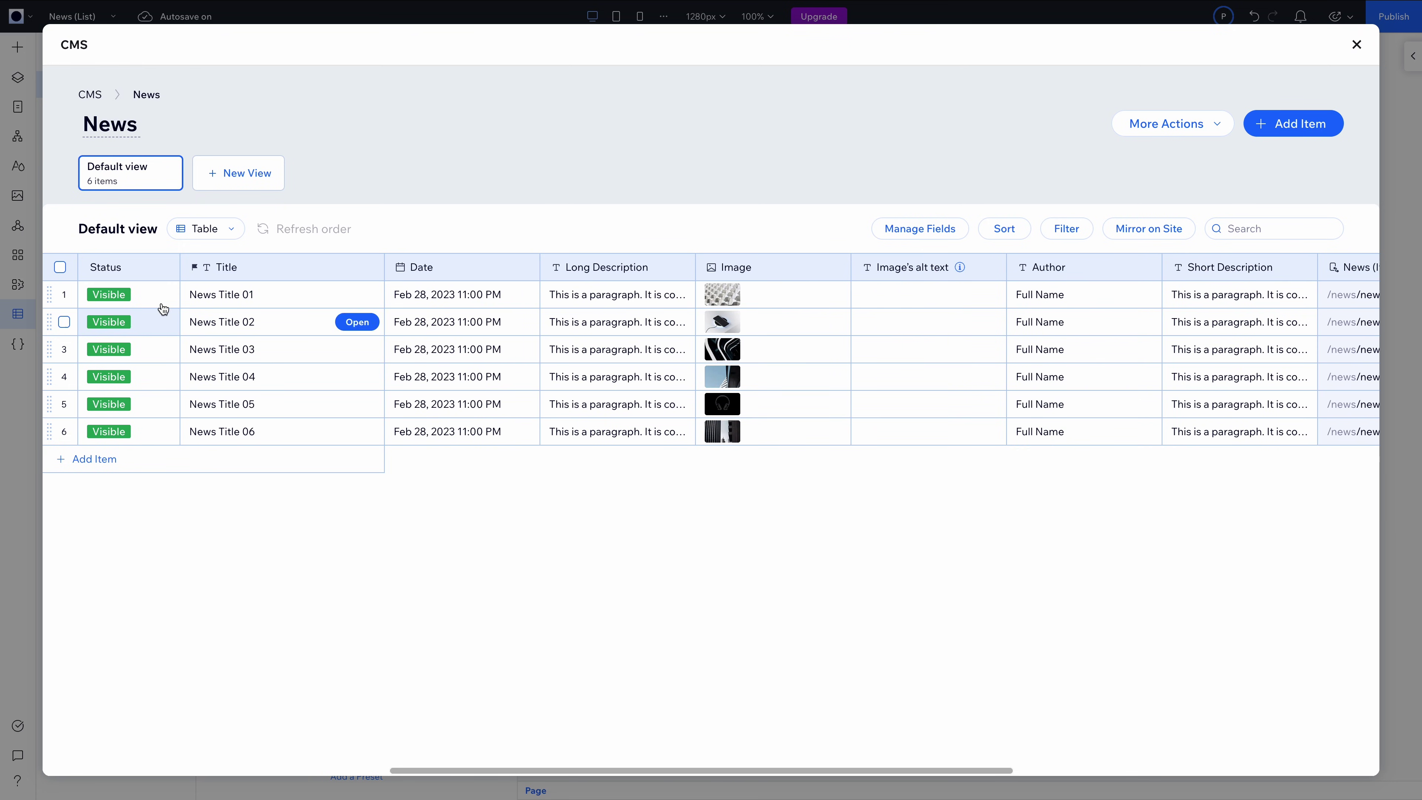
left_click(417, 295)
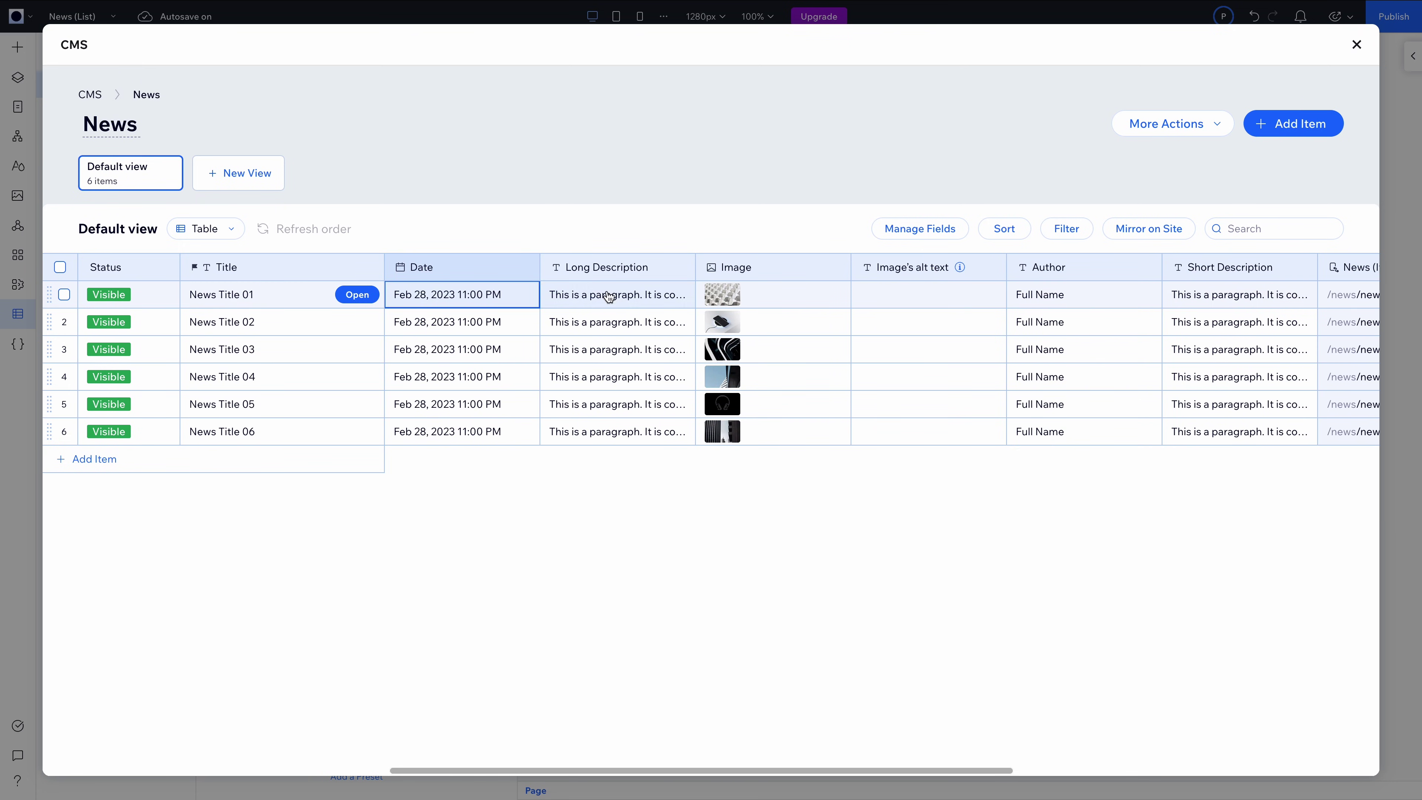
left_click(356, 295)
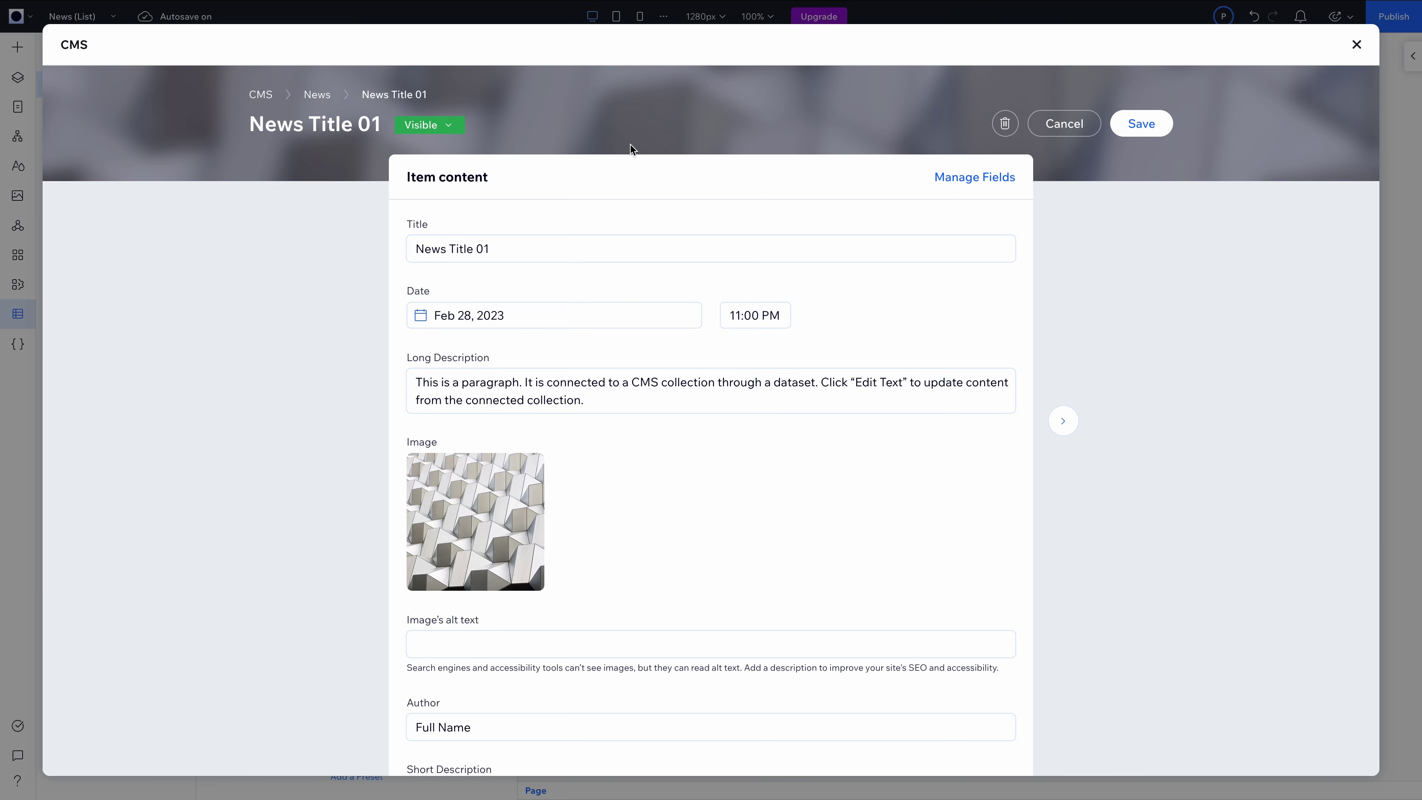
scroll(929, 287, "down", 6)
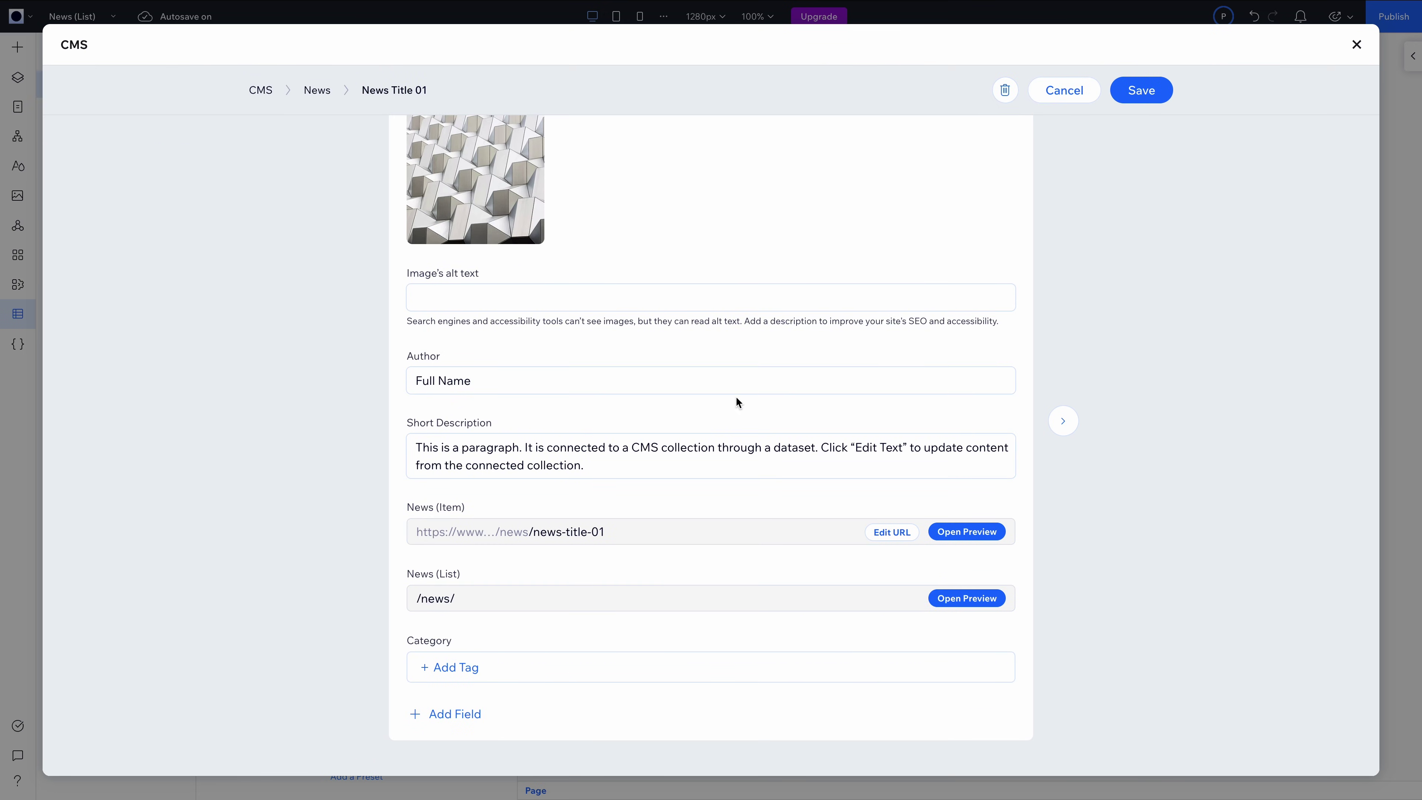
scroll(747, 358, "up", 5)
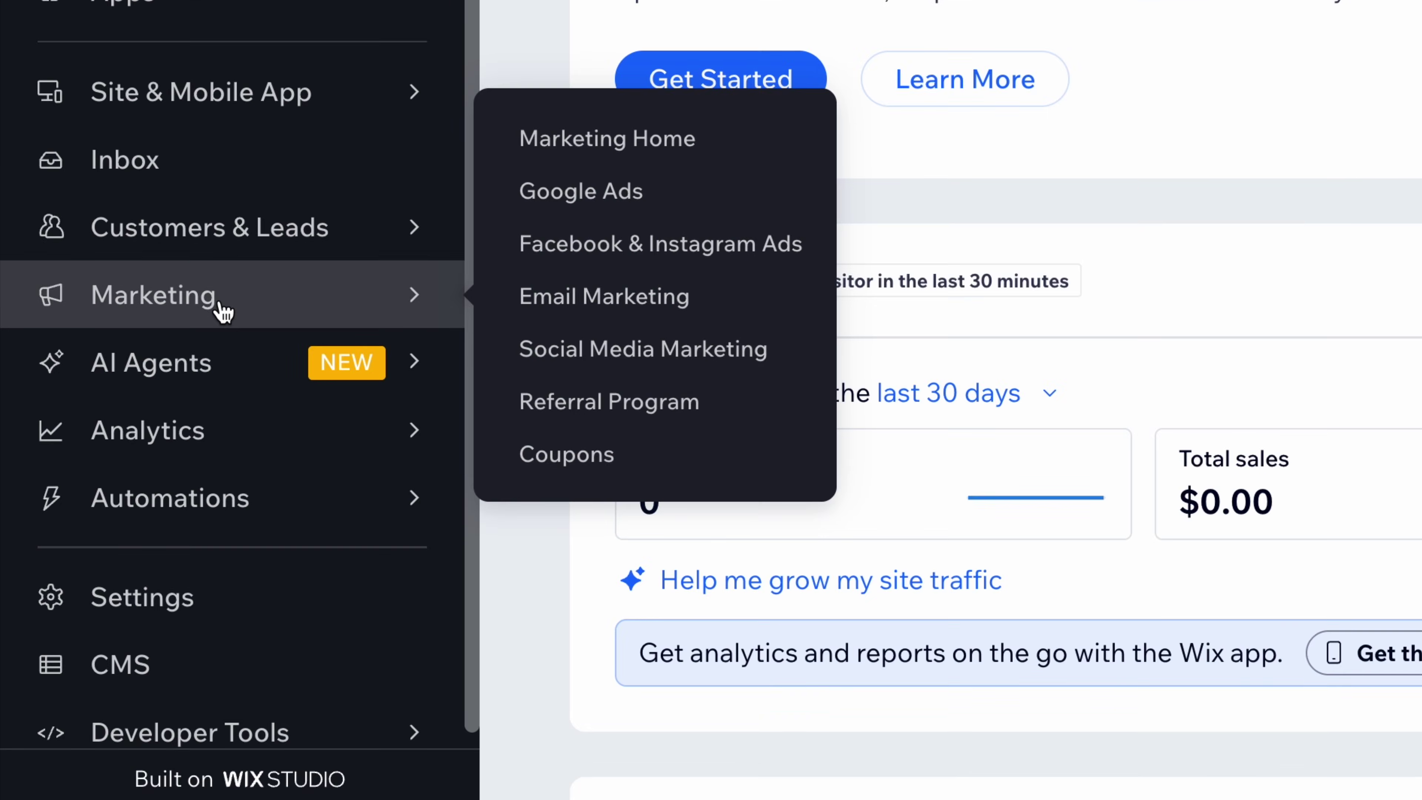
In Email Marketing, give the AI a prompt announcing 2026 design consultation bookings and 1:1 calls
left_click(215, 307)
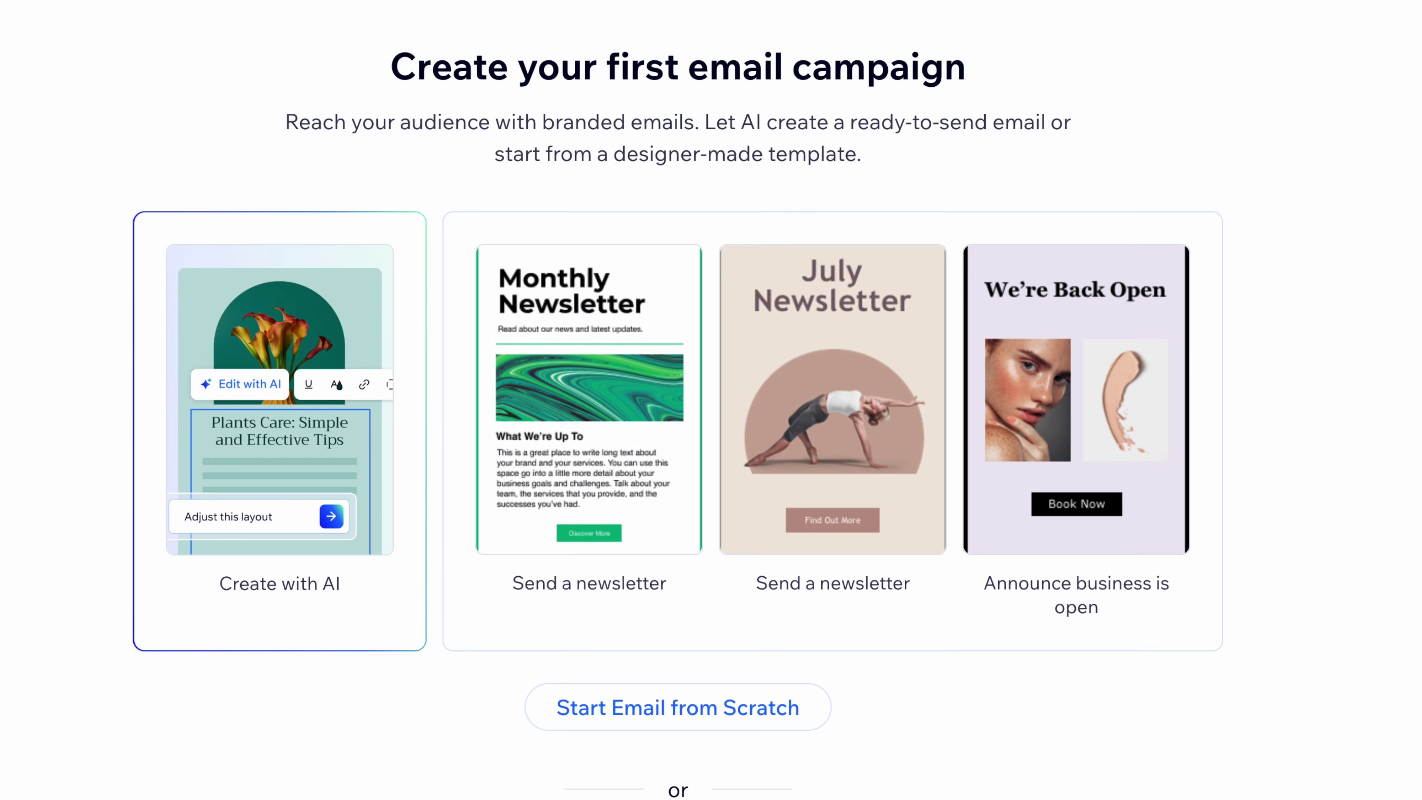
mouse_move(288, 420)
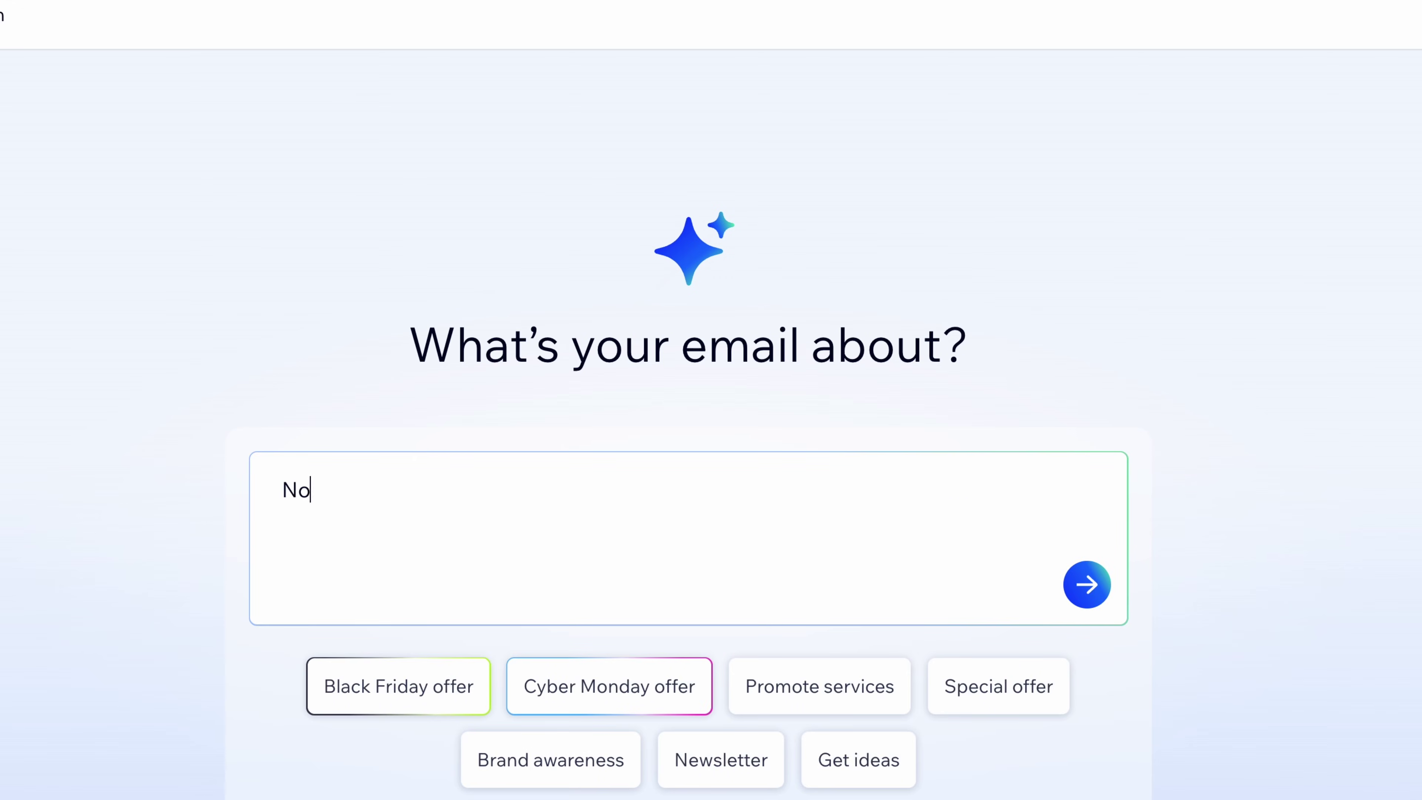
type("026. Schedule a")
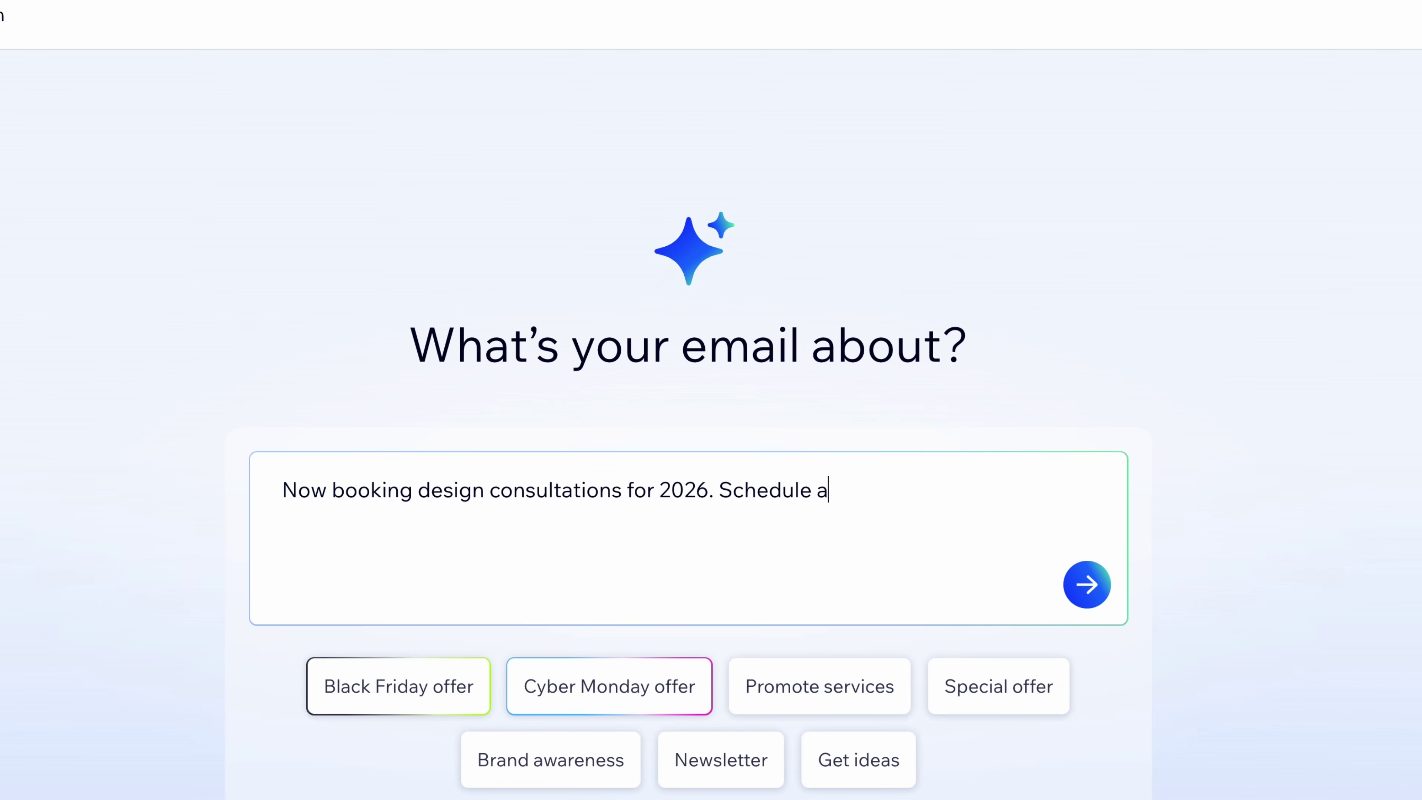
type(" 1:1 call to explore your next landscaping project.")
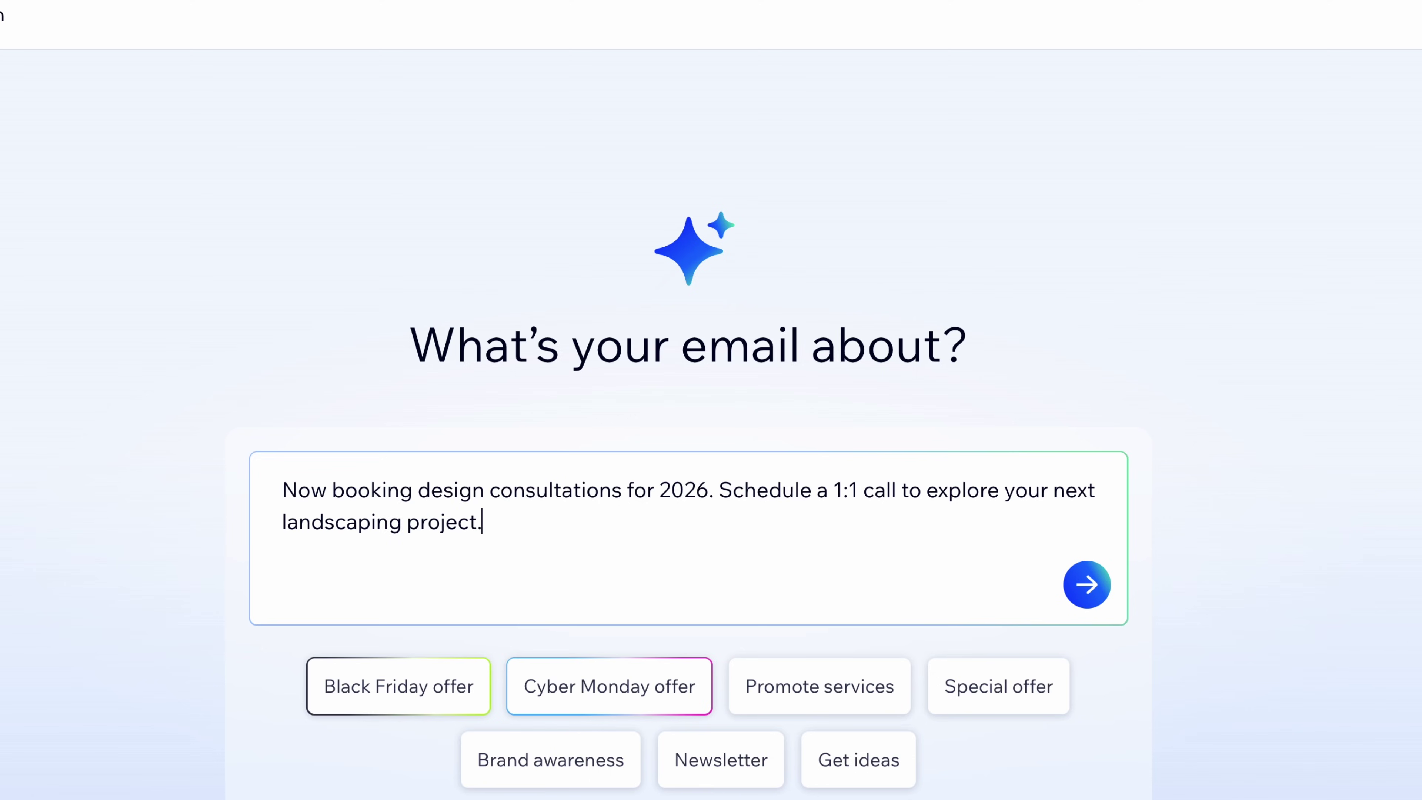
left_click(1087, 598)
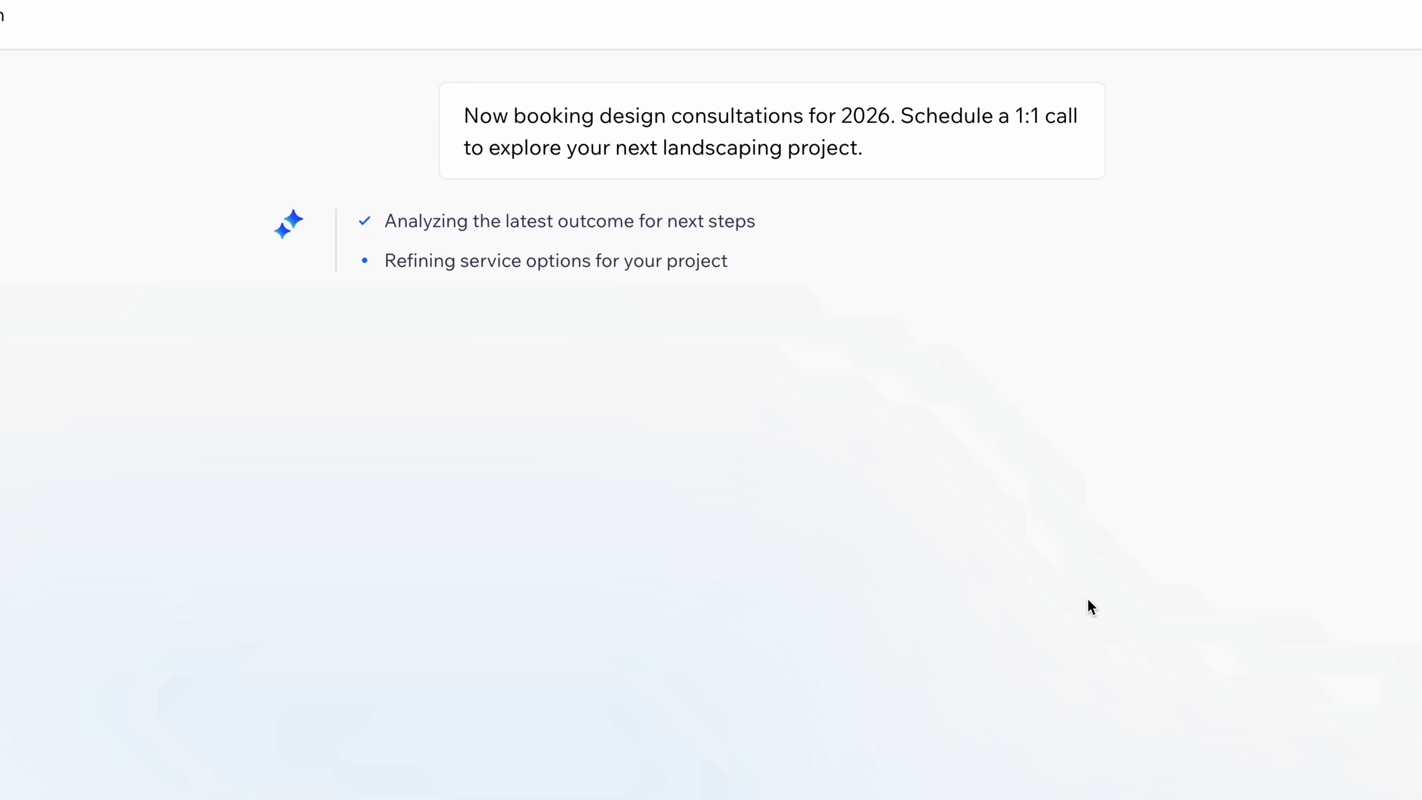
Feature the Initial Design Consultation service and approve the brief with 'It looks great!'
left_click(736, 379)
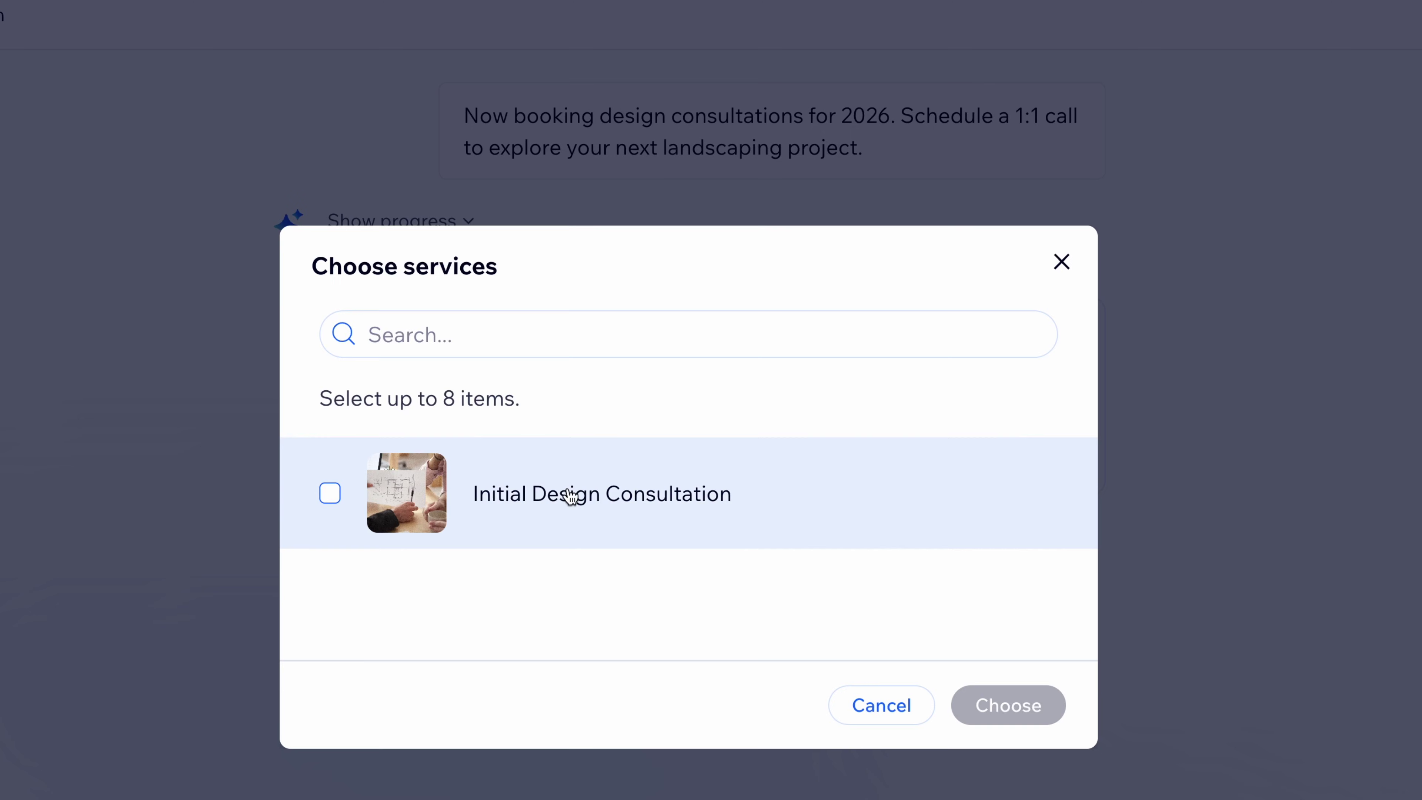
left_click(572, 493)
left_click(1021, 714)
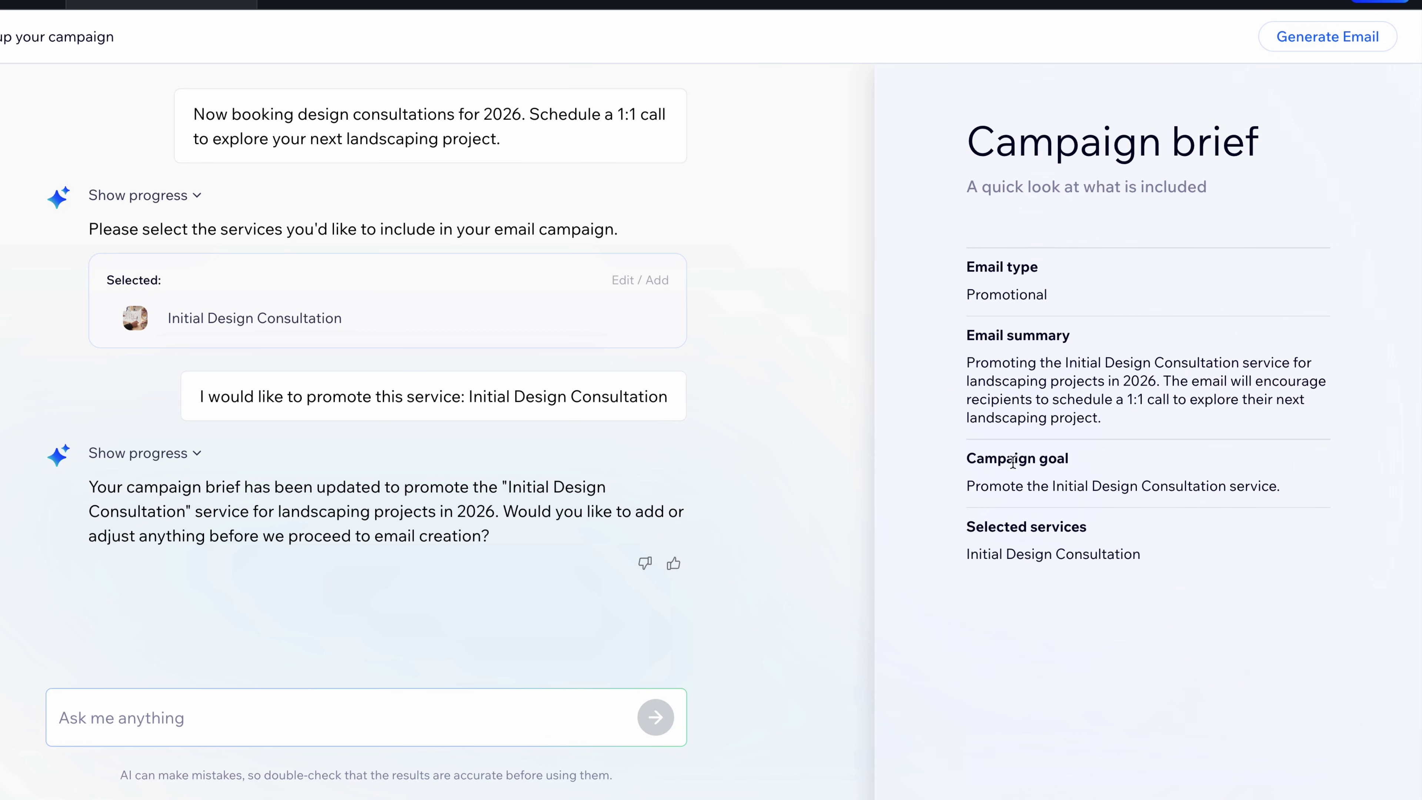
left_click(574, 708)
type("It looks great")
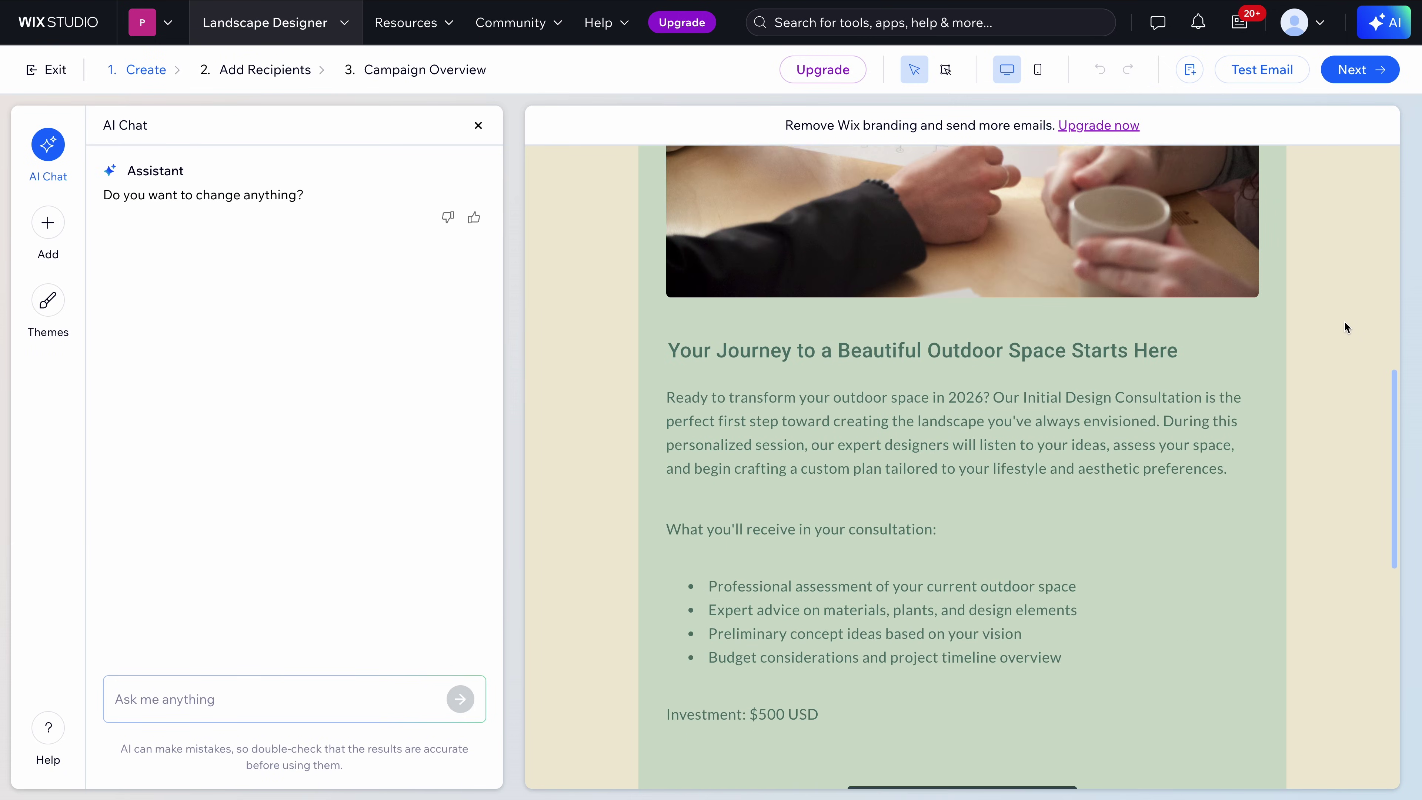
Review the generated consultation email preview, then advance to 2. Add Recipients
scroll(1344, 322, "down", 8)
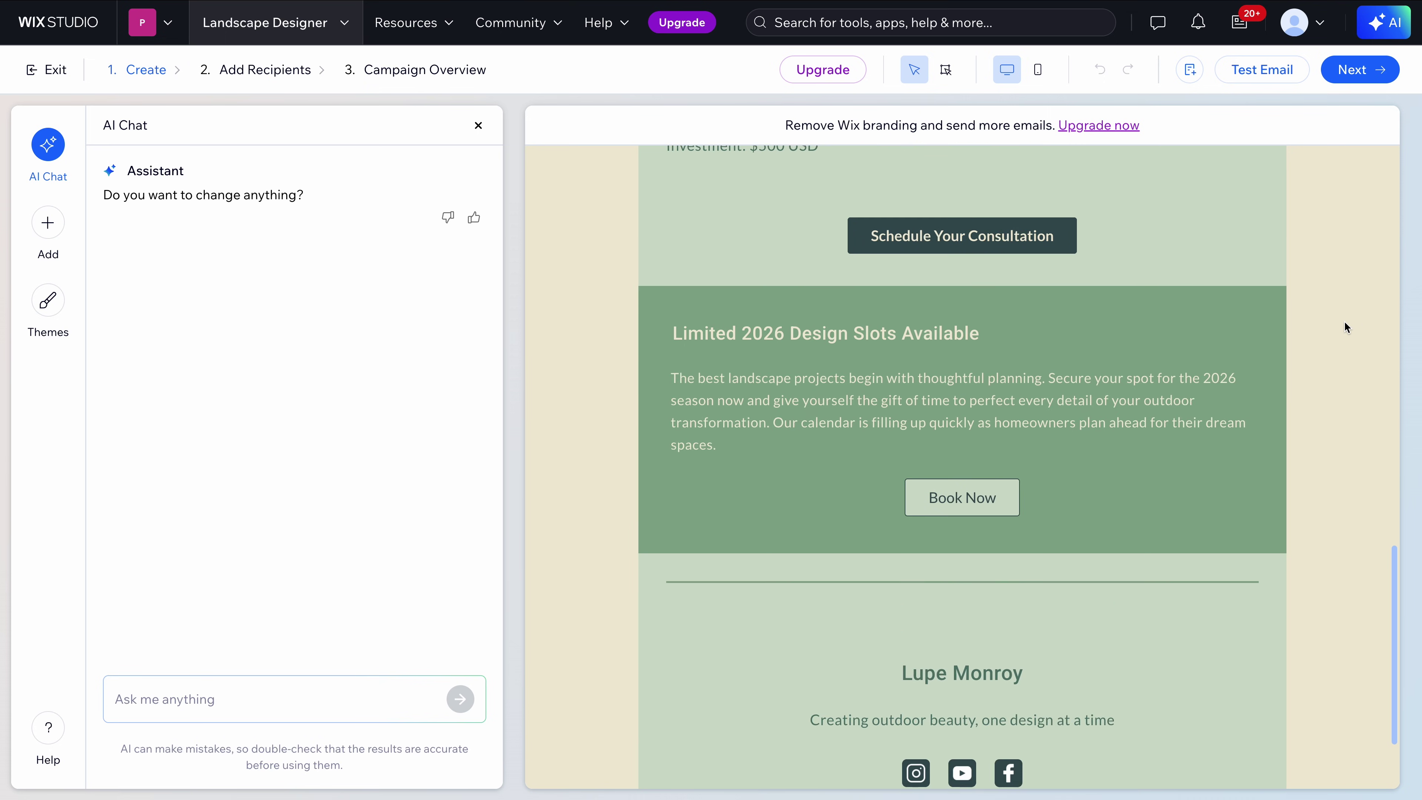
scroll(1344, 323, "down", 2)
scroll(1344, 323, "up", 5)
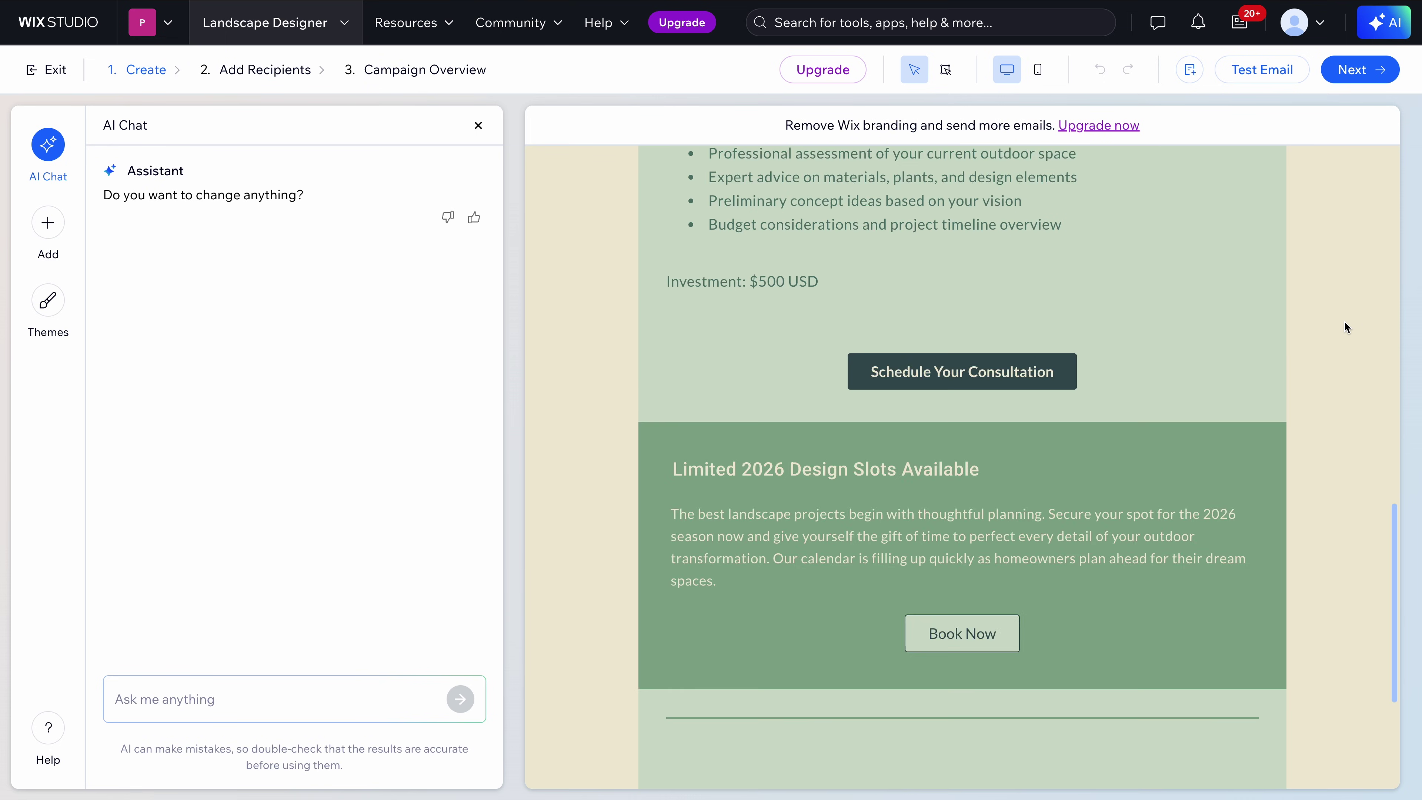
scroll(1344, 322, "up", 10)
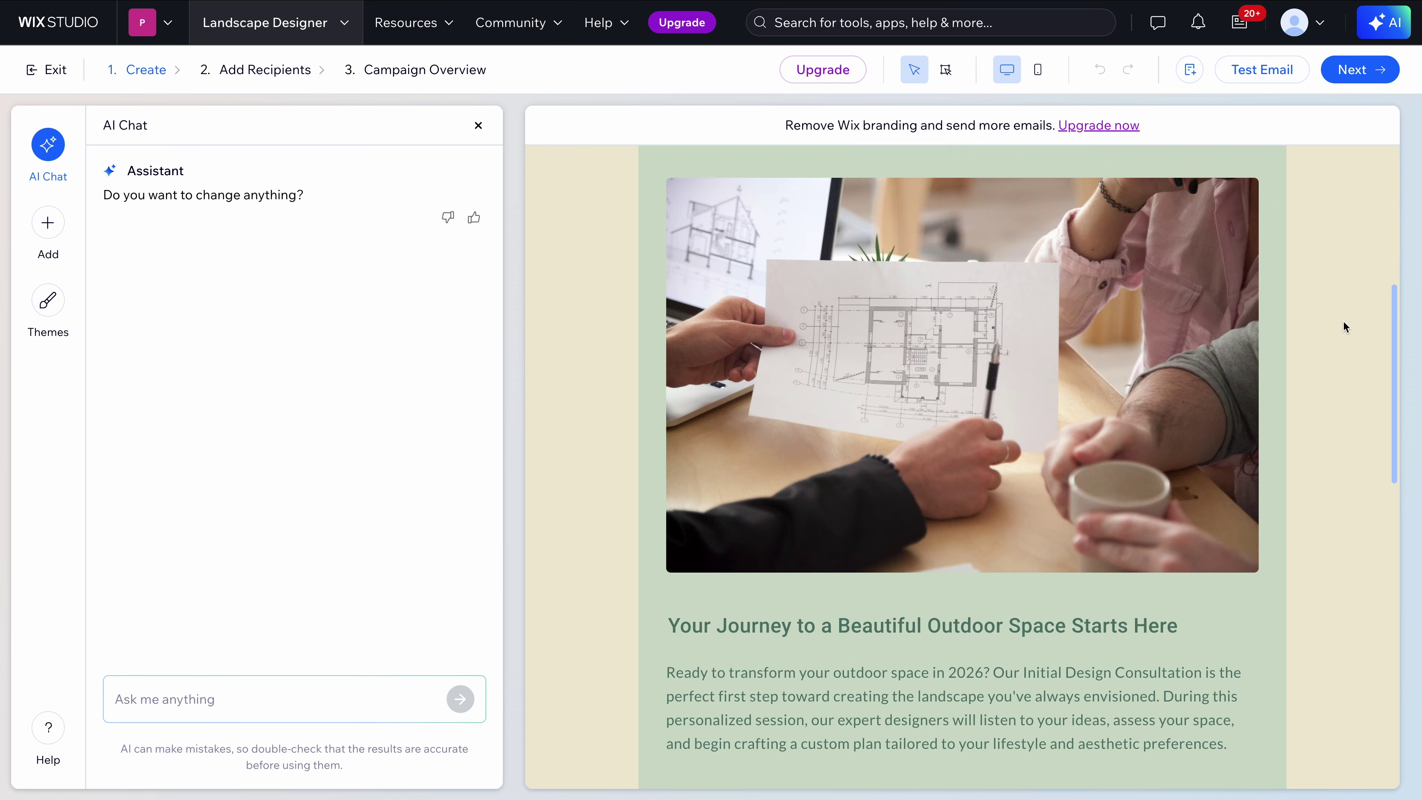
scroll(1342, 320, "up", 5)
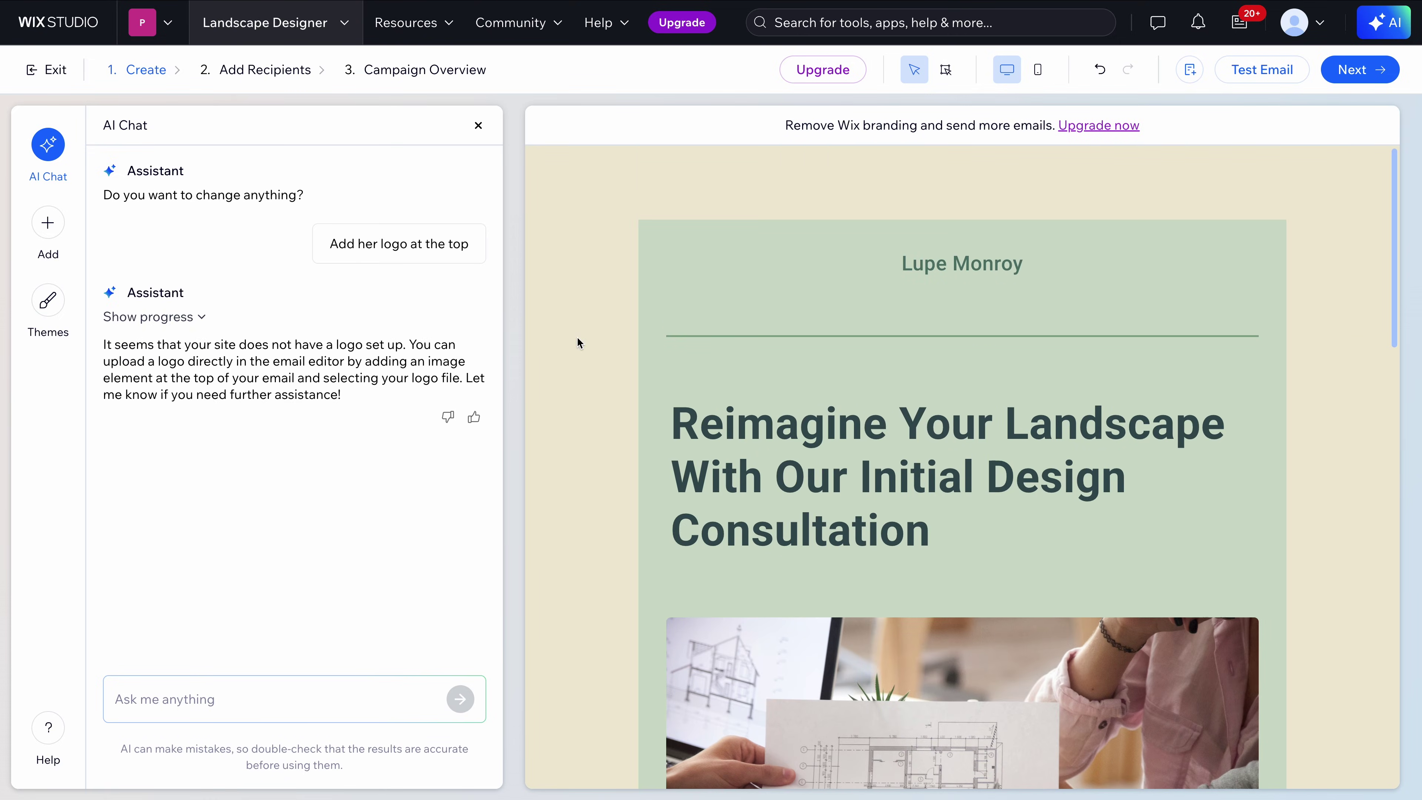
left_click(1361, 68)
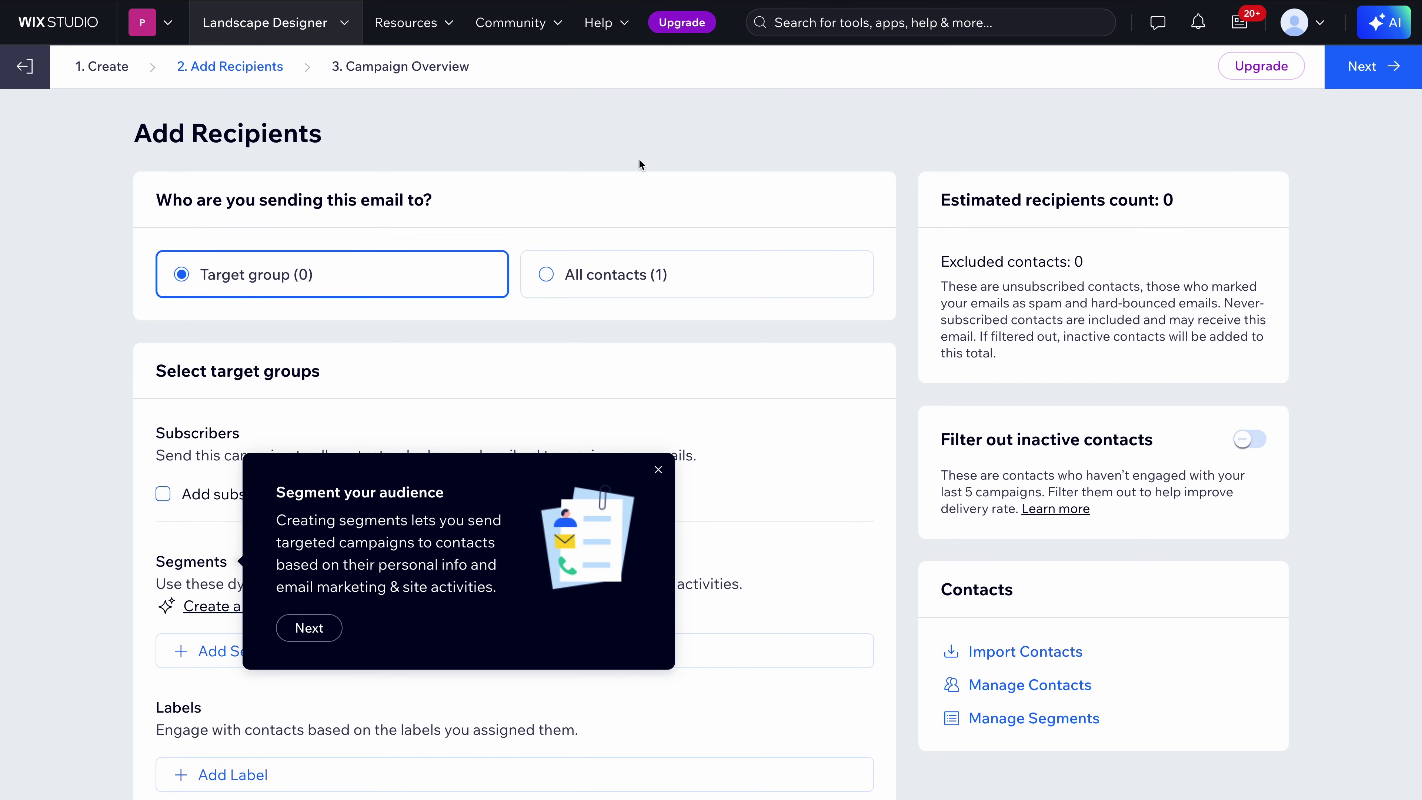
Target All contacts and advance the campaign to its Campaign Overview step
left_click(599, 275)
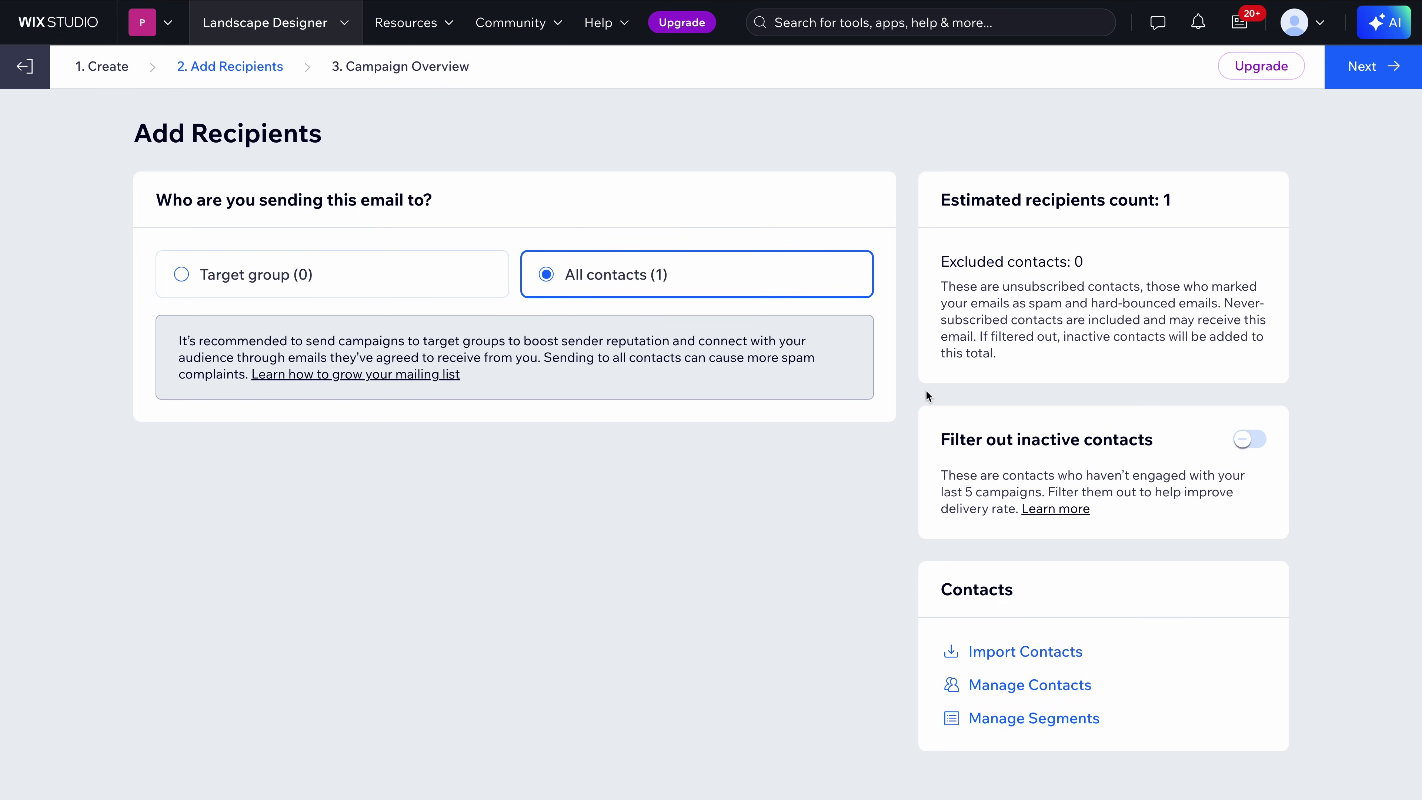
left_click(1329, 81)
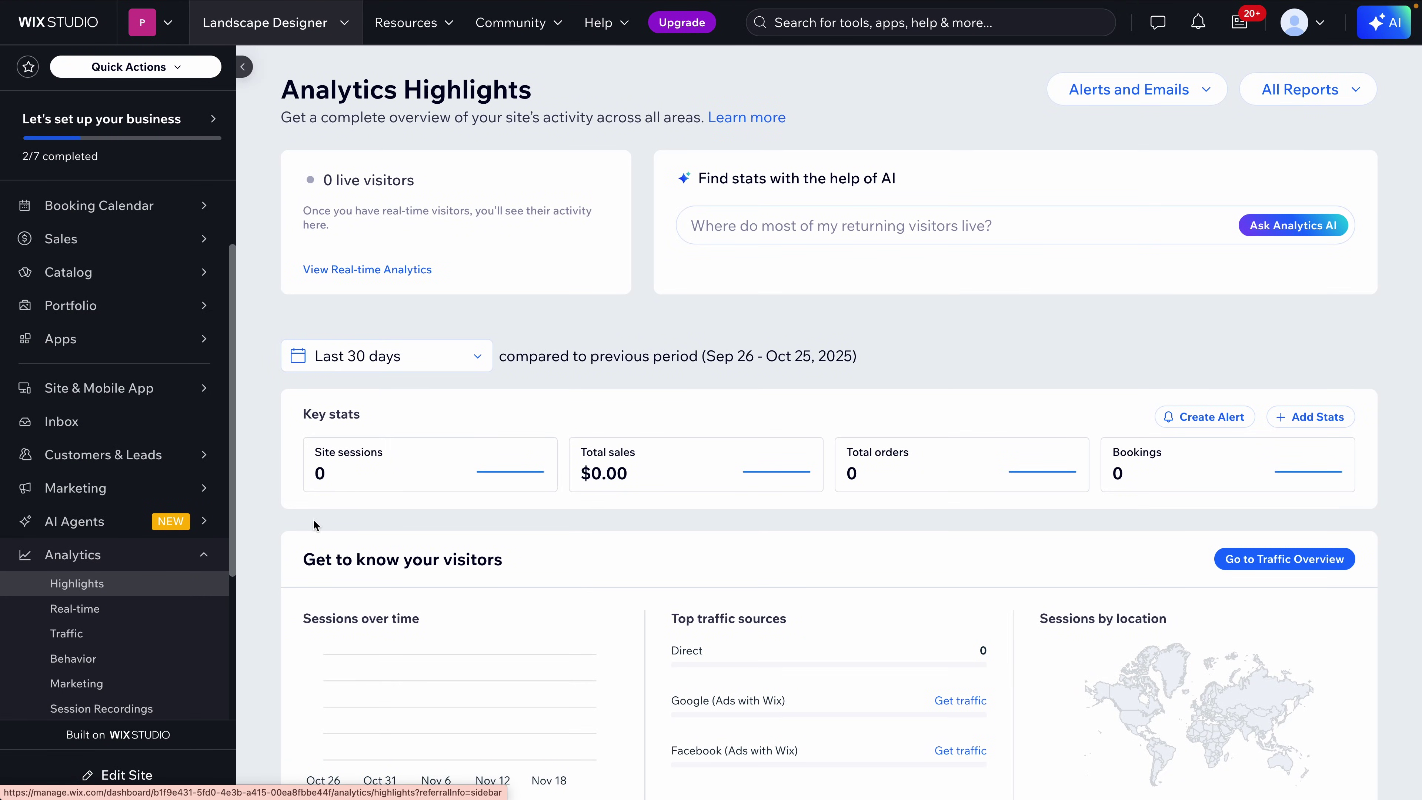
Scroll through the Analytics Highlights visitor, engagement and marketing performance sections
scroll(261, 414, "down", 3)
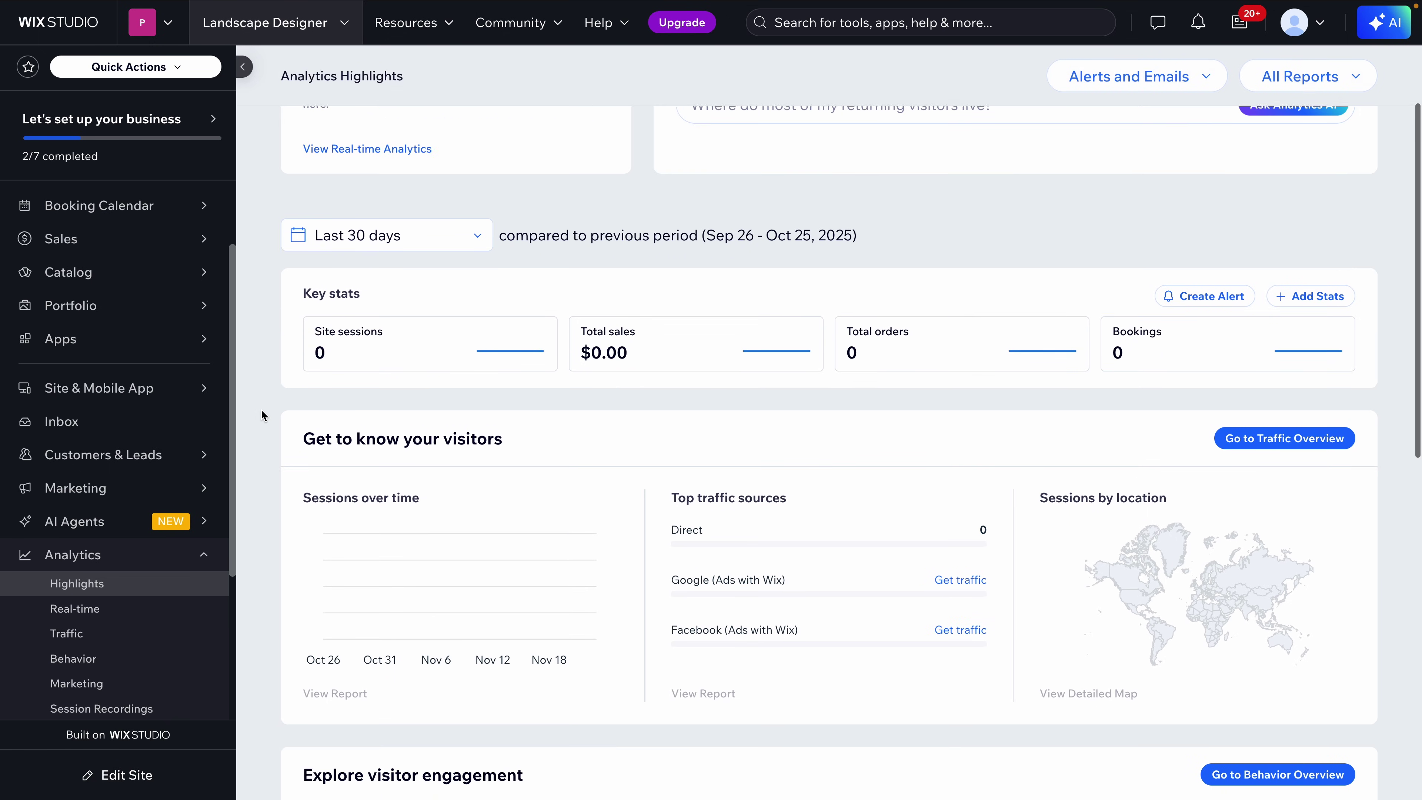
scroll(261, 414, "up", 3)
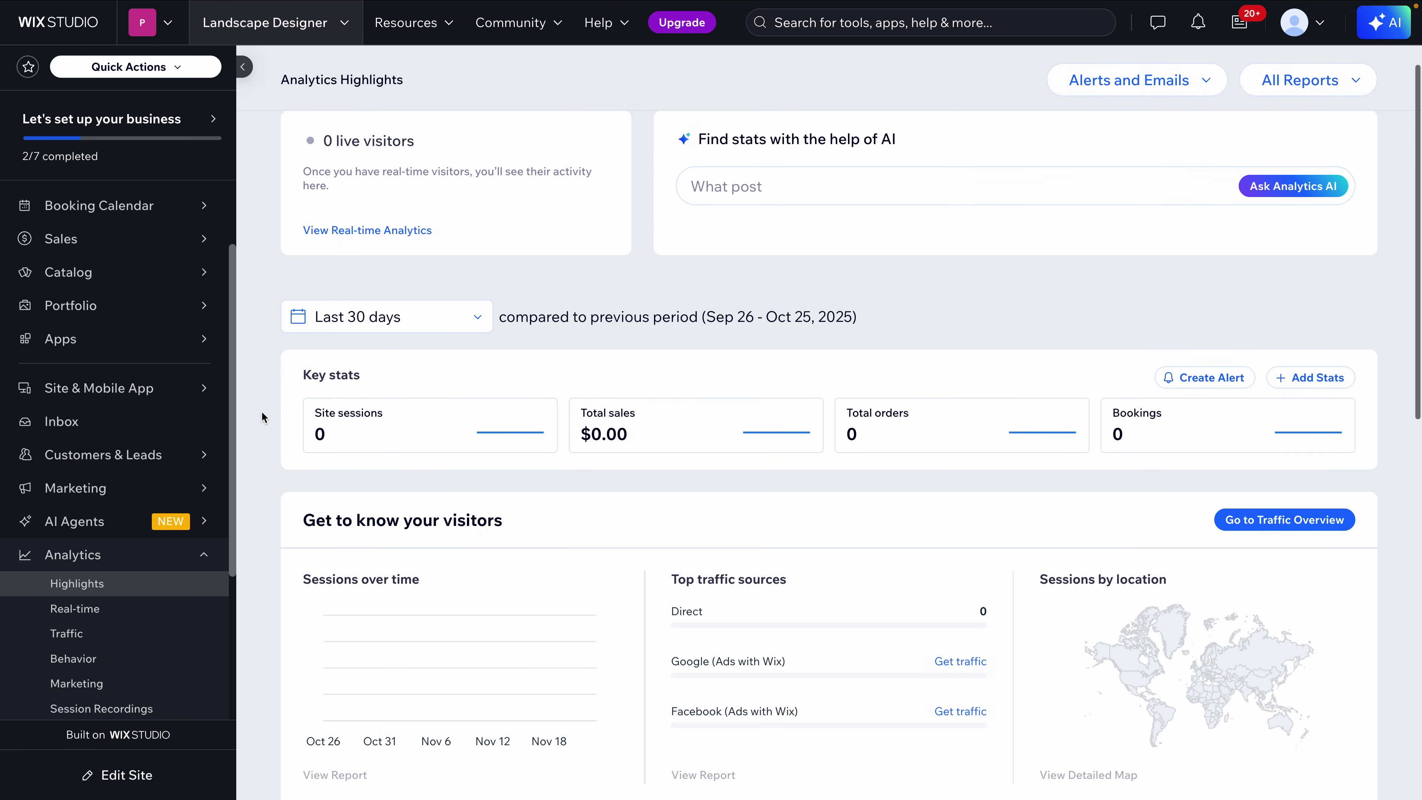
scroll(1075, 358, "down", 7)
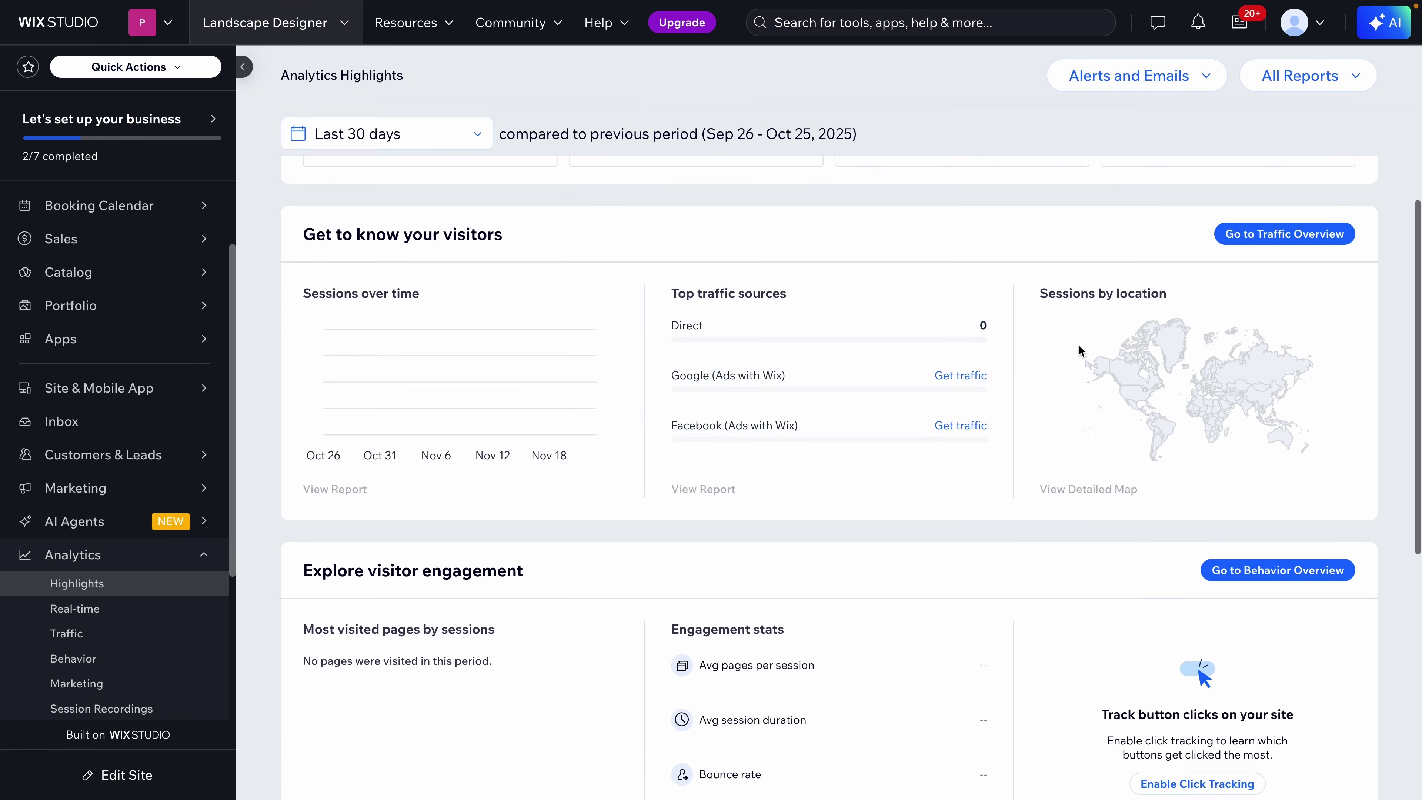
scroll(1064, 402, "down", 6)
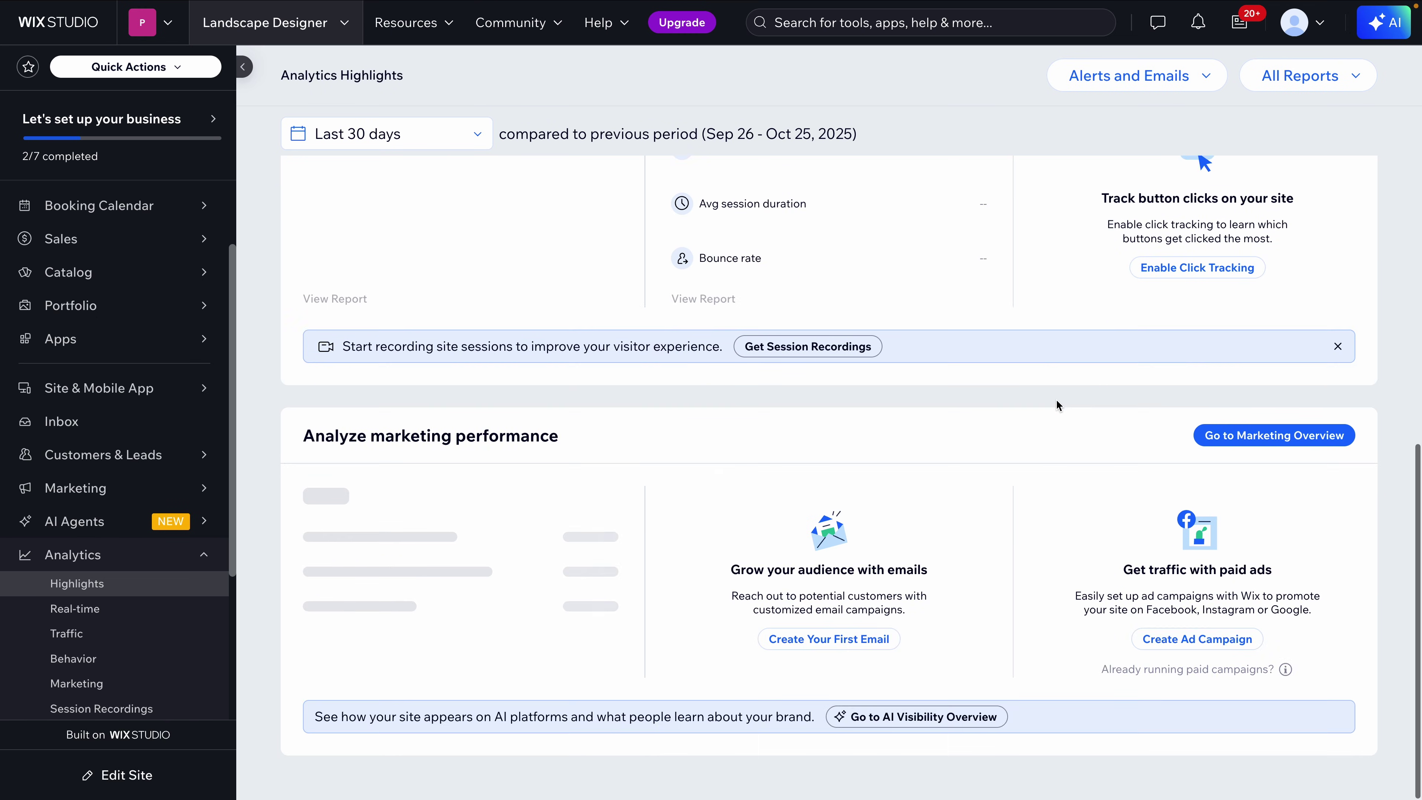
scroll(1055, 399, "up", 3)
scroll(1055, 398, "up", 9)
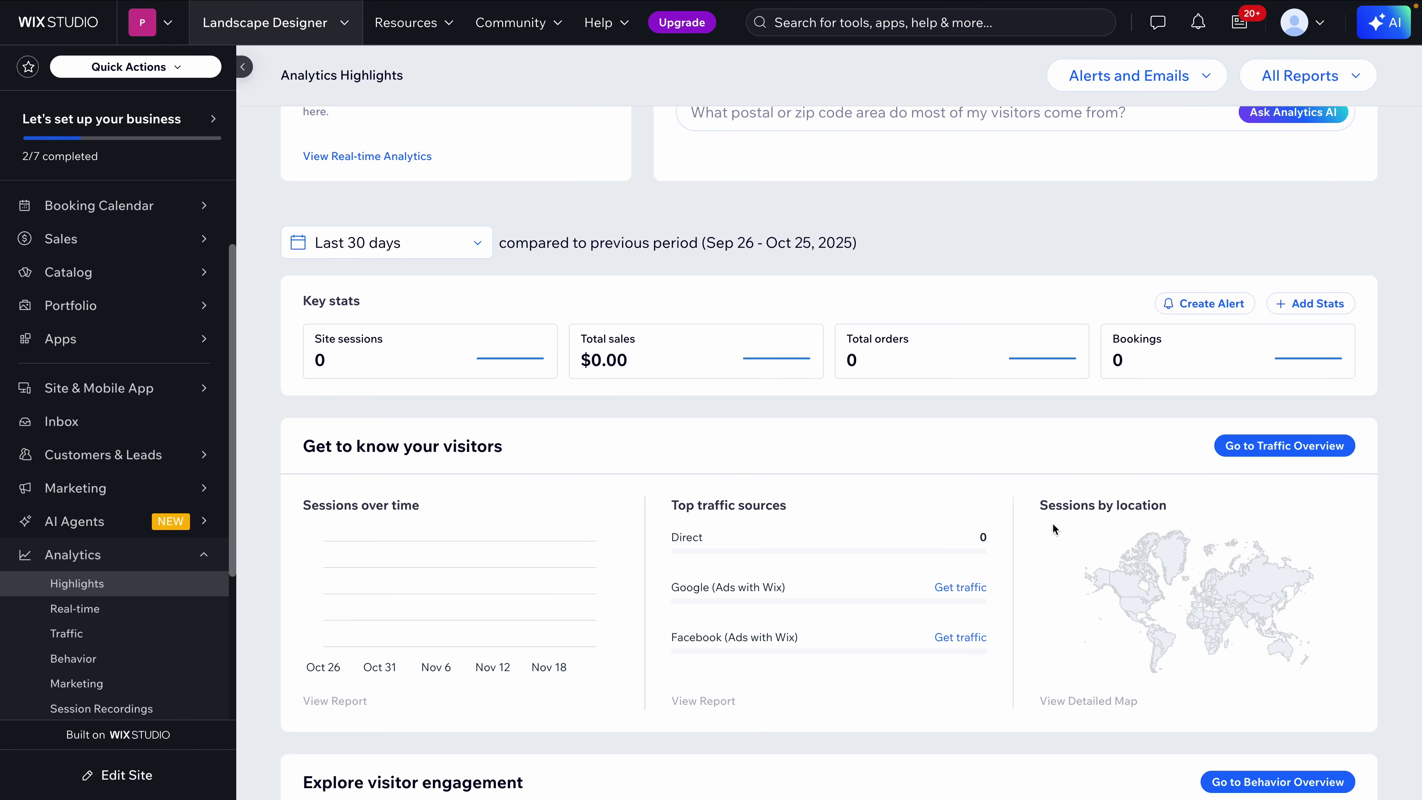
scroll(1071, 531, "up", 2)
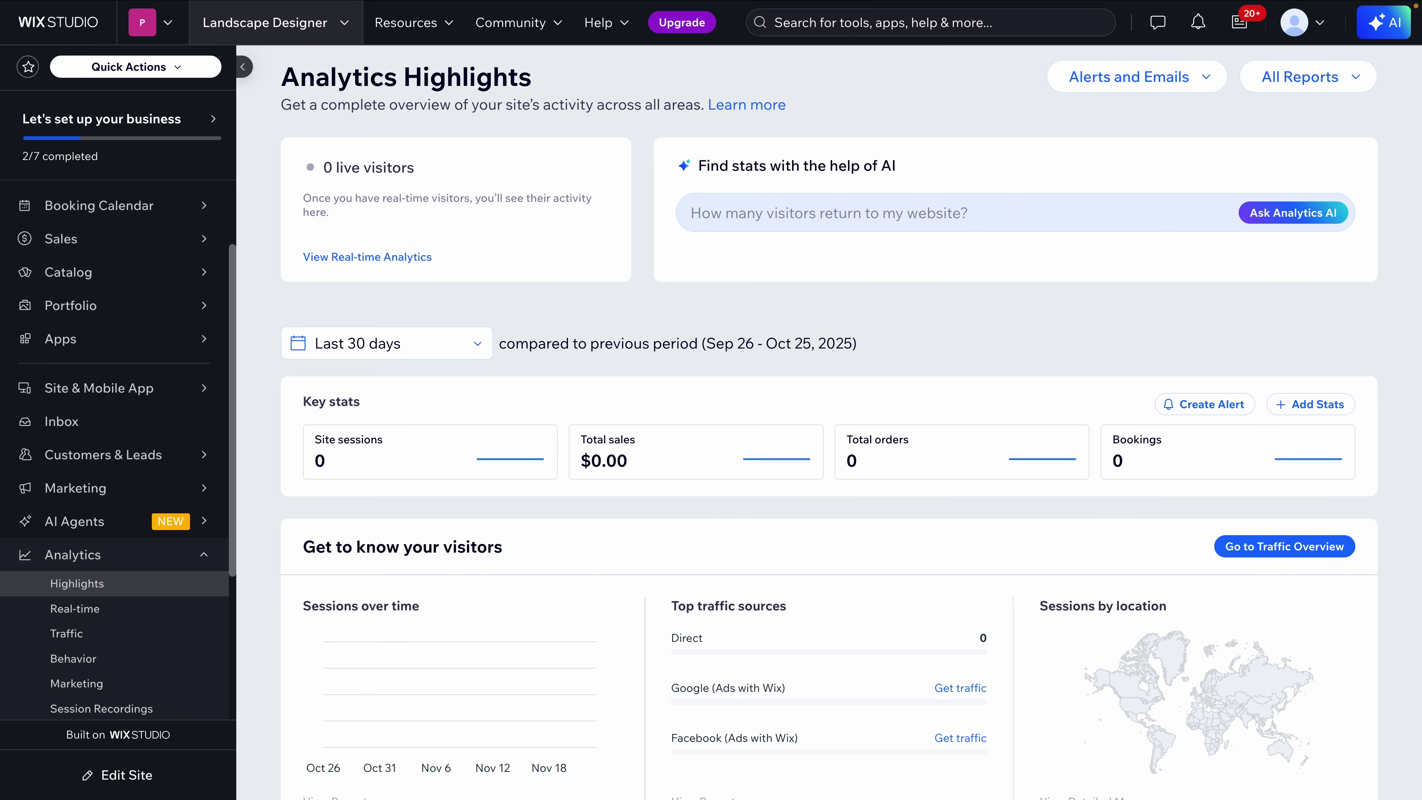
scroll(1027, 274, "up", 1)
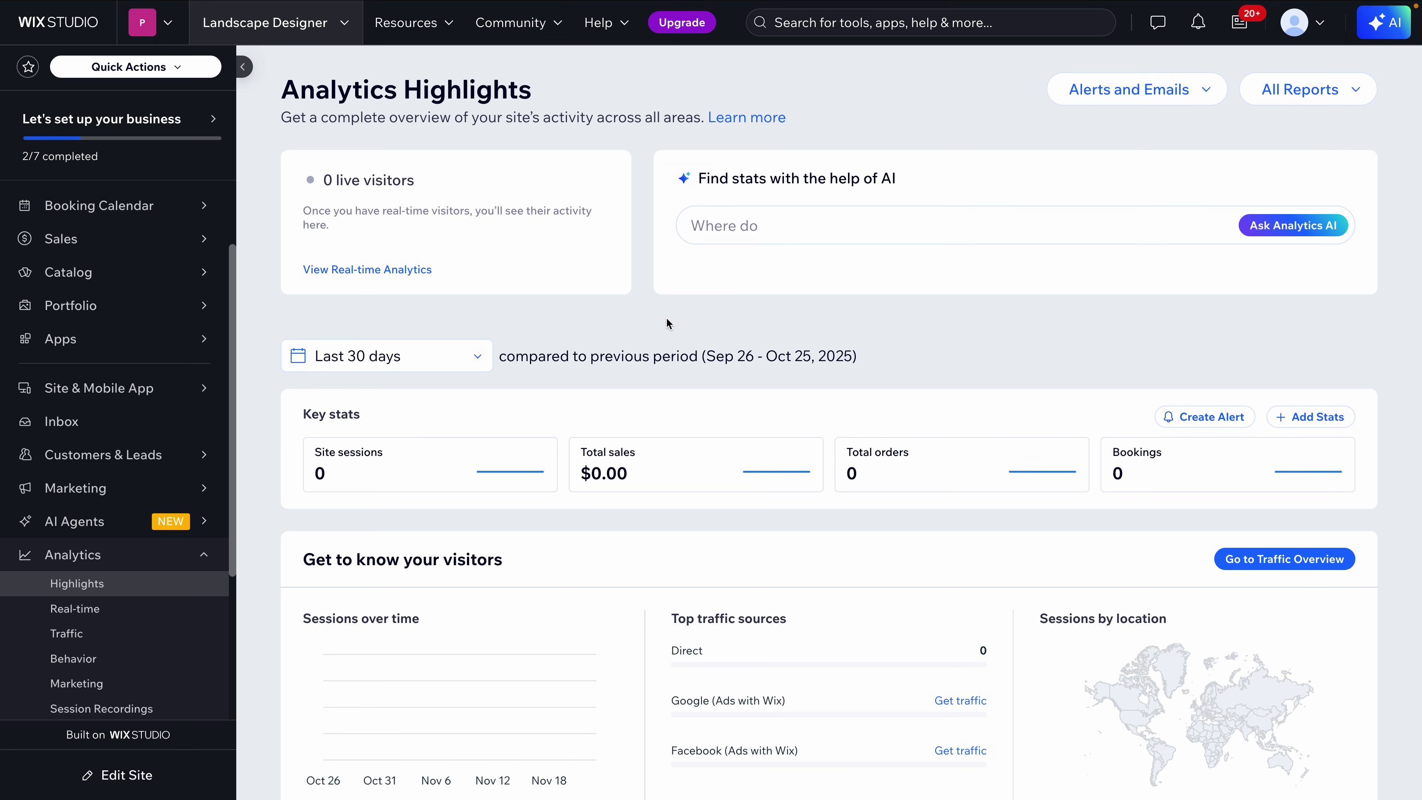
scroll(665, 317, "down", 10)
scroll(672, 318, "up", 10)
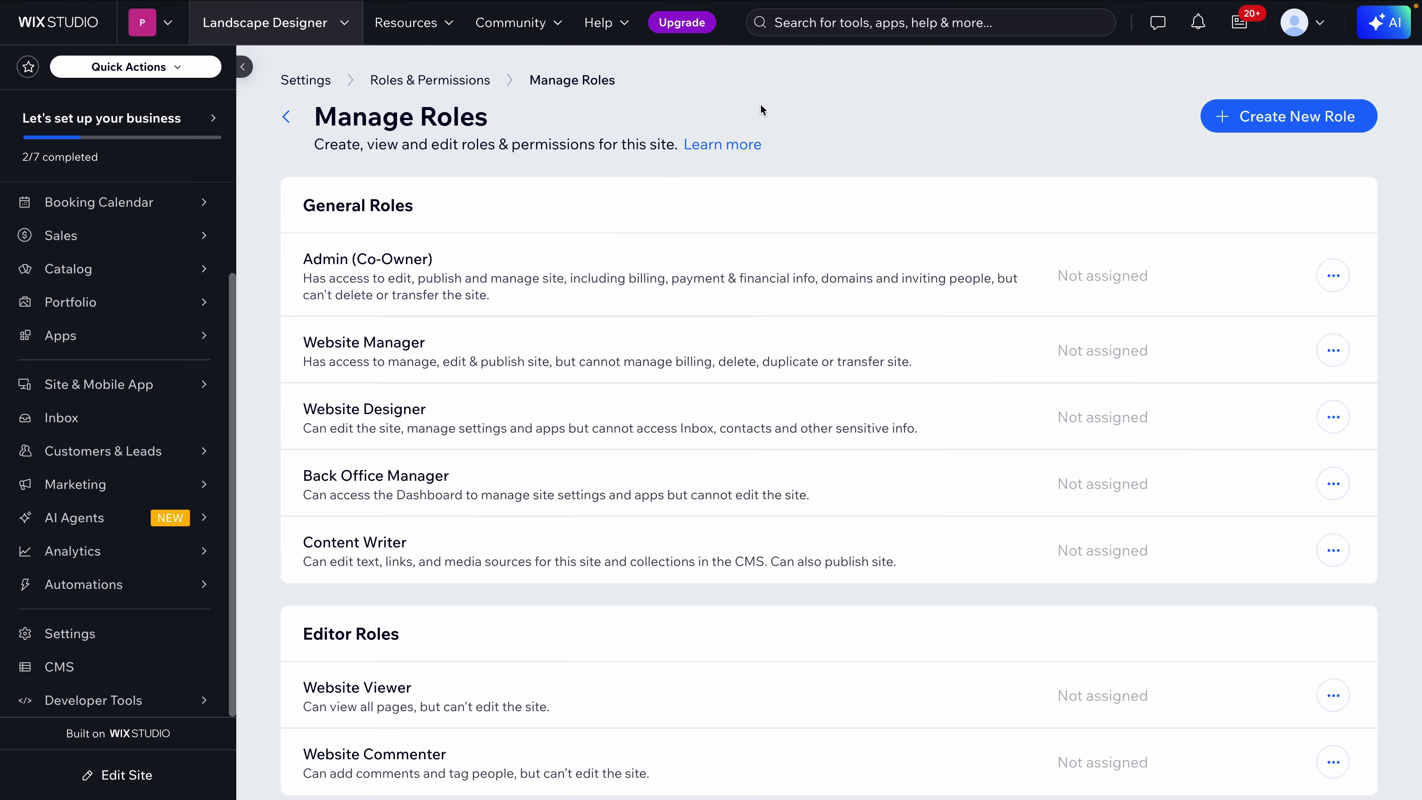
In Manage Roles, find Editor Roles and view the Website Viewer role's description and permissions
scroll(876, 197, "down", 3)
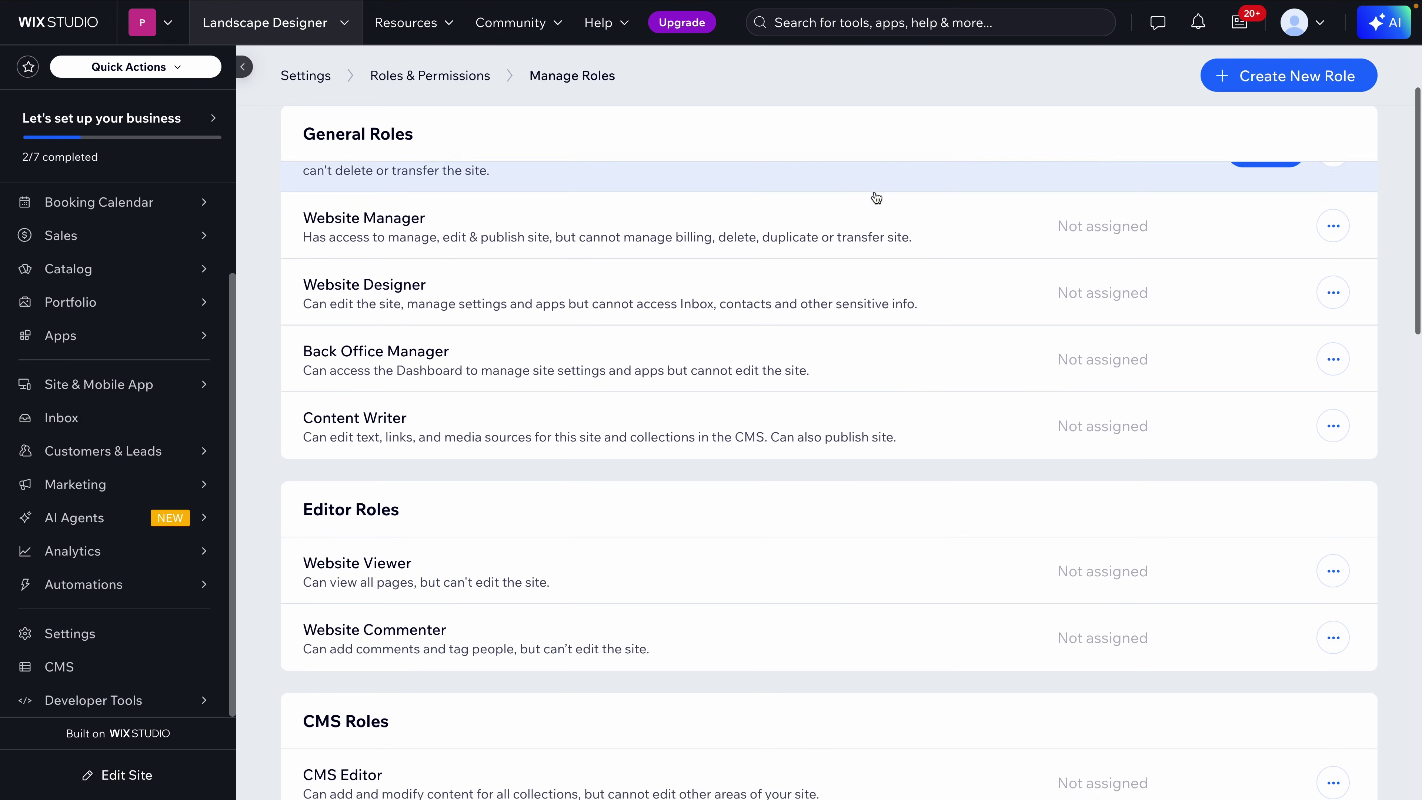
scroll(873, 197, "up", 2)
scroll(713, 157, "up", 1)
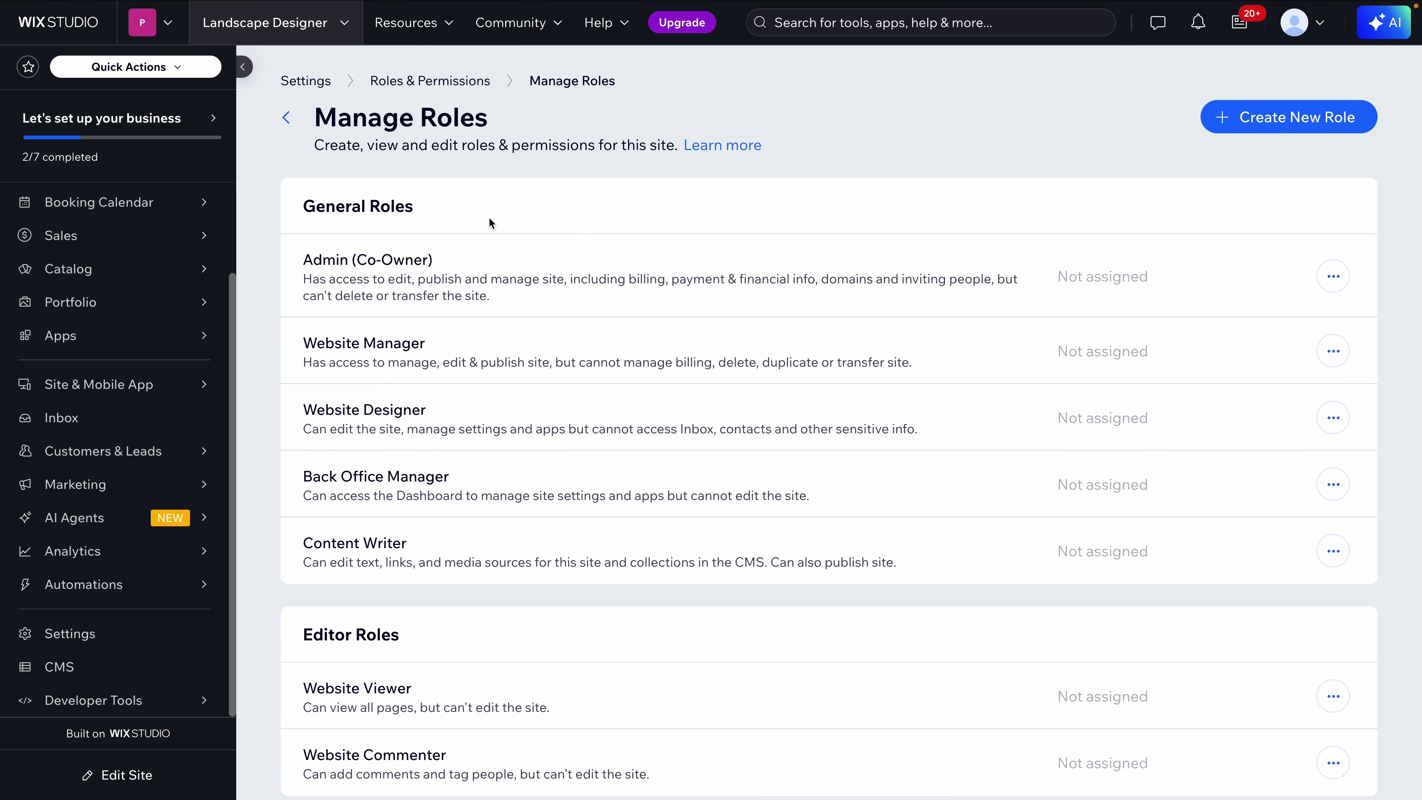
scroll(491, 223, "down", 2)
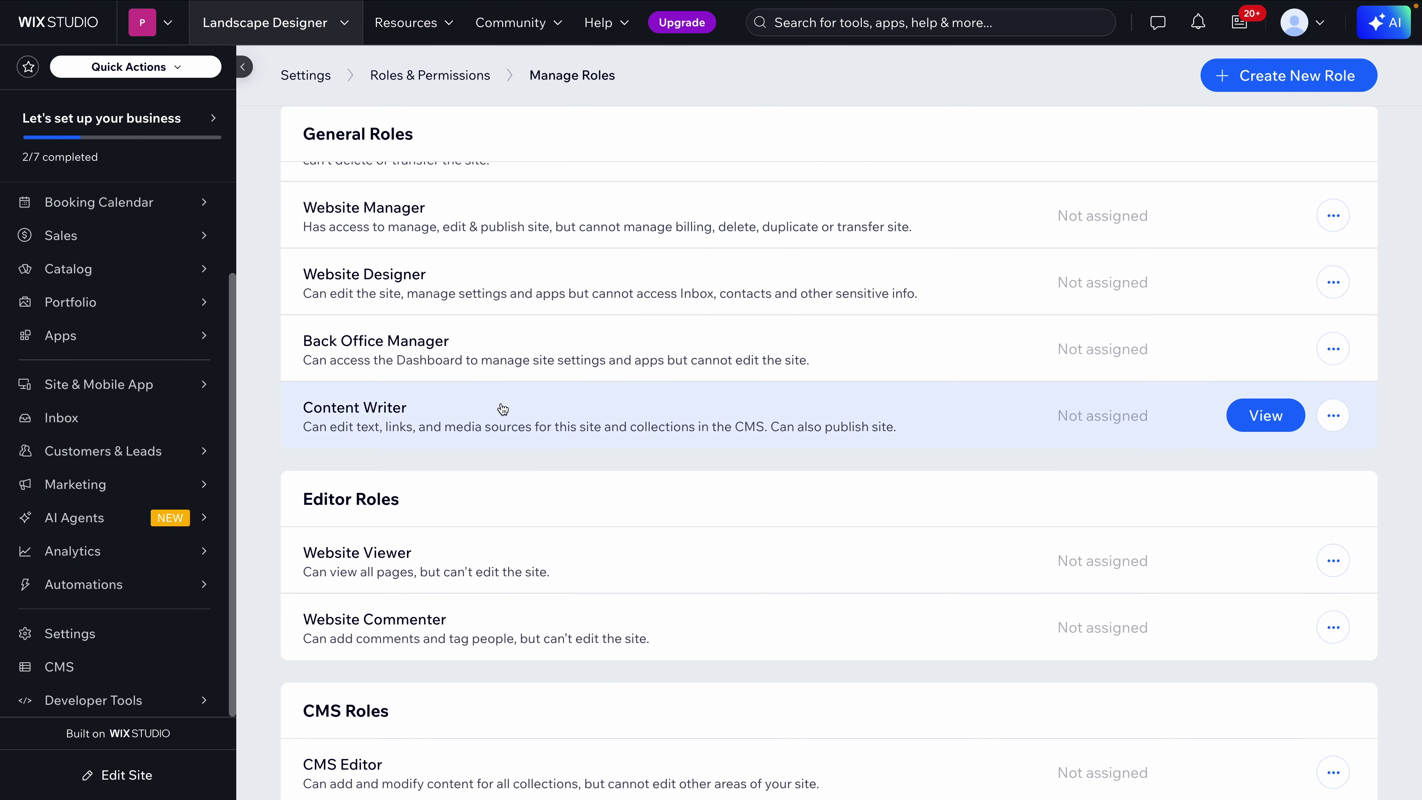
scroll(502, 411, "up", 2)
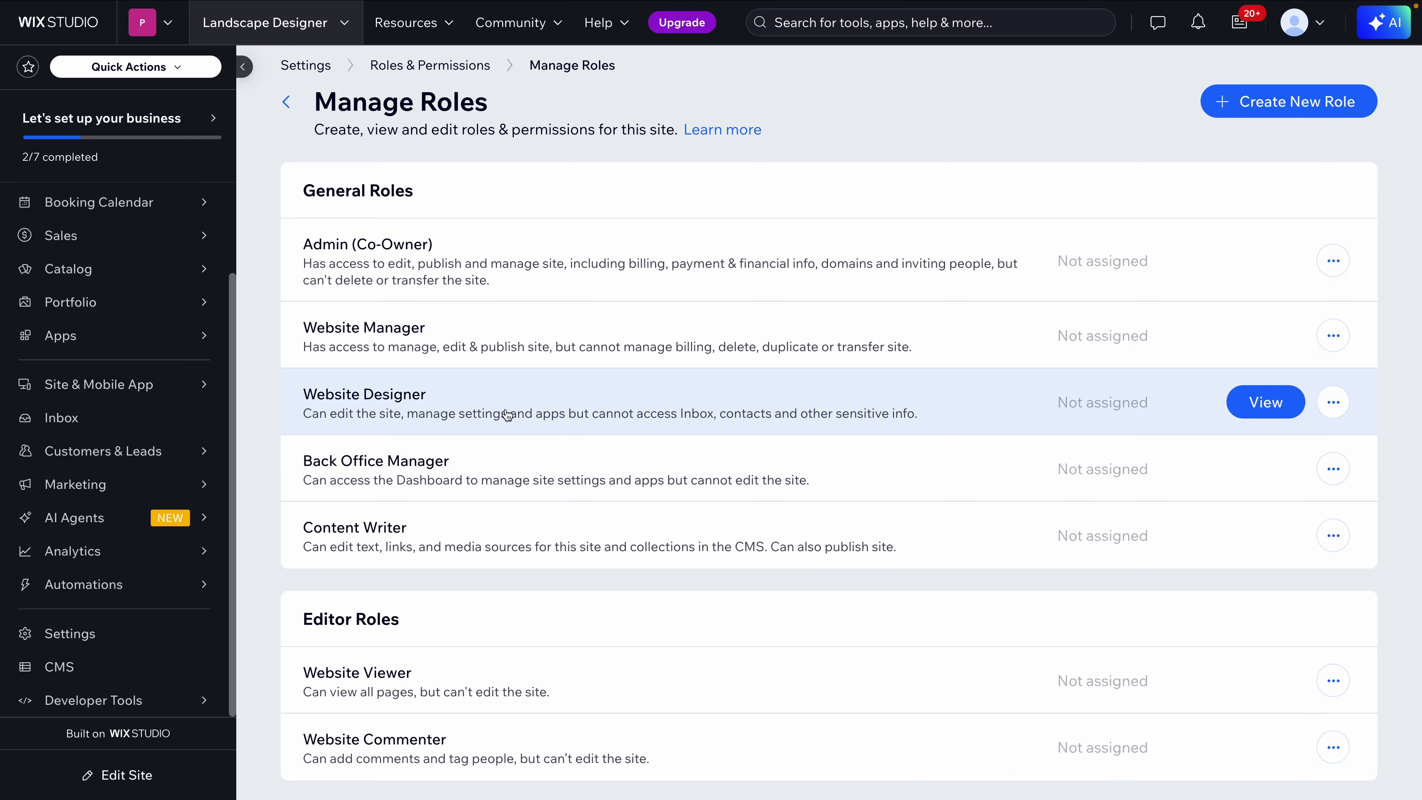
scroll(586, 434, "down", 4)
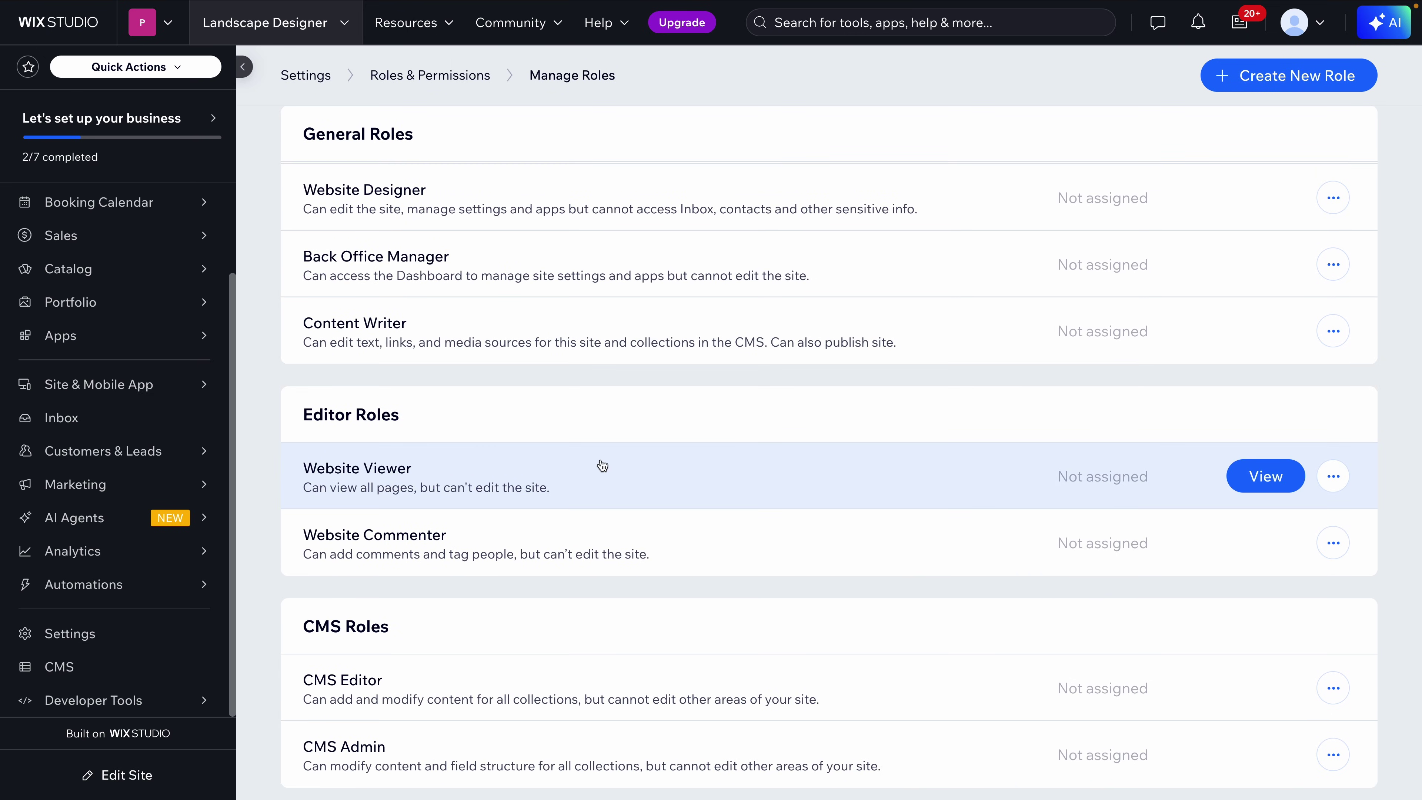
left_click(1260, 476)
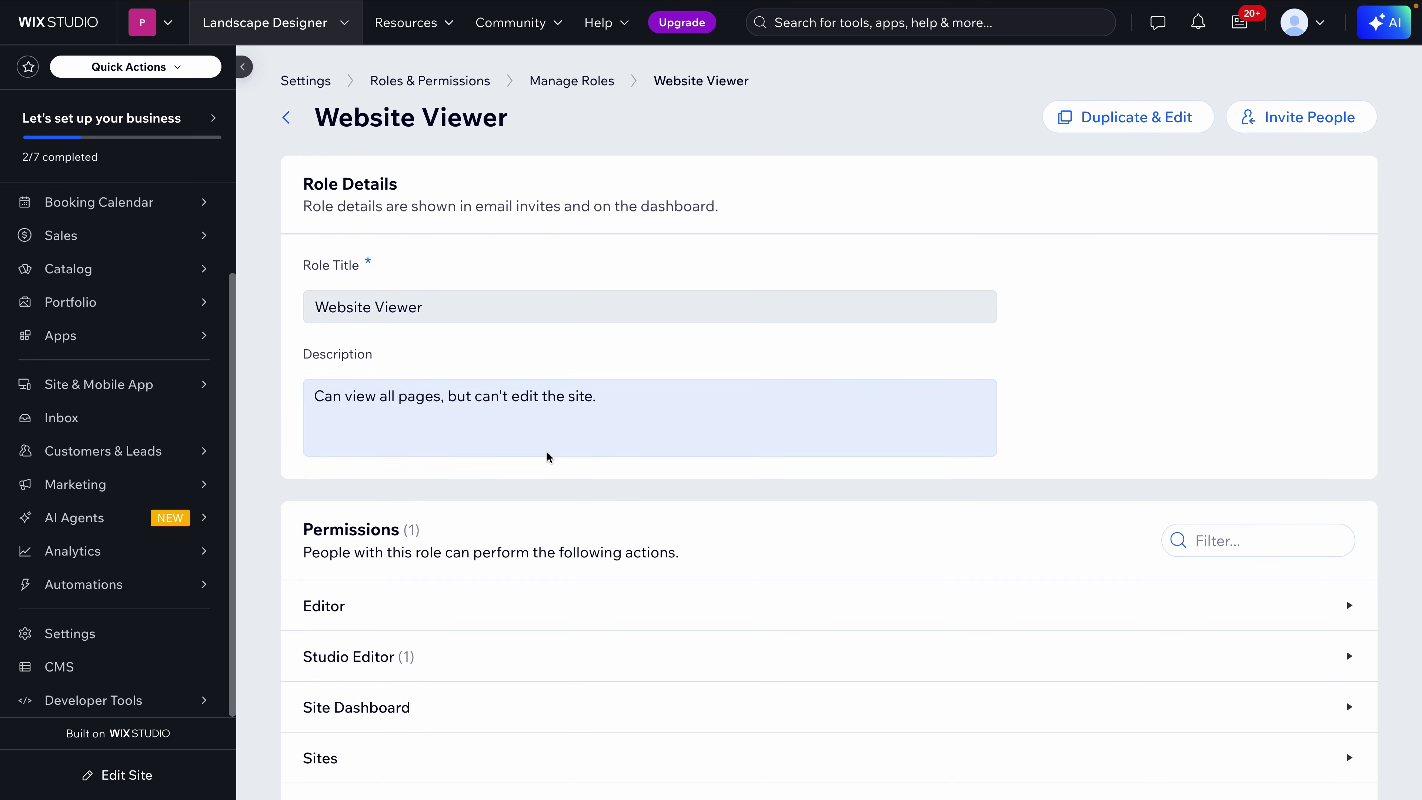
scroll(546, 465, "down", 5)
scroll(549, 463, "down", 7)
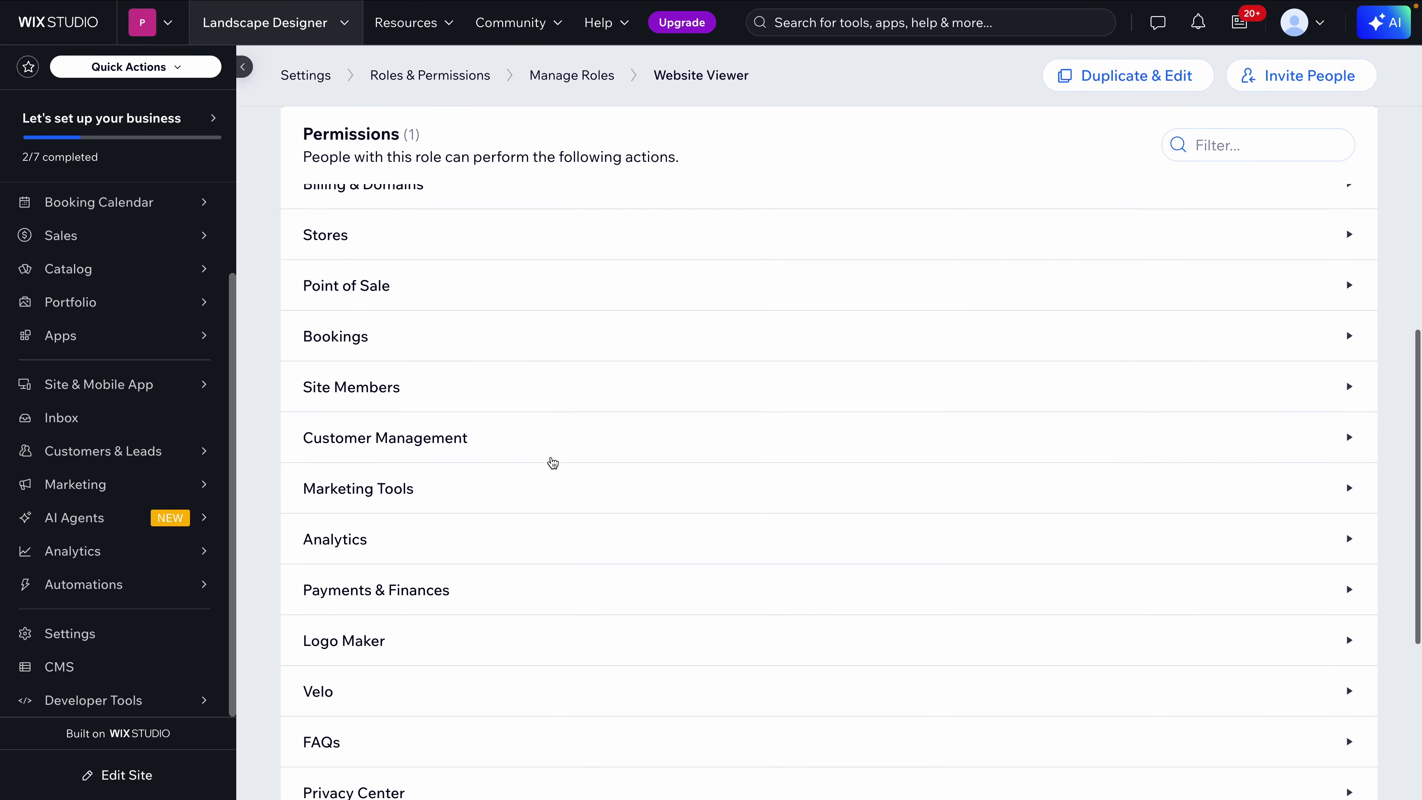
scroll(552, 463, "up", 12)
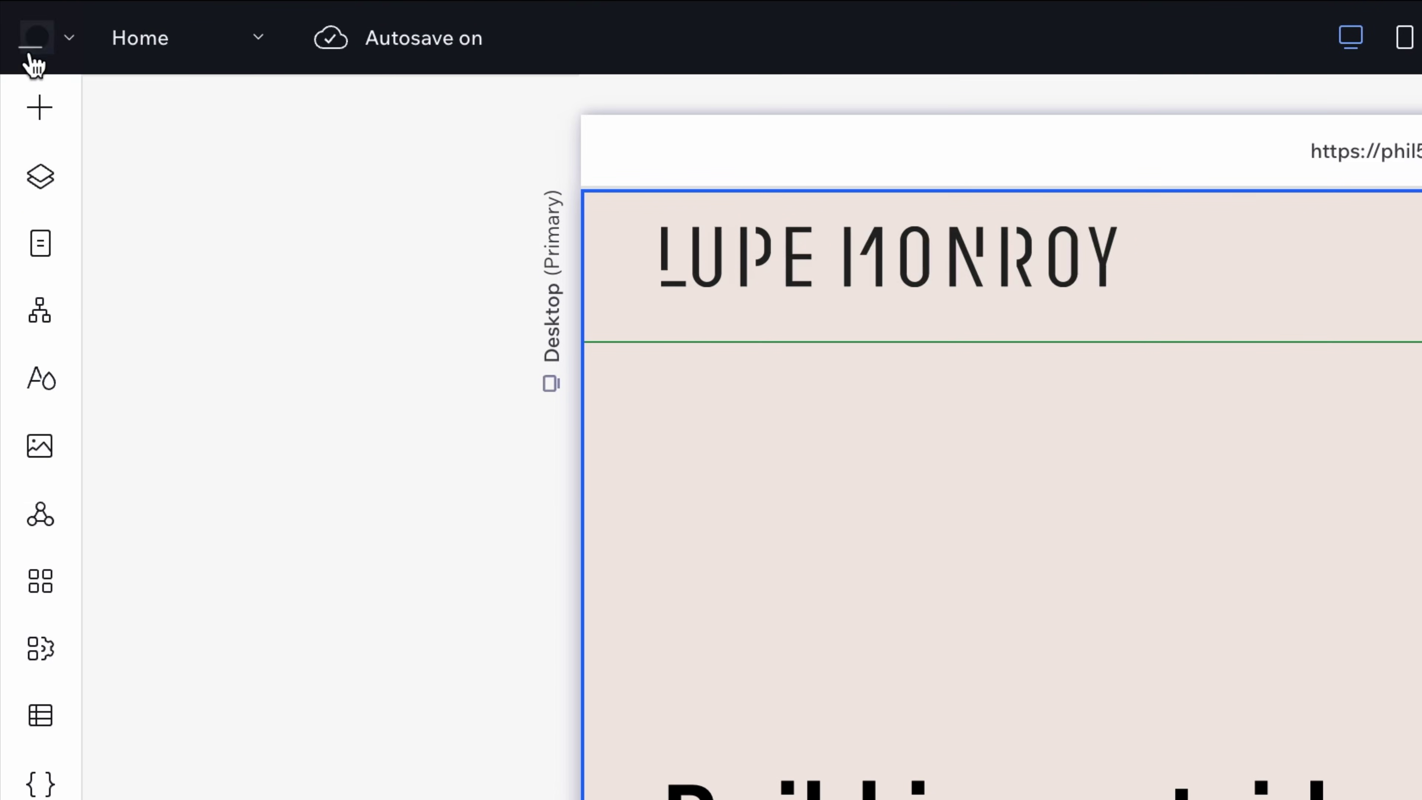
Copy the Get Client Feedback link and post a 'Looks great!' comment on the Build joy outside headline
left_click(14, 21)
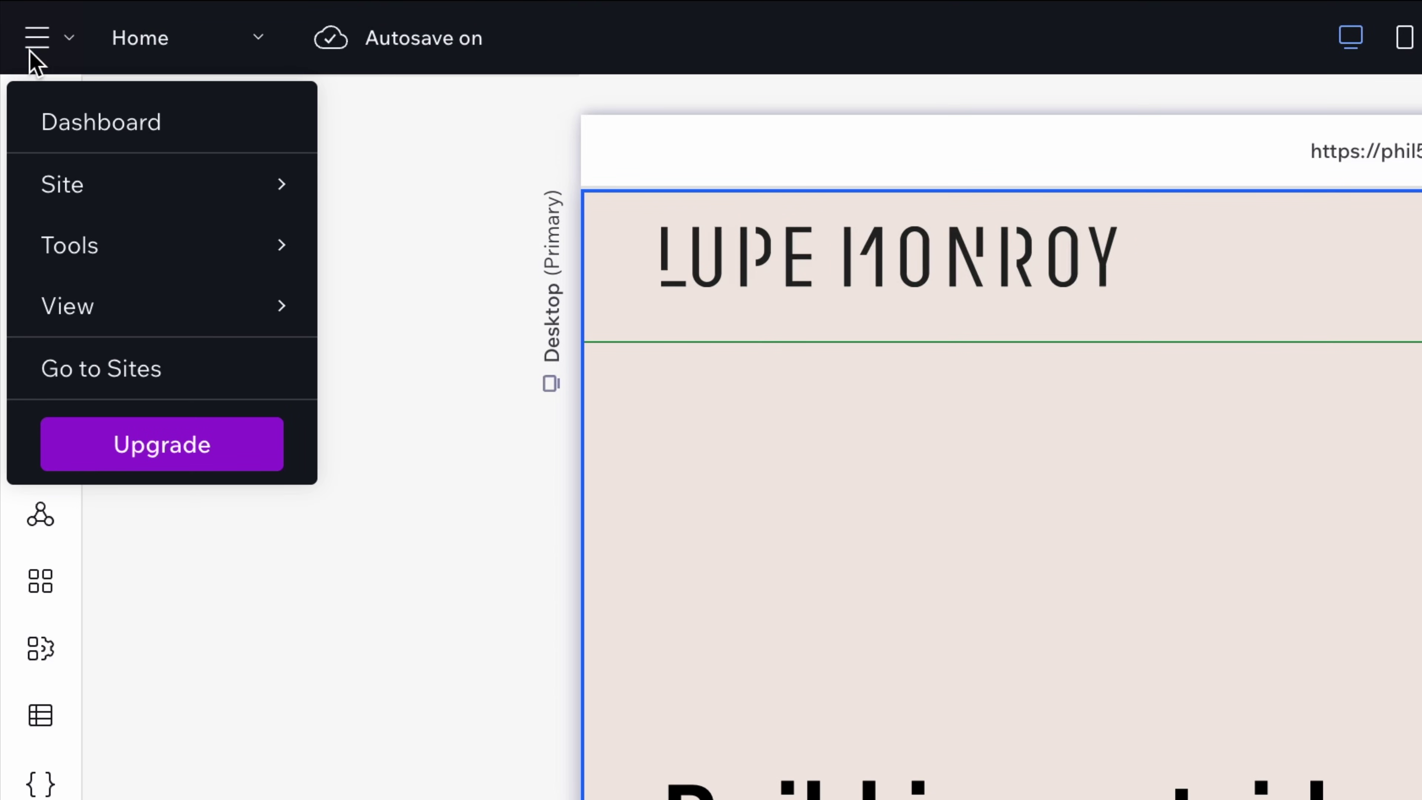
mouse_move(110, 202)
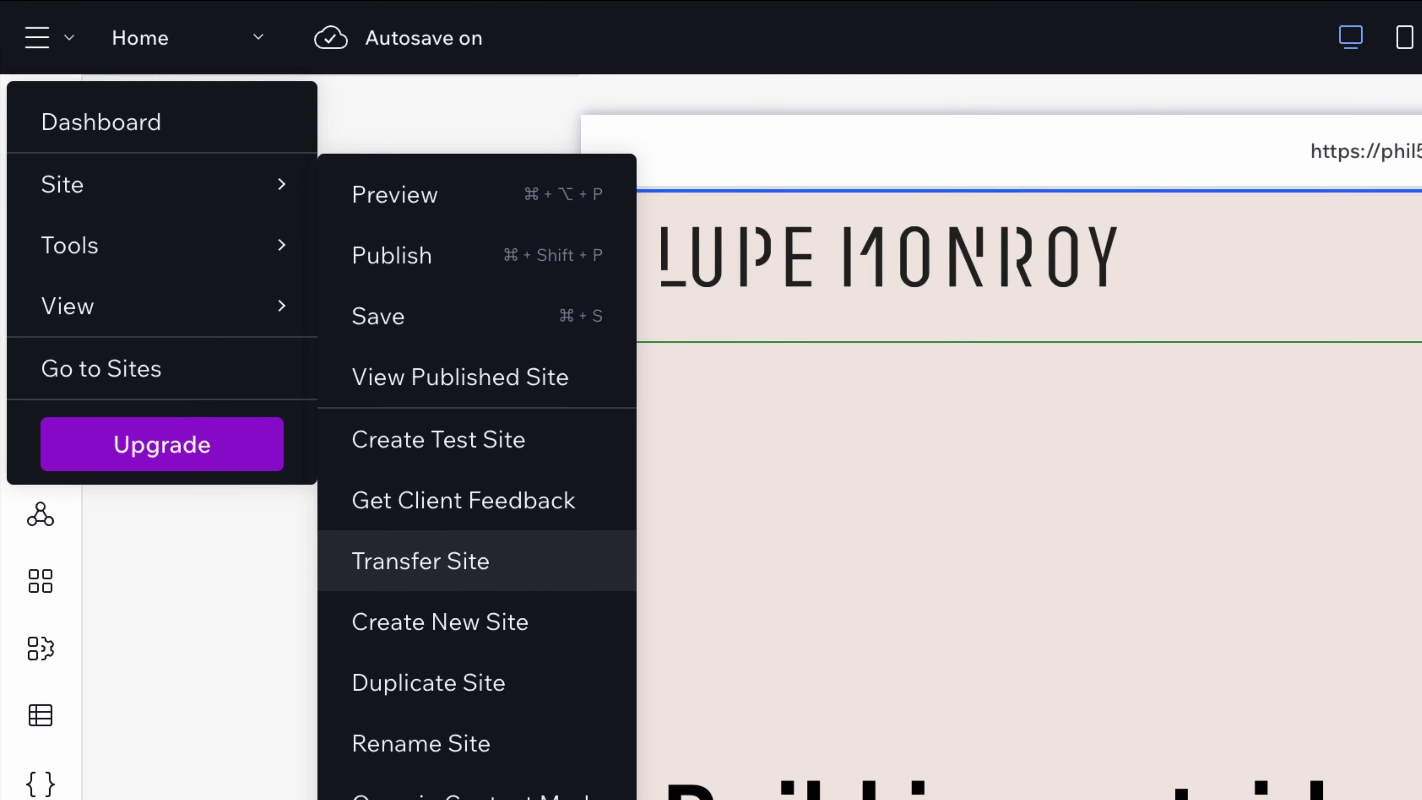
left_click(538, 506)
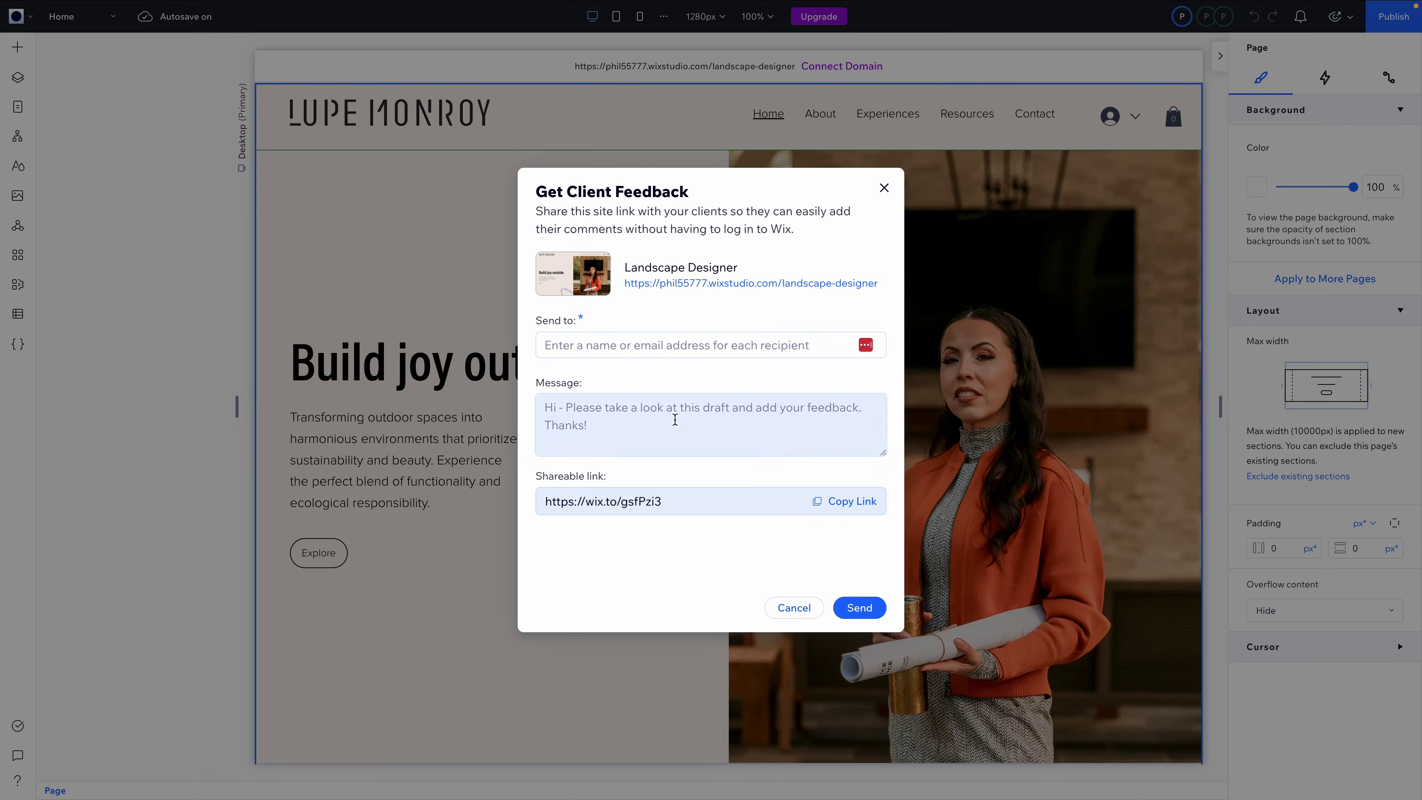
left_click(820, 507)
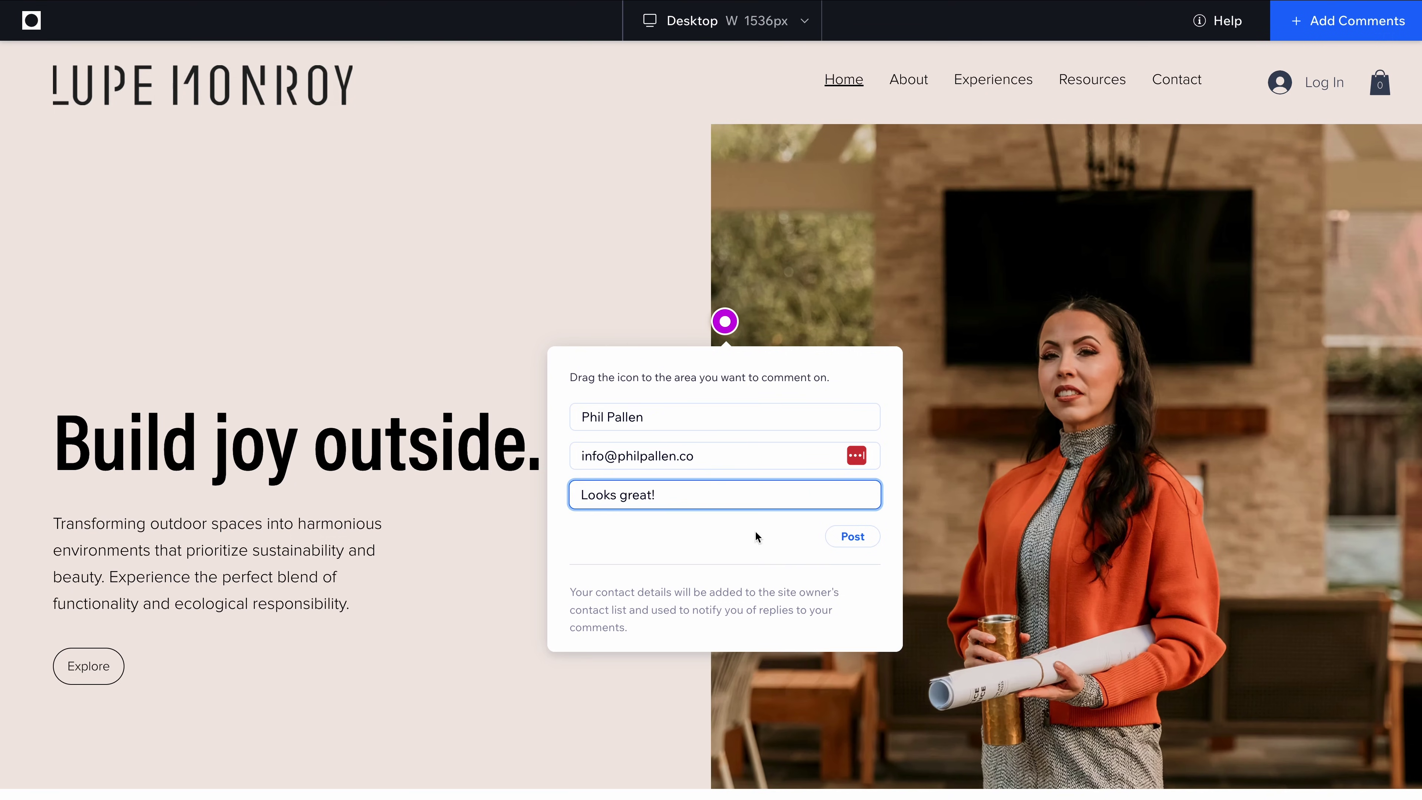
left_click(852, 536)
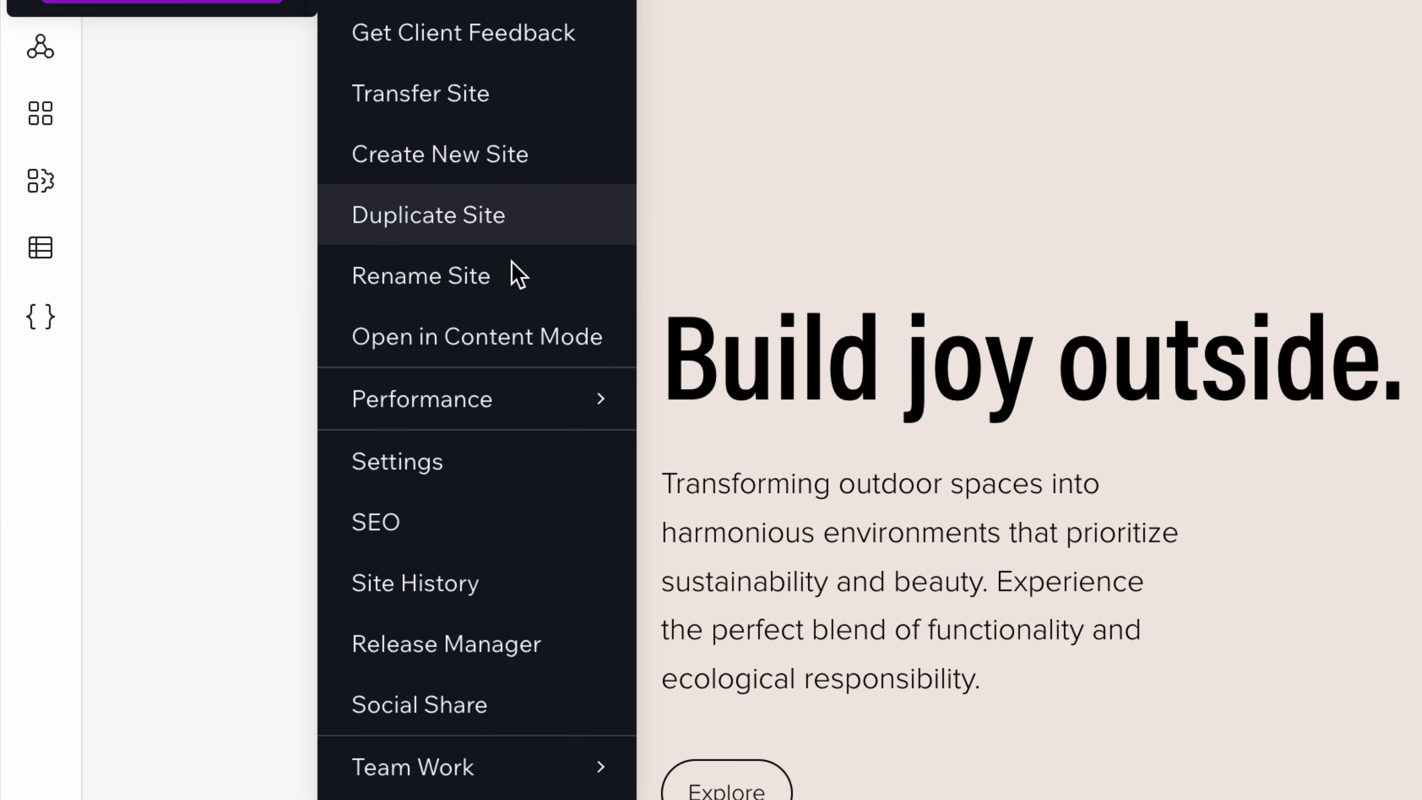
Open the site in Content Mode and inspect the hero's Paragraph, Title and Explore button fields
left_click(568, 350)
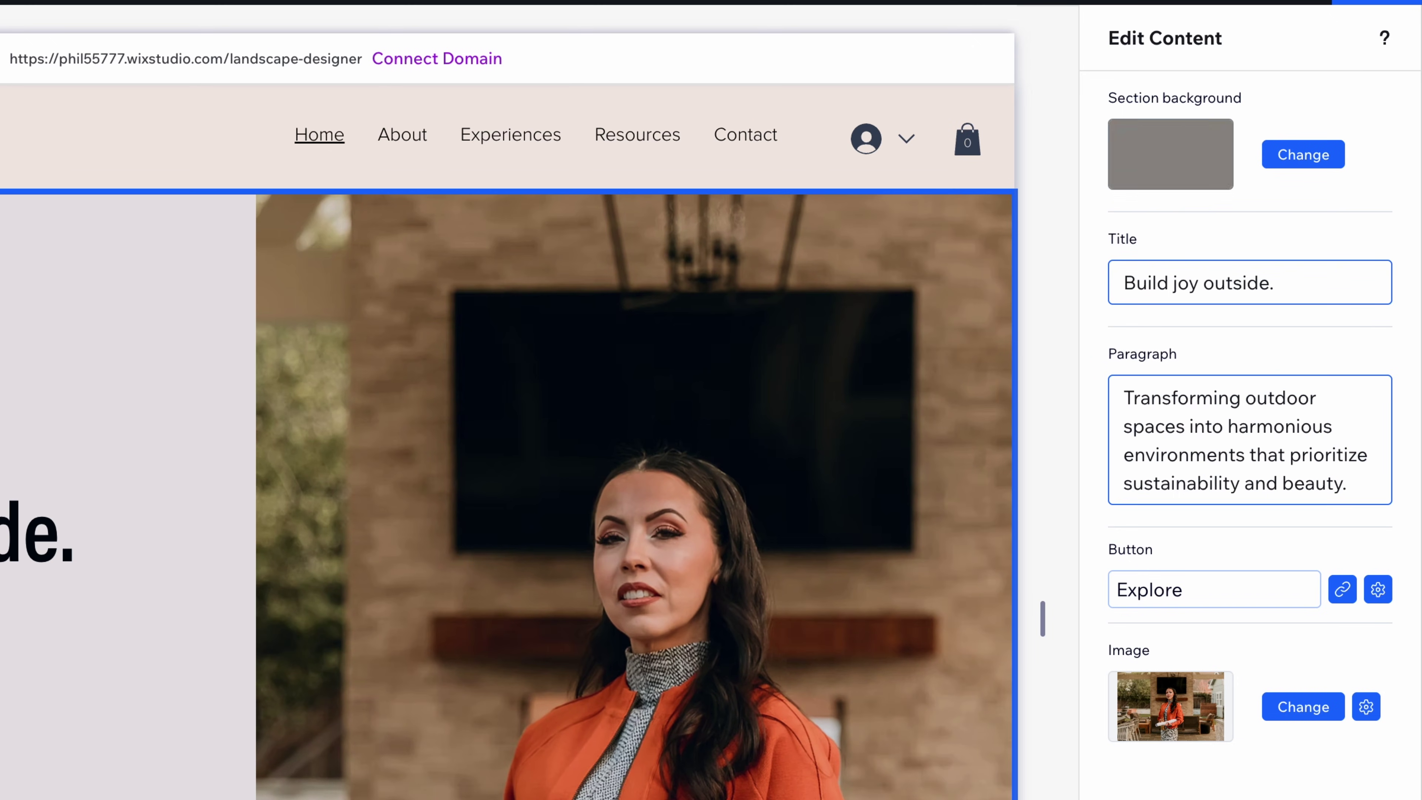
left_click(1200, 439)
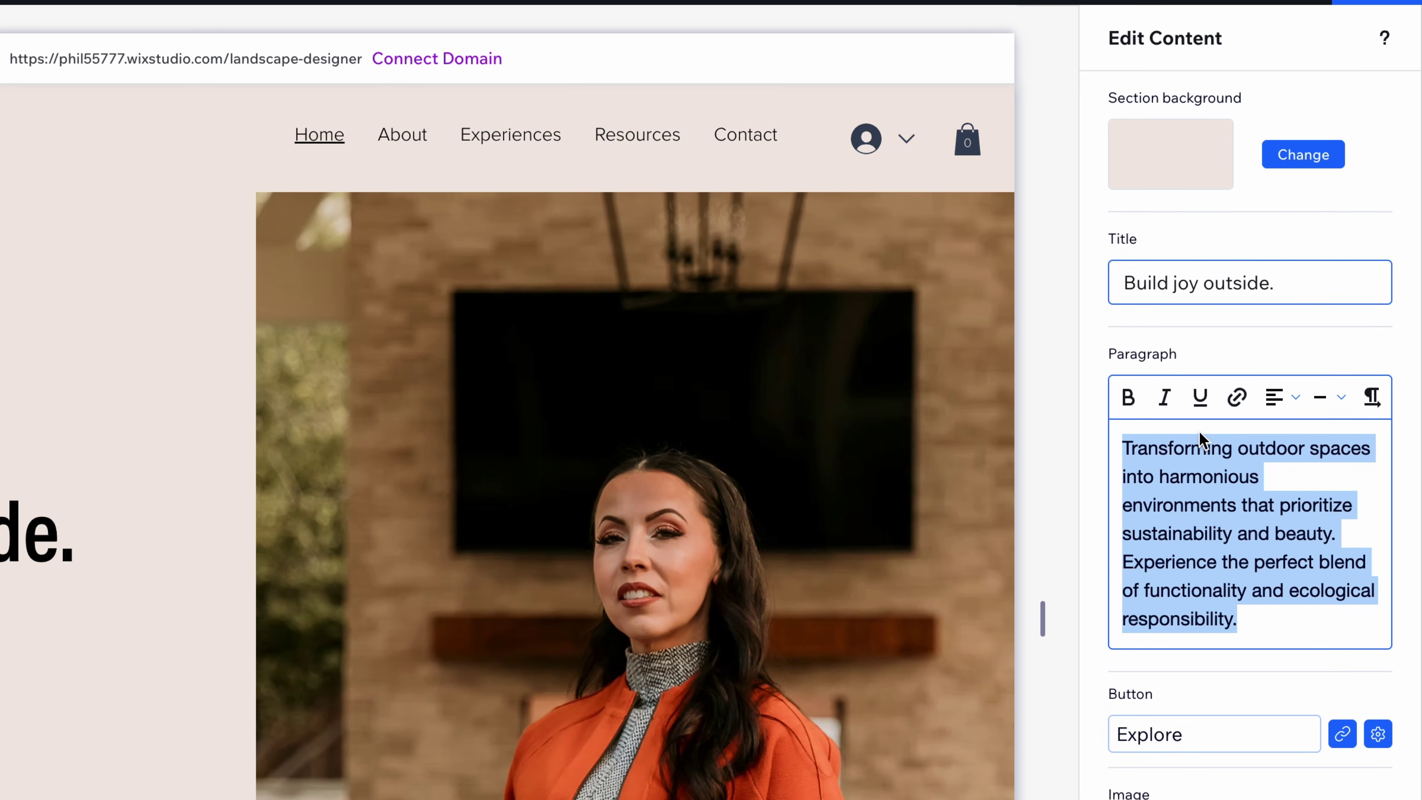
left_click(1192, 280)
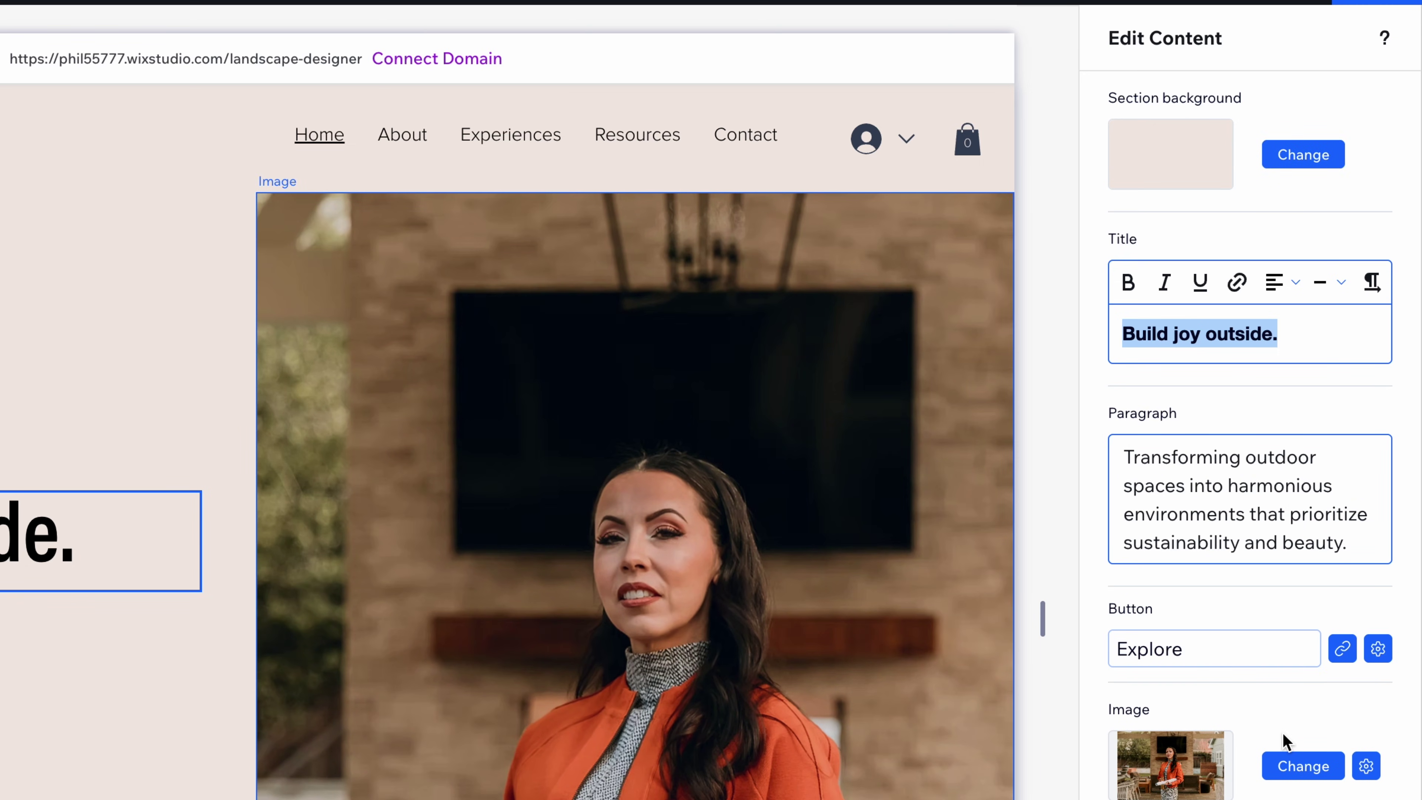
left_click(1384, 652)
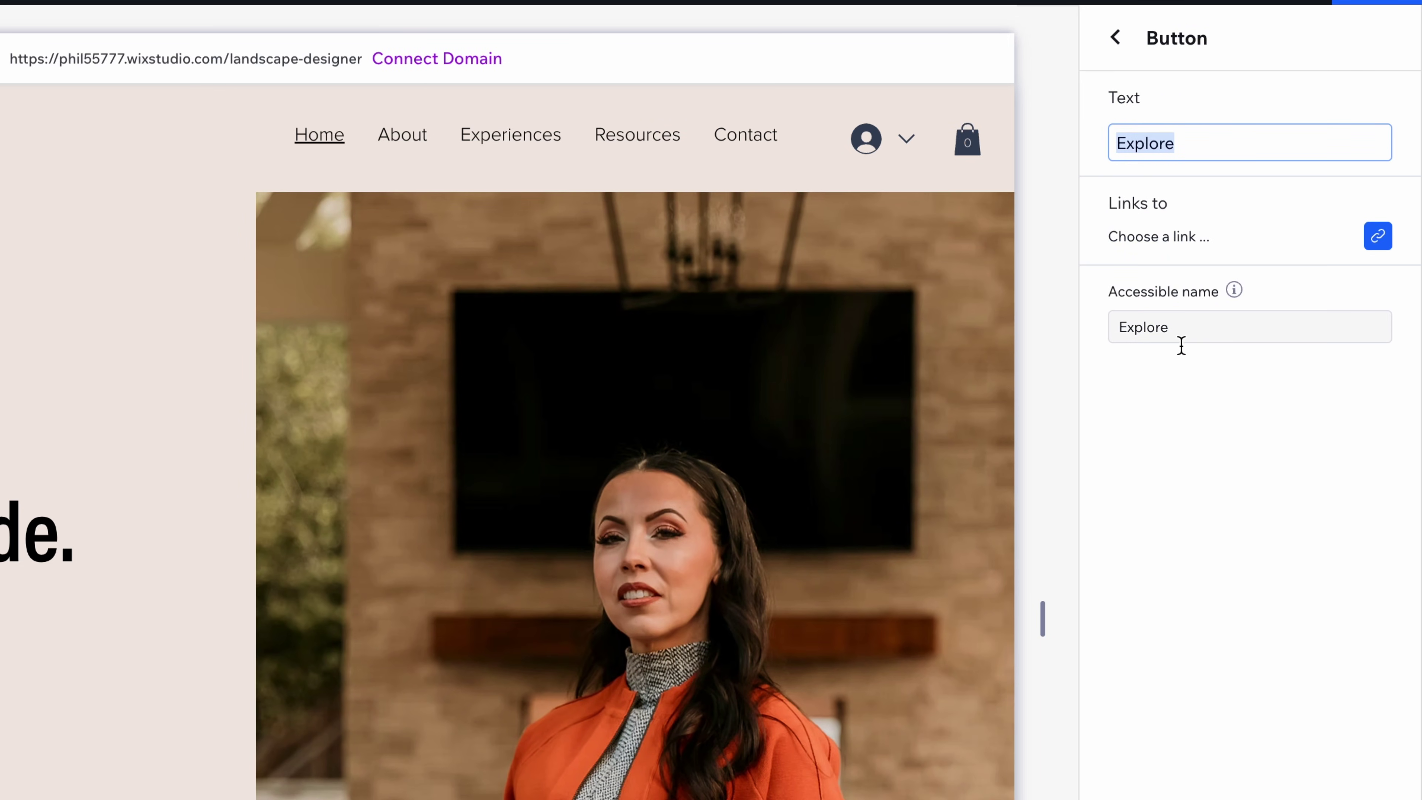
left_click(1115, 37)
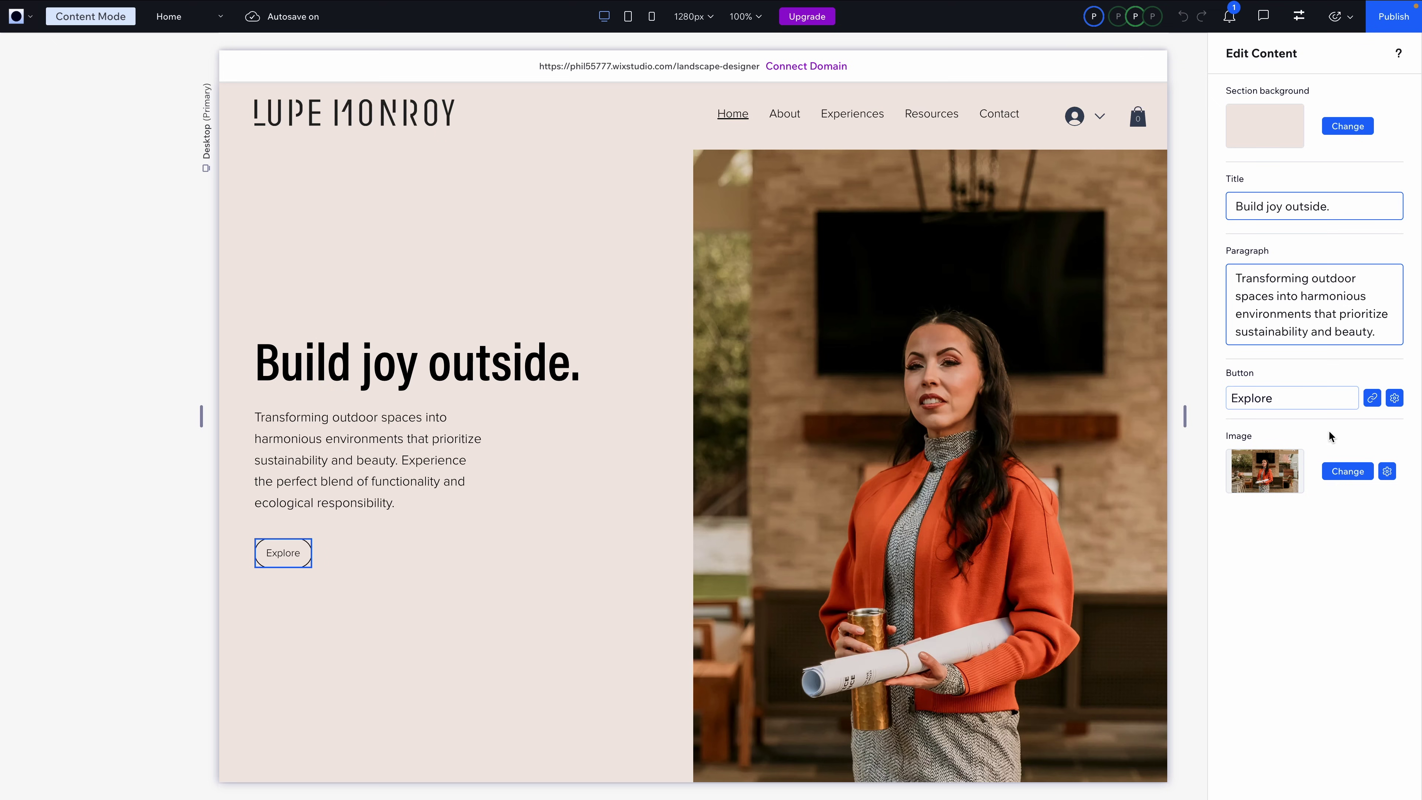